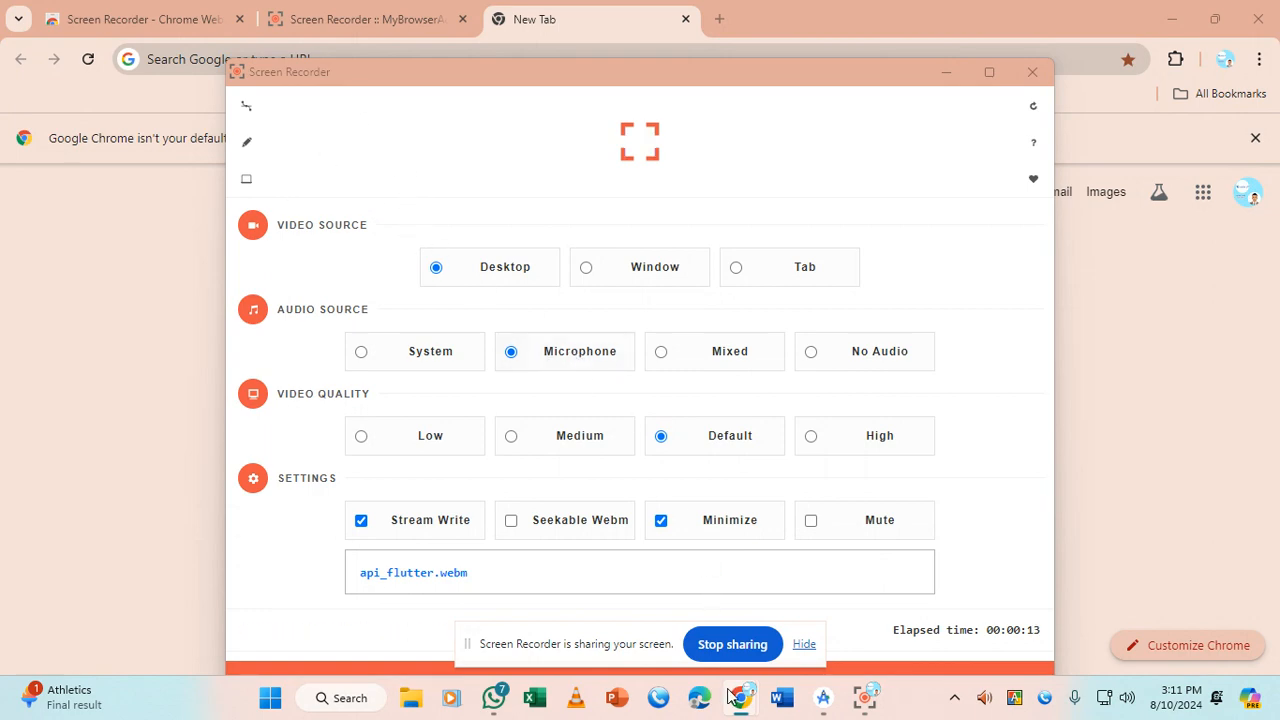
# Flip through the Chrome tab previews, then bring WhatsApp's chat list to the front
pyautogui.moveTo(741, 697)
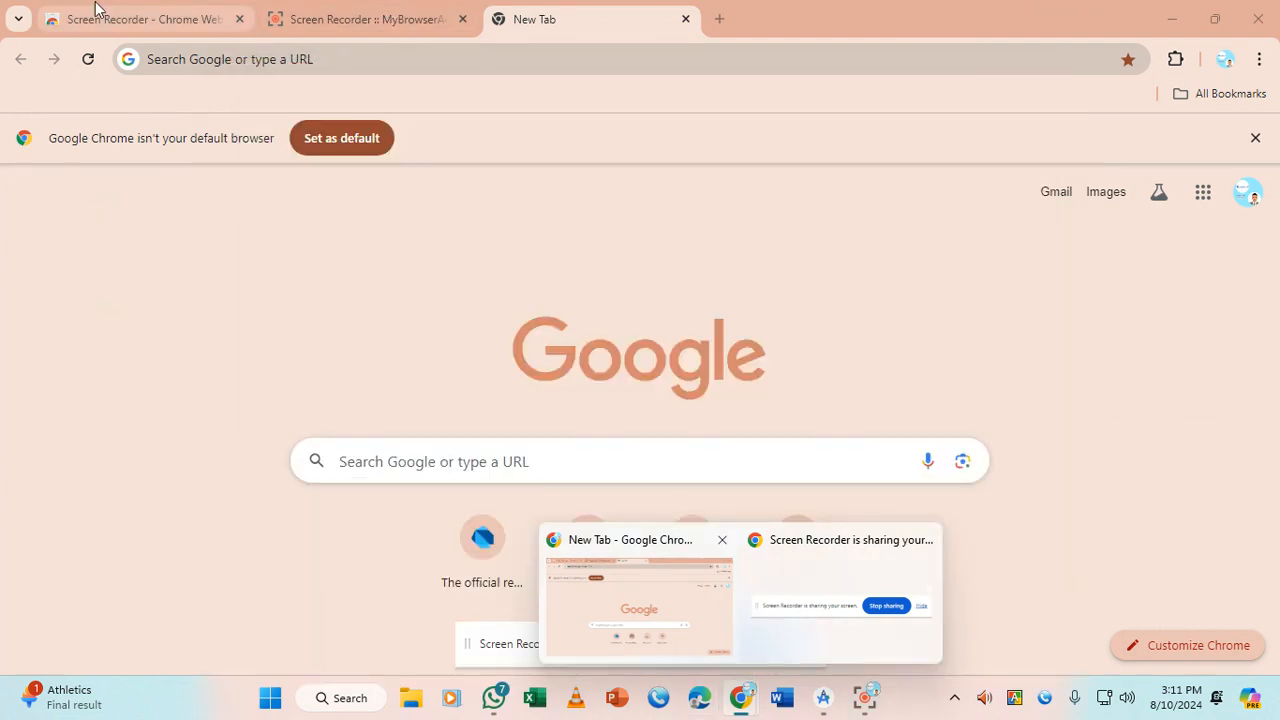
pyautogui.click(100, 18)
pyautogui.click(560, 19)
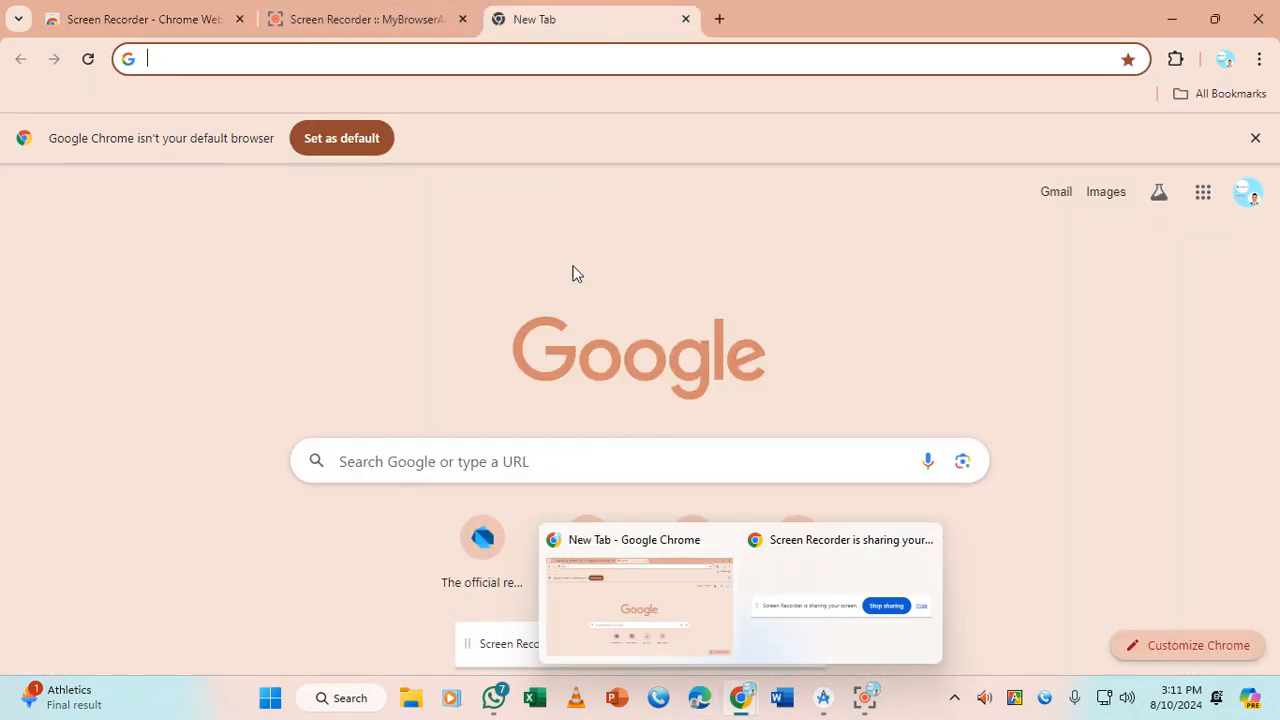
pyautogui.click(493, 705)
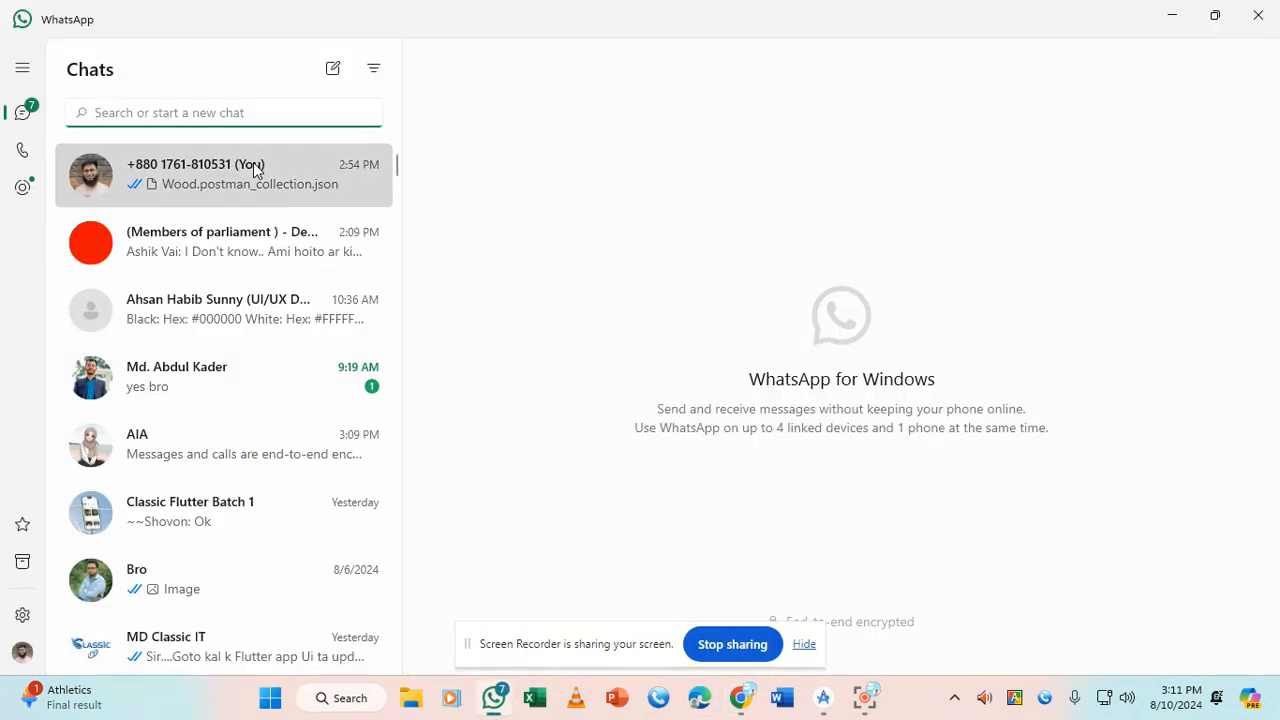
# Open the message-yourself chat holding Wood.postman_collection.json, then return to Chrome's New Tab
pyautogui.click(281, 190)
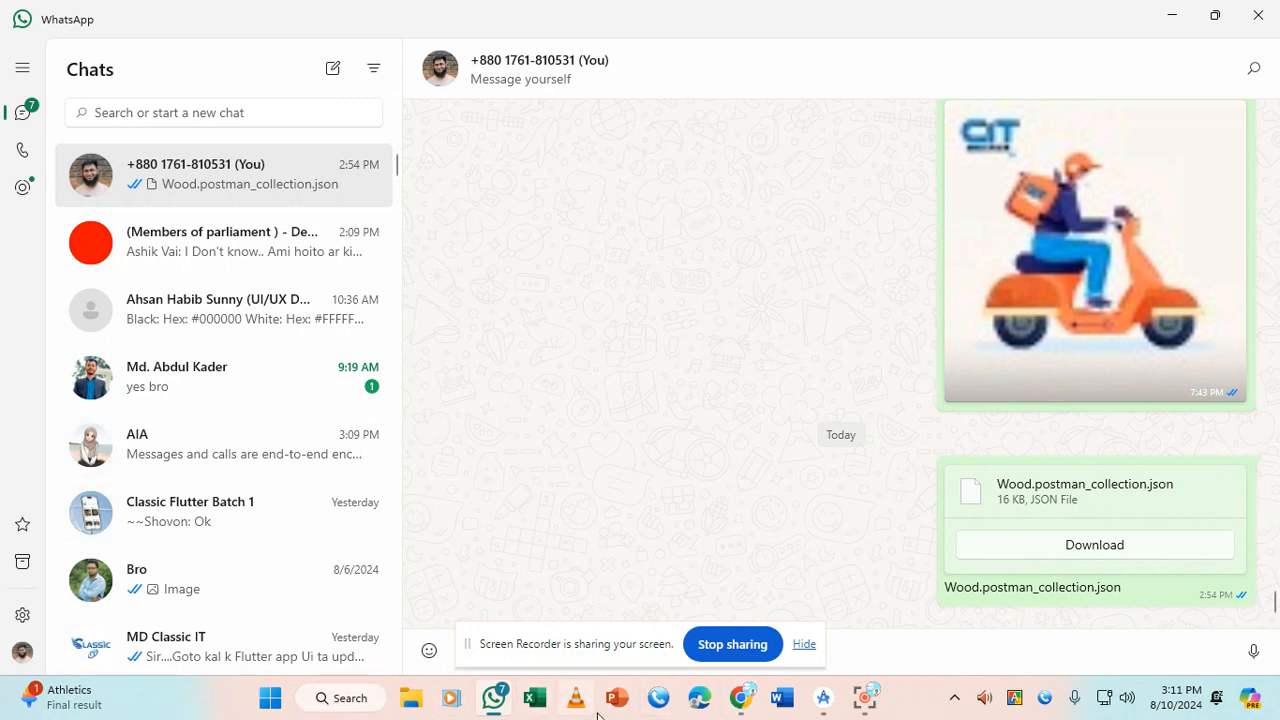
pyautogui.moveTo(740, 700)
pyautogui.click(607, 616)
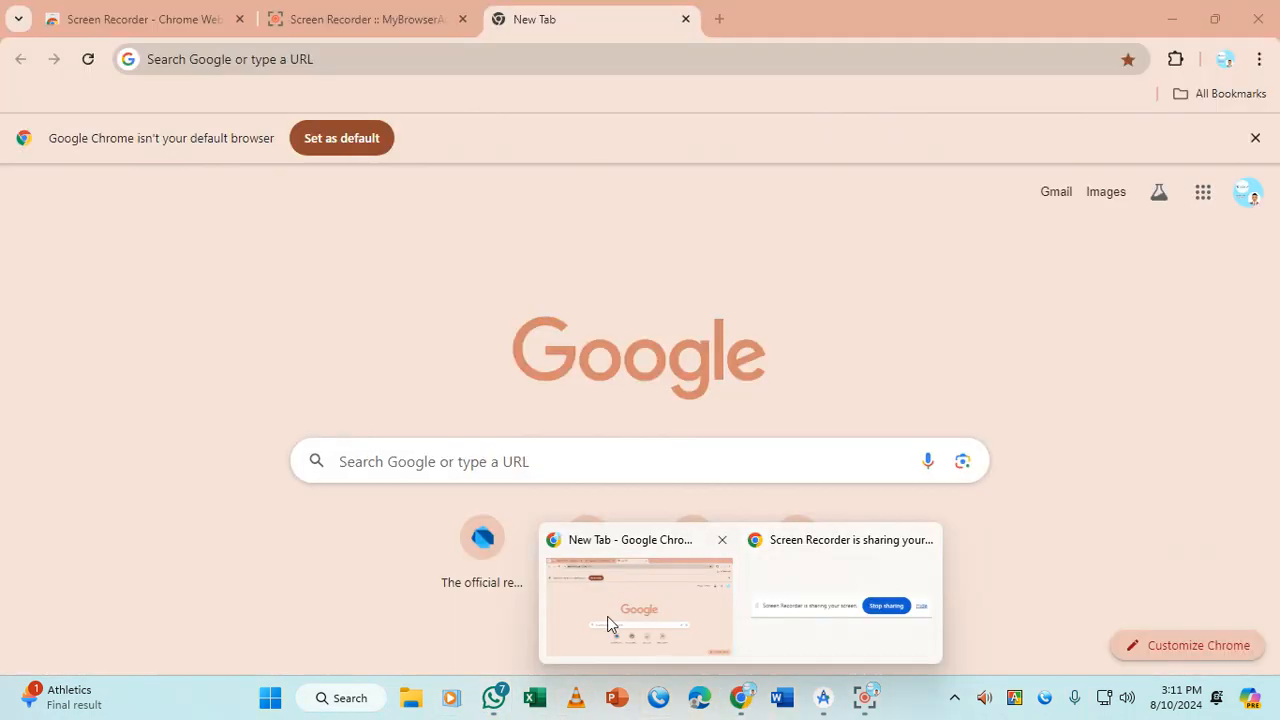
# Search 'postman' to reach postman.com, and accept Chrome's 'Set as default' browser prompt
pyautogui.click(631, 66)
pyautogui.write('postman')
pyautogui.press('Return')
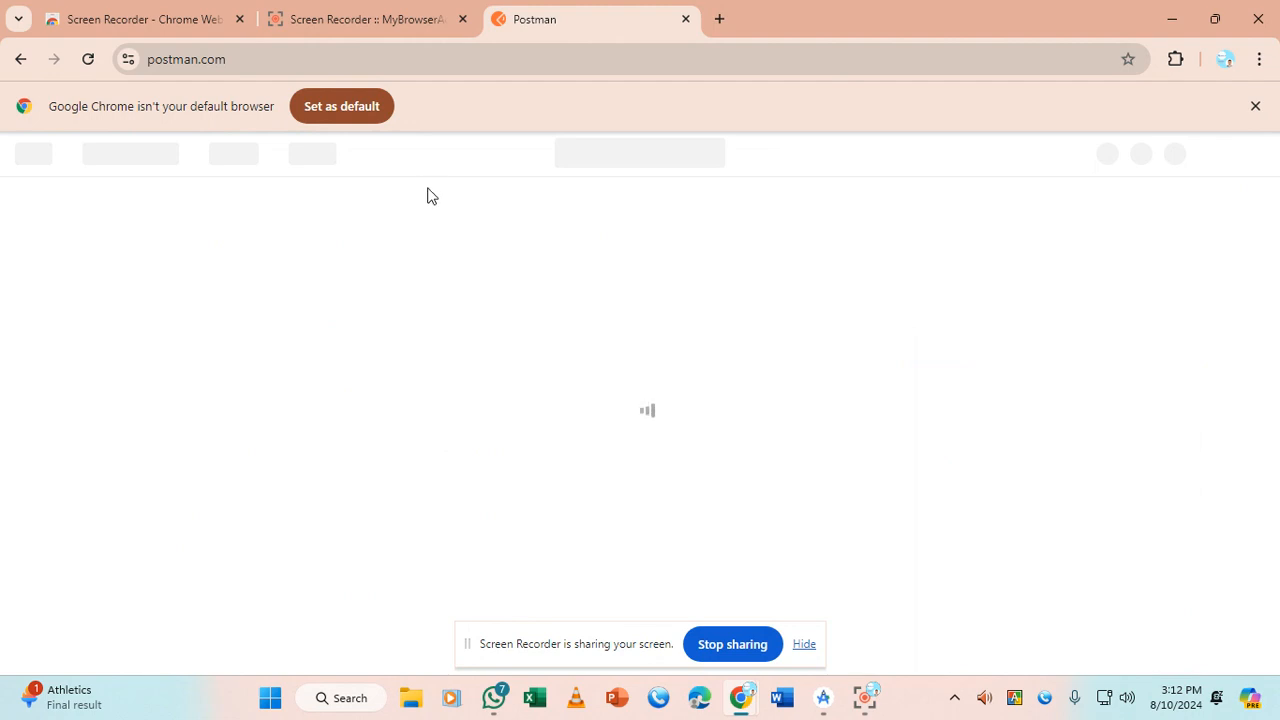
pyautogui.click(364, 104)
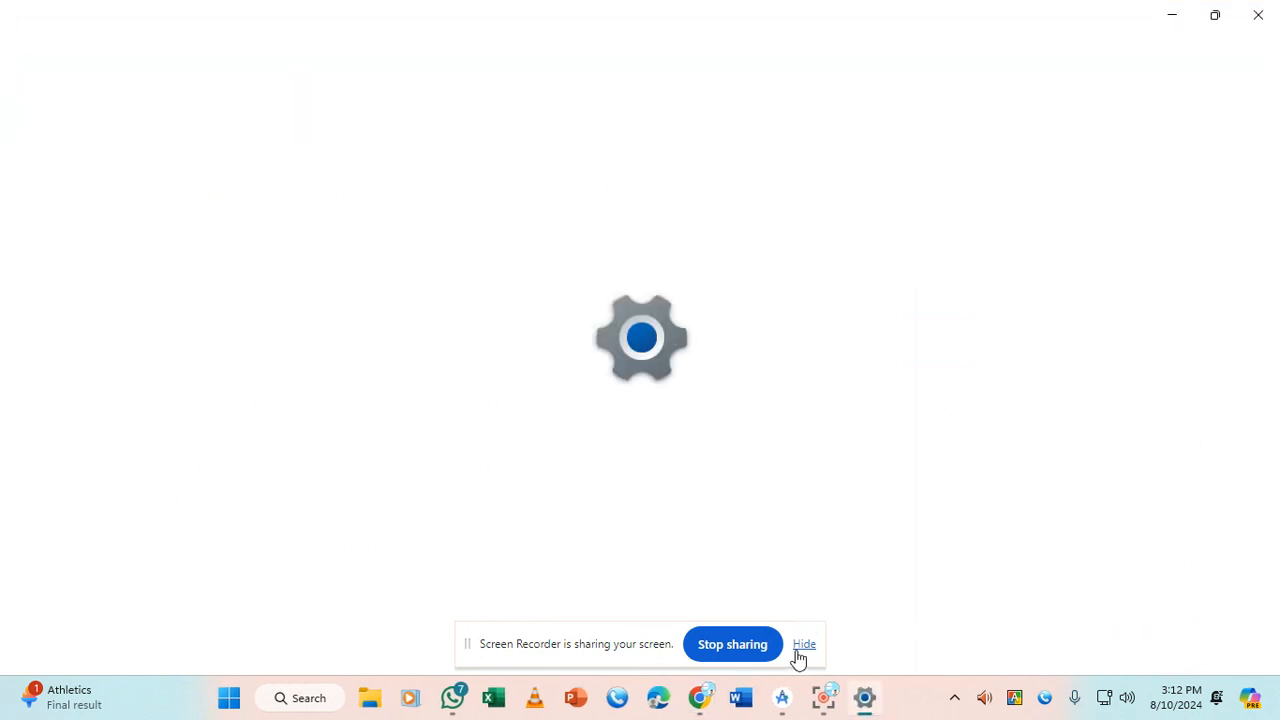
# Hide the screen-sharing bar and return to the Postman home page in Chrome
pyautogui.click(802, 646)
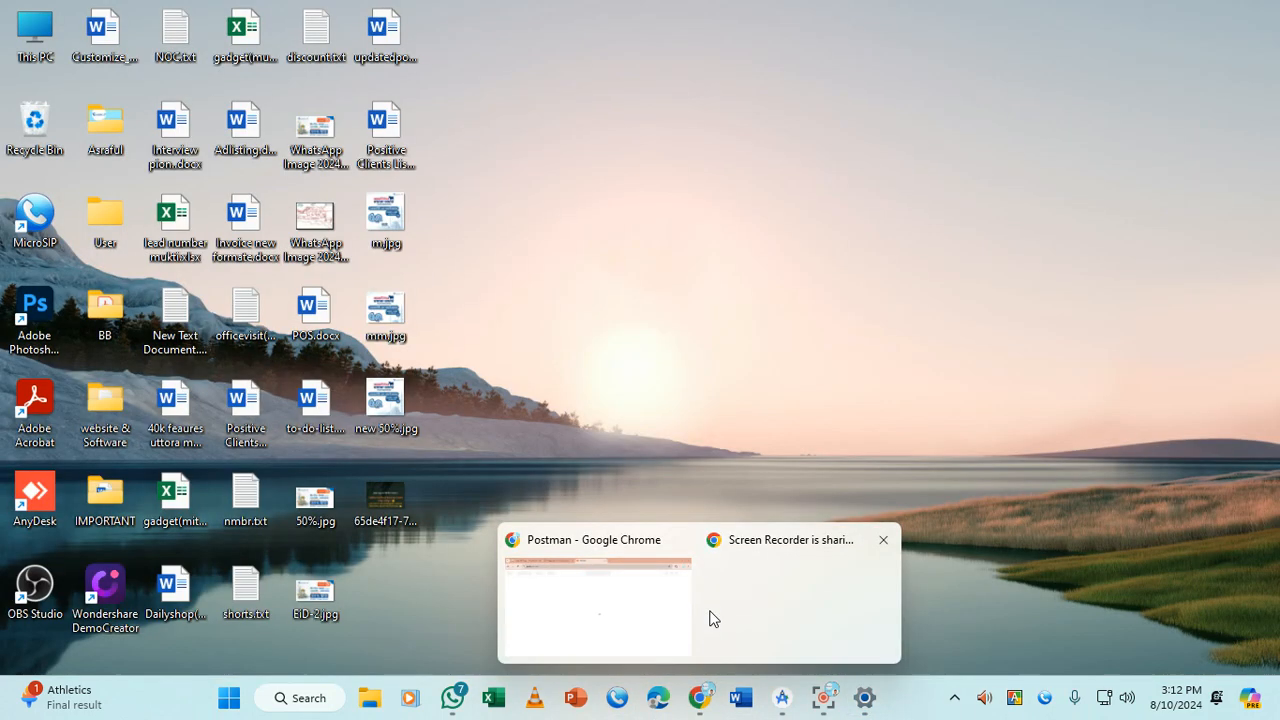
pyautogui.click(645, 598)
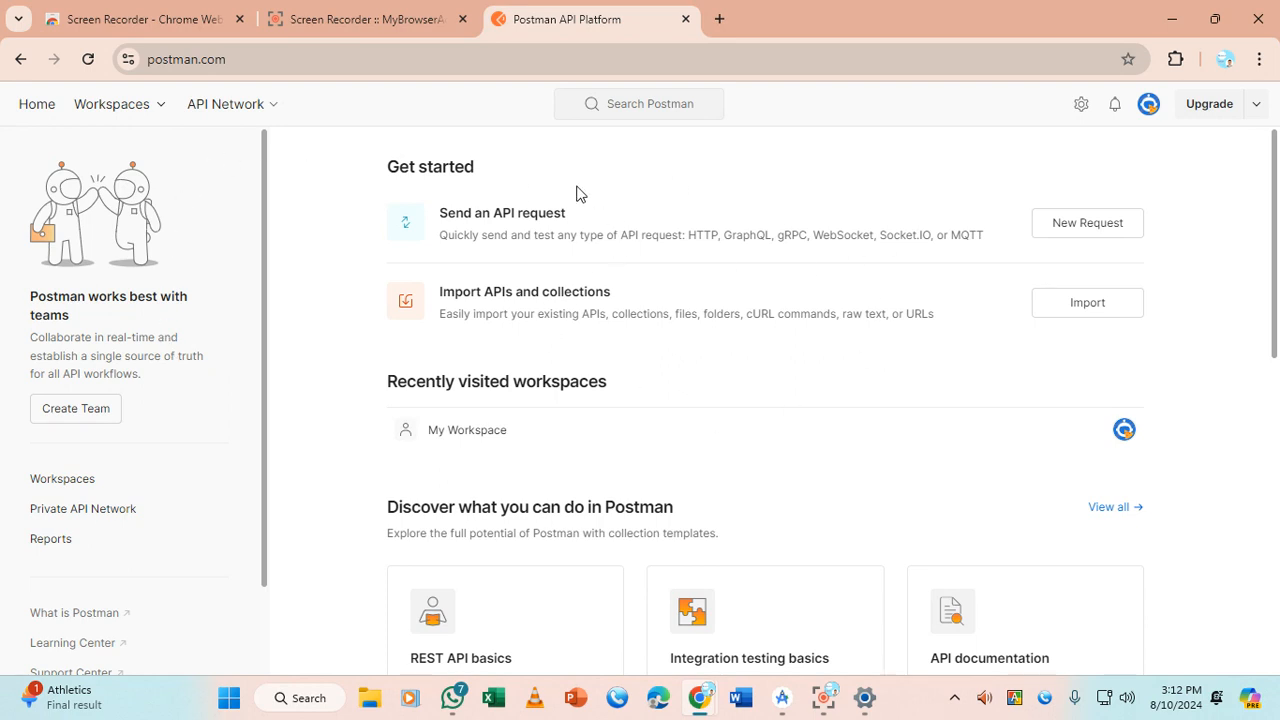
# Open My Workspace from the Workspaces menu, start a new item, then switch to WhatsApp
pyautogui.click(146, 111)
pyautogui.click(178, 228)
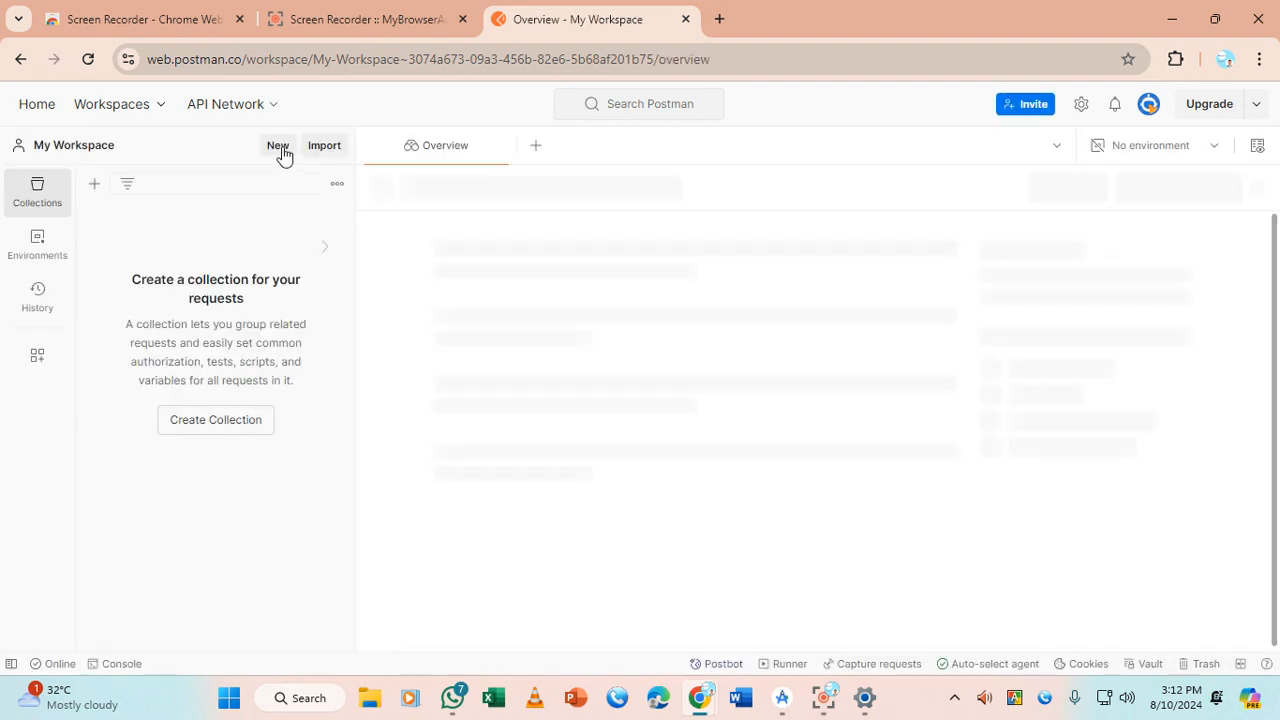
pyautogui.click(279, 149)
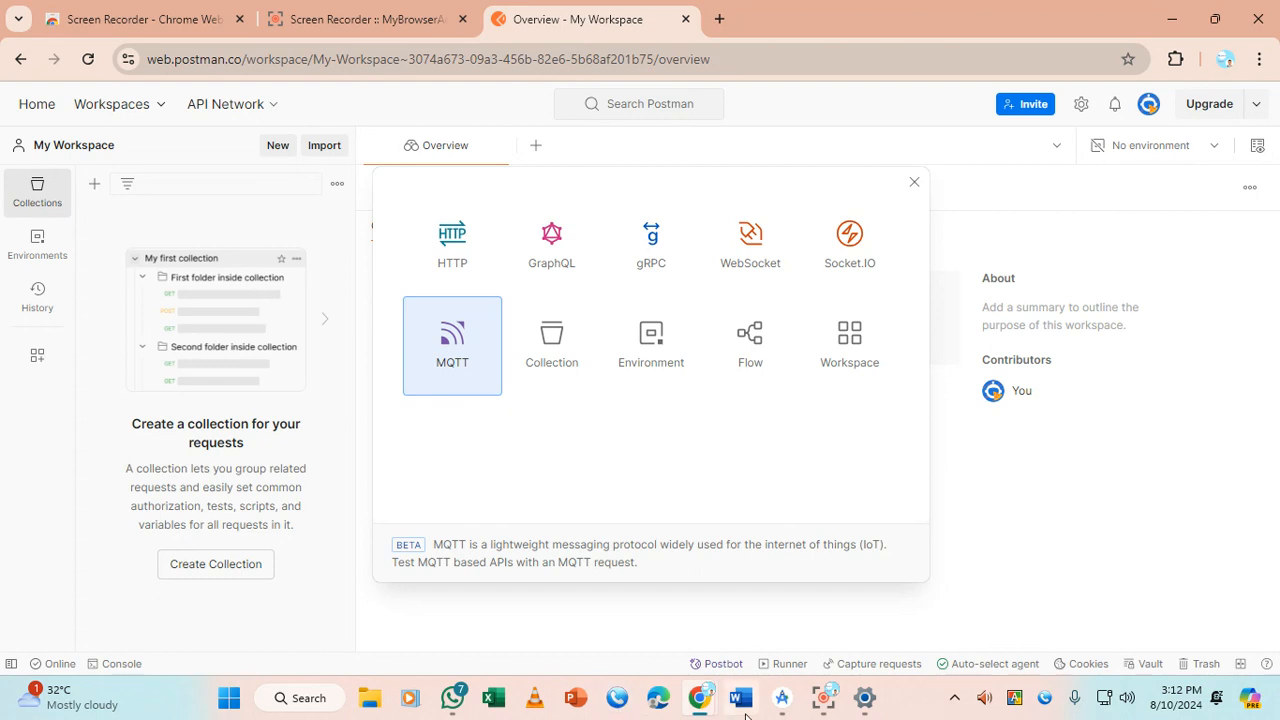
pyautogui.click(452, 697)
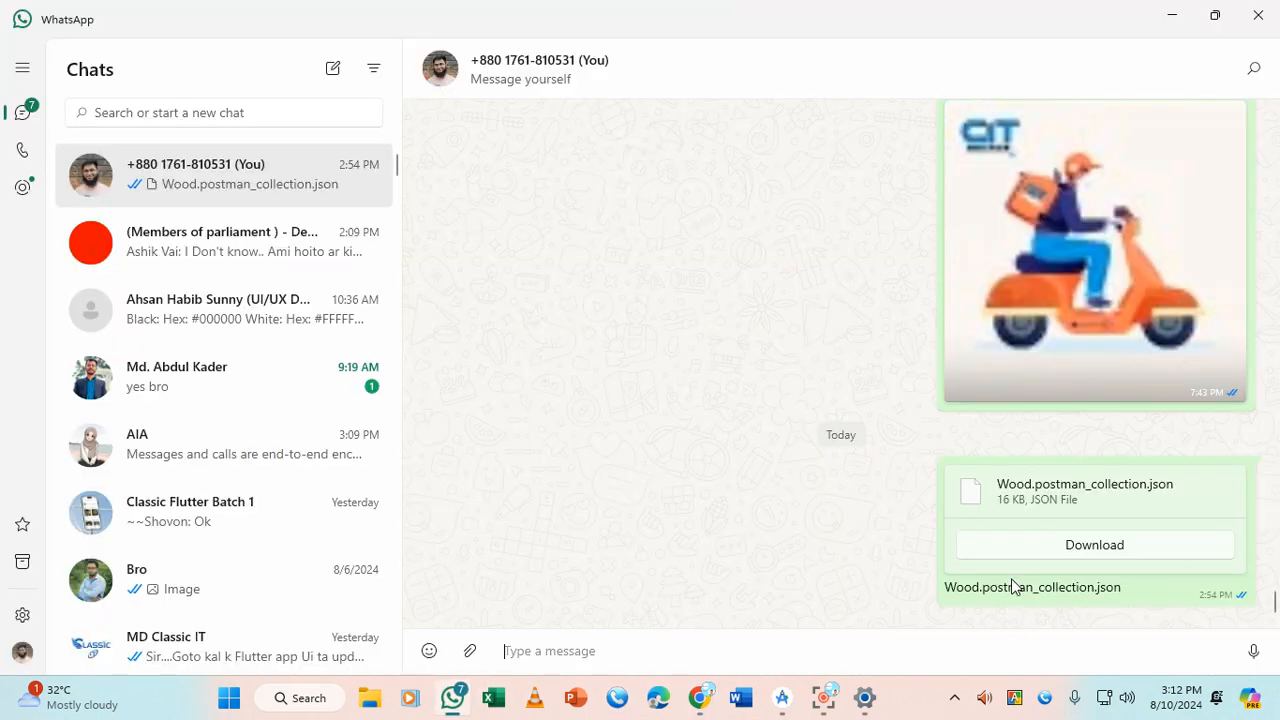
# Download Wood.postman_collection.json from WhatsApp to the Desktop, then return to Postman in Chrome
pyautogui.click(1090, 547)
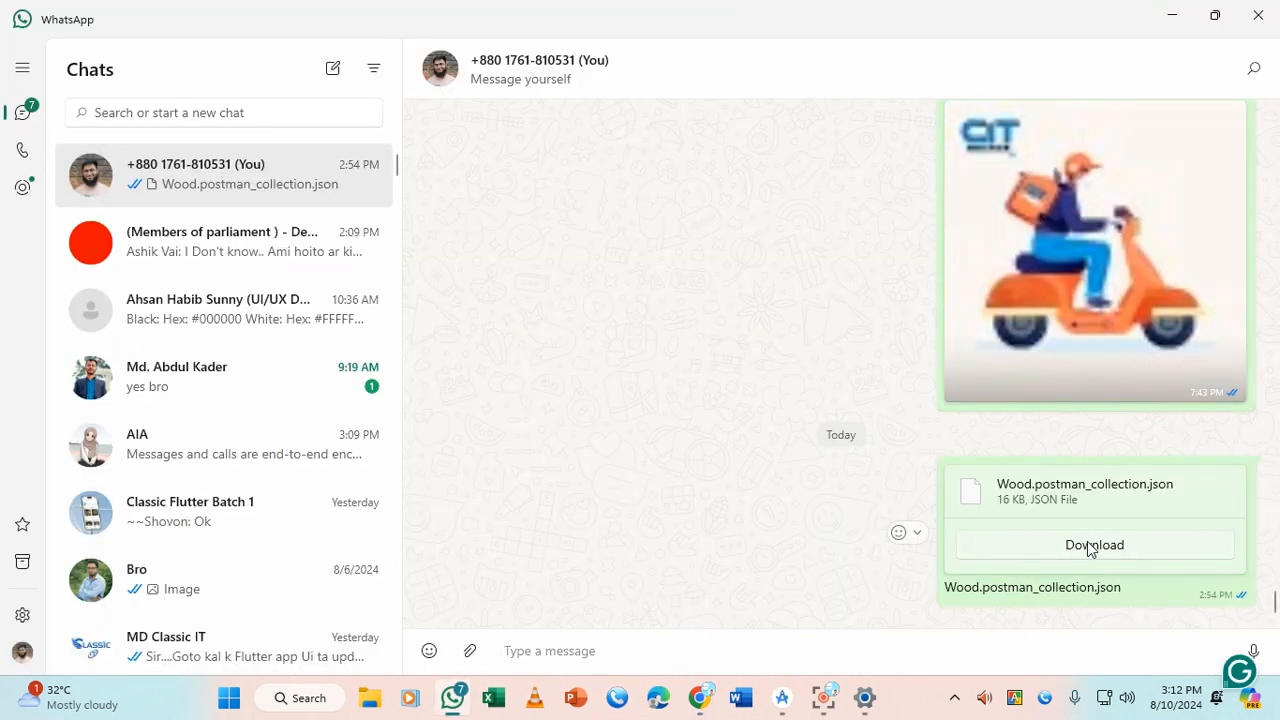
pyautogui.click(1172, 550)
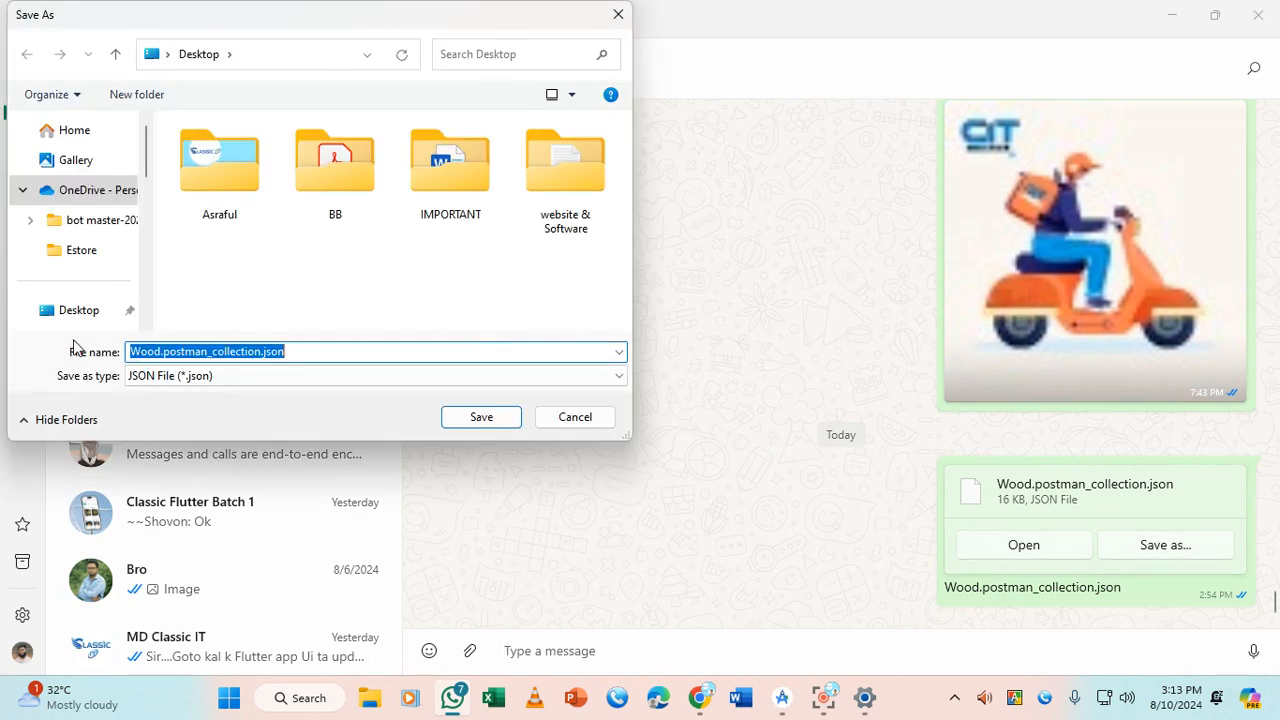
pyautogui.click(86, 310)
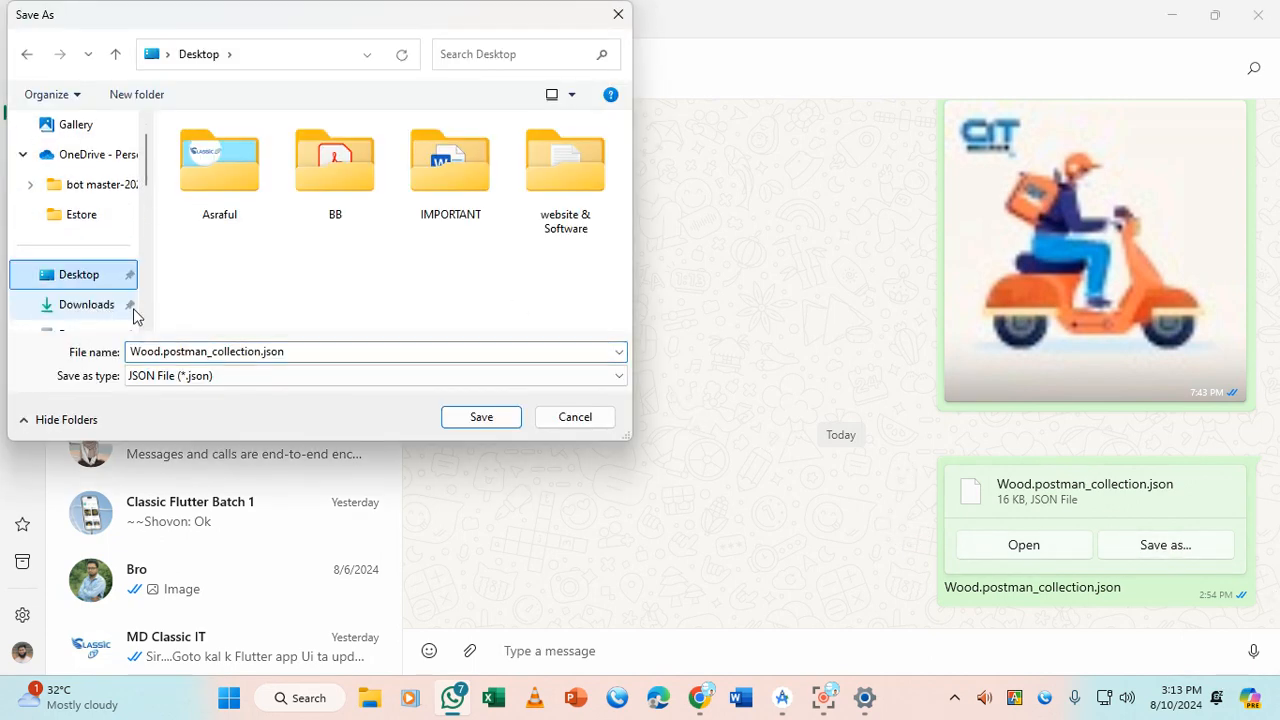
pyautogui.click(490, 418)
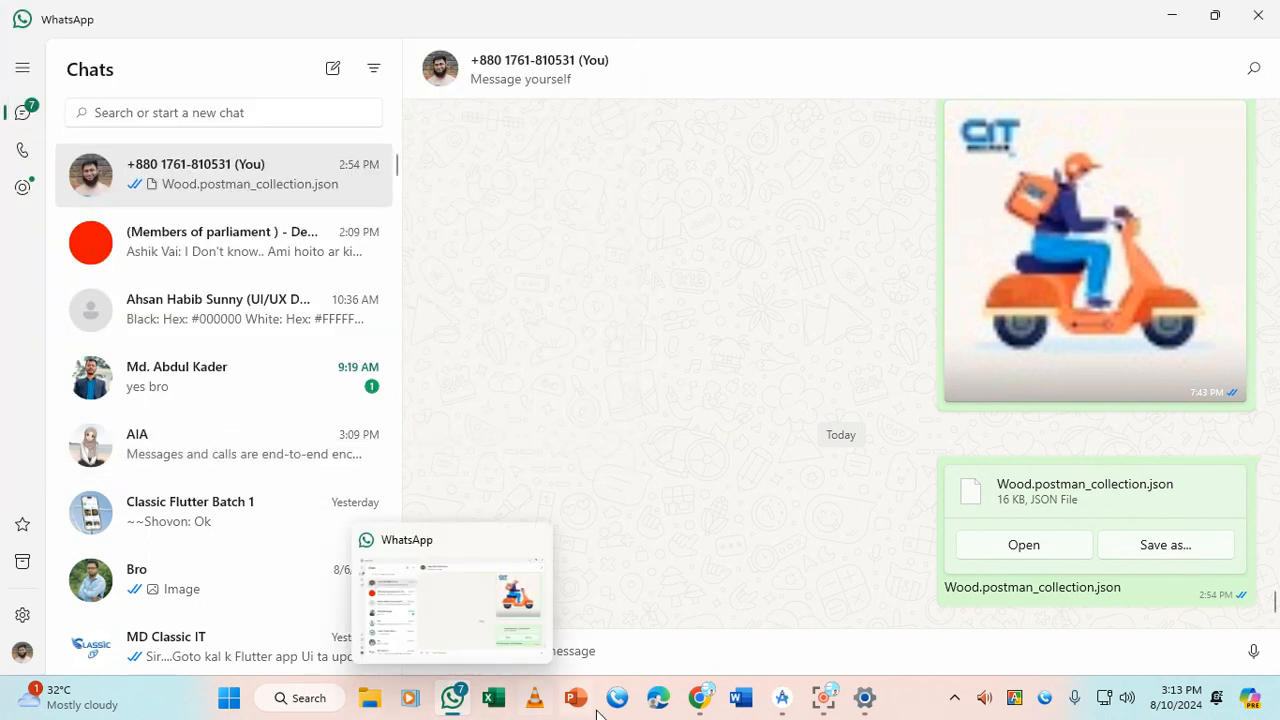
pyautogui.moveTo(713, 707)
pyautogui.click(598, 595)
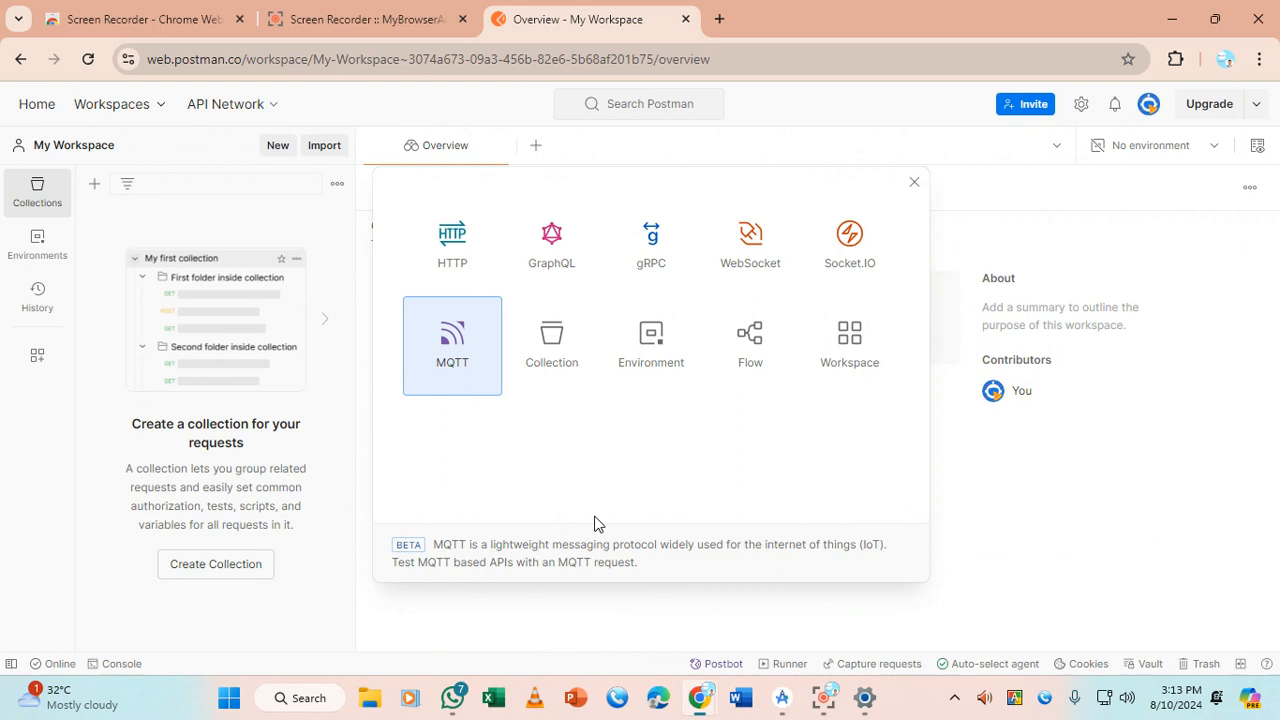
# Open Postman's Import dialog, browse to the Desktop folder, then cancel the folder picker
pyautogui.click(322, 148)
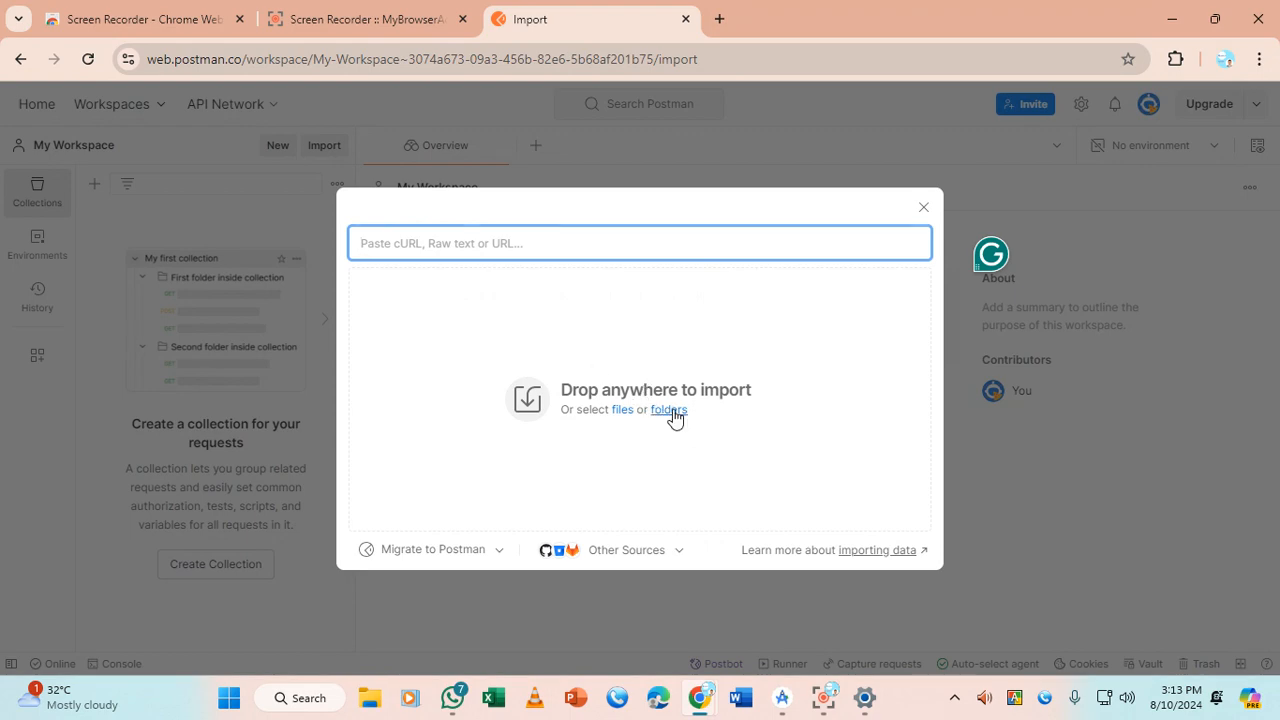
pyautogui.click(673, 412)
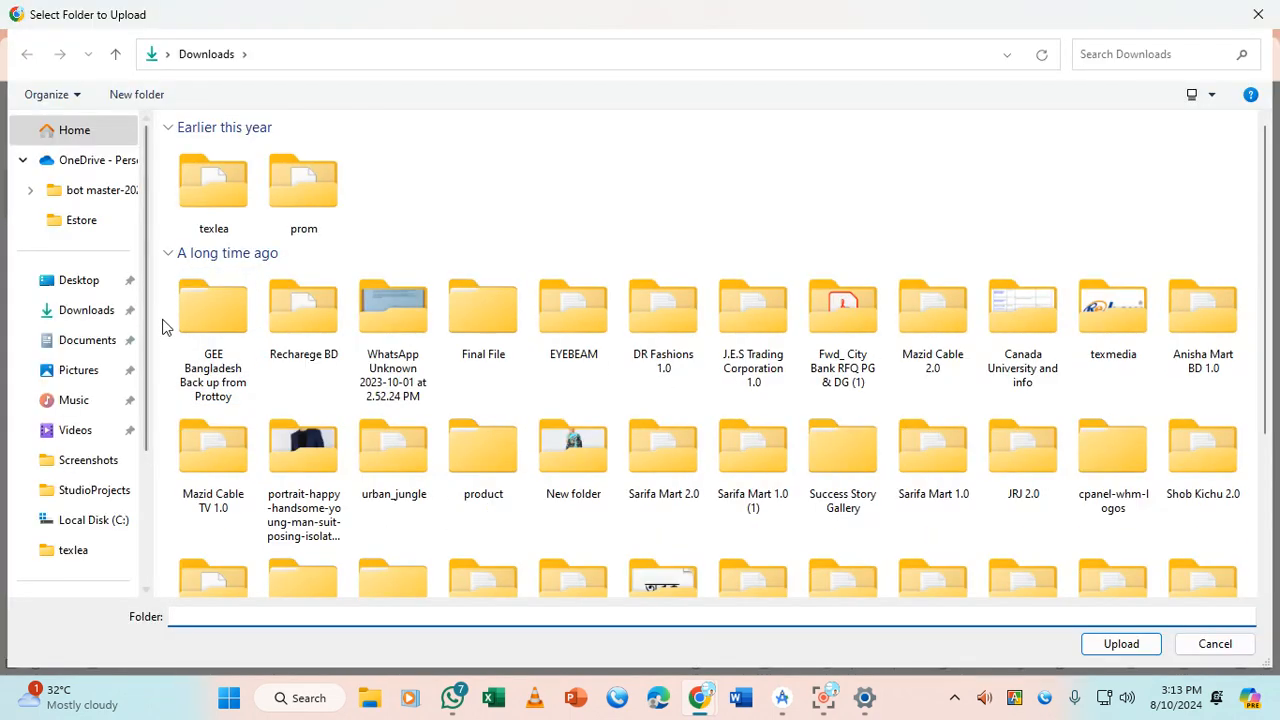
pyautogui.click(100, 283)
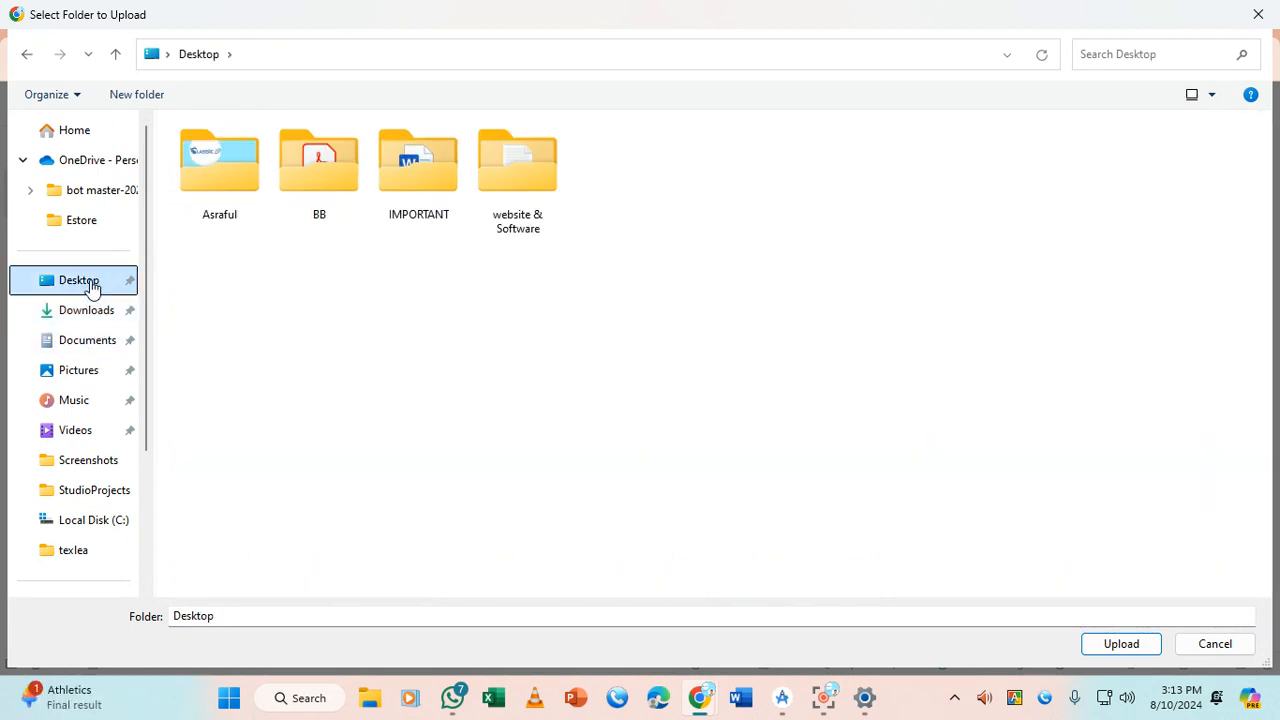
pyautogui.click(371, 708)
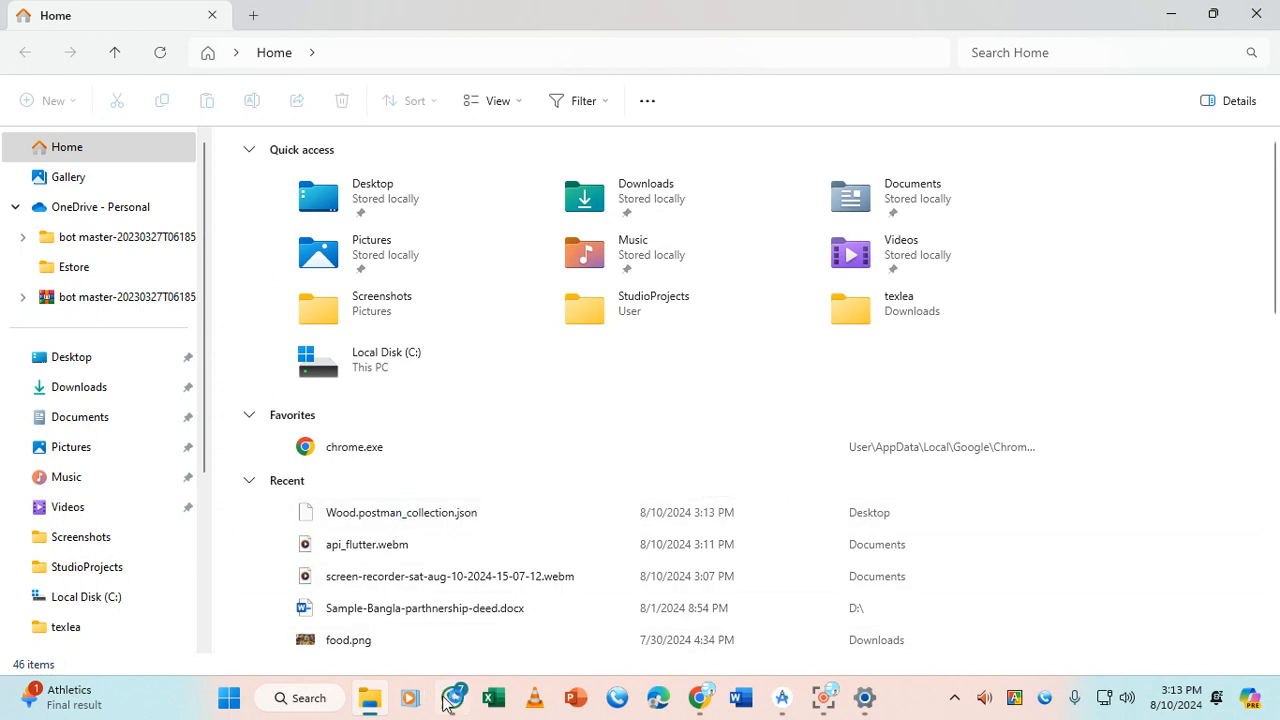
pyautogui.click(1213, 13)
pyautogui.click(735, 410)
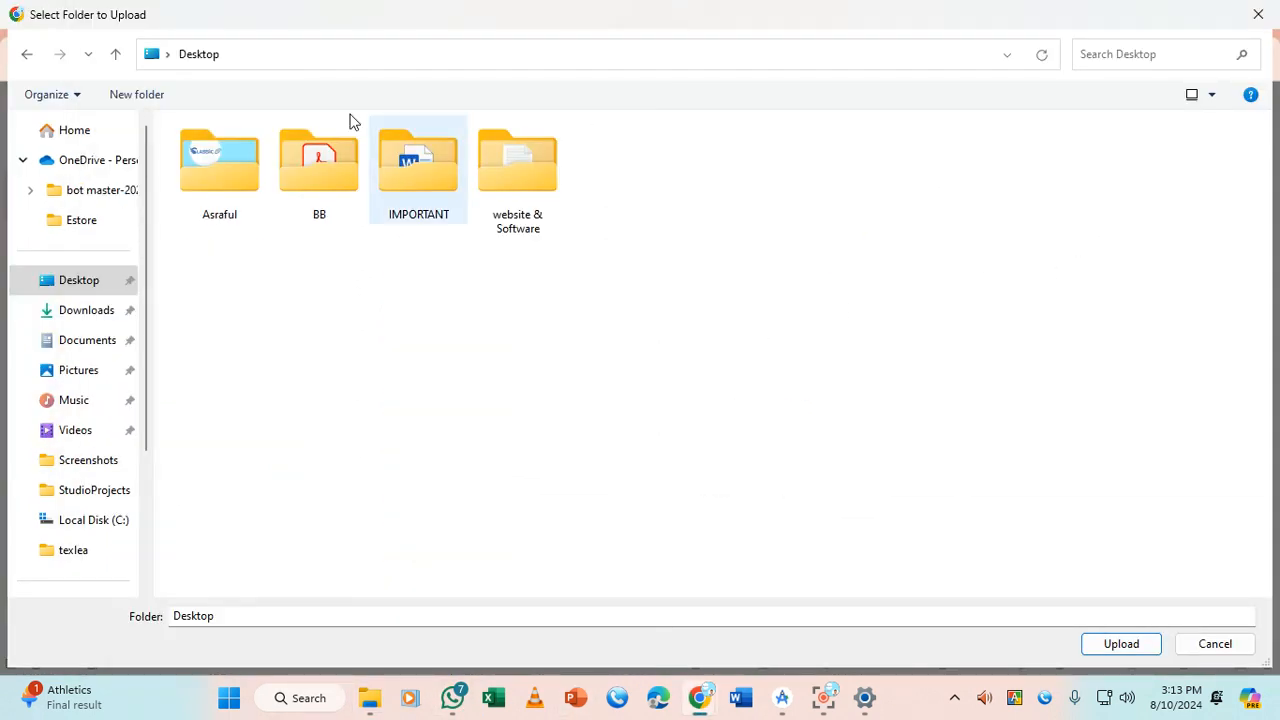
pyautogui.click(1257, 14)
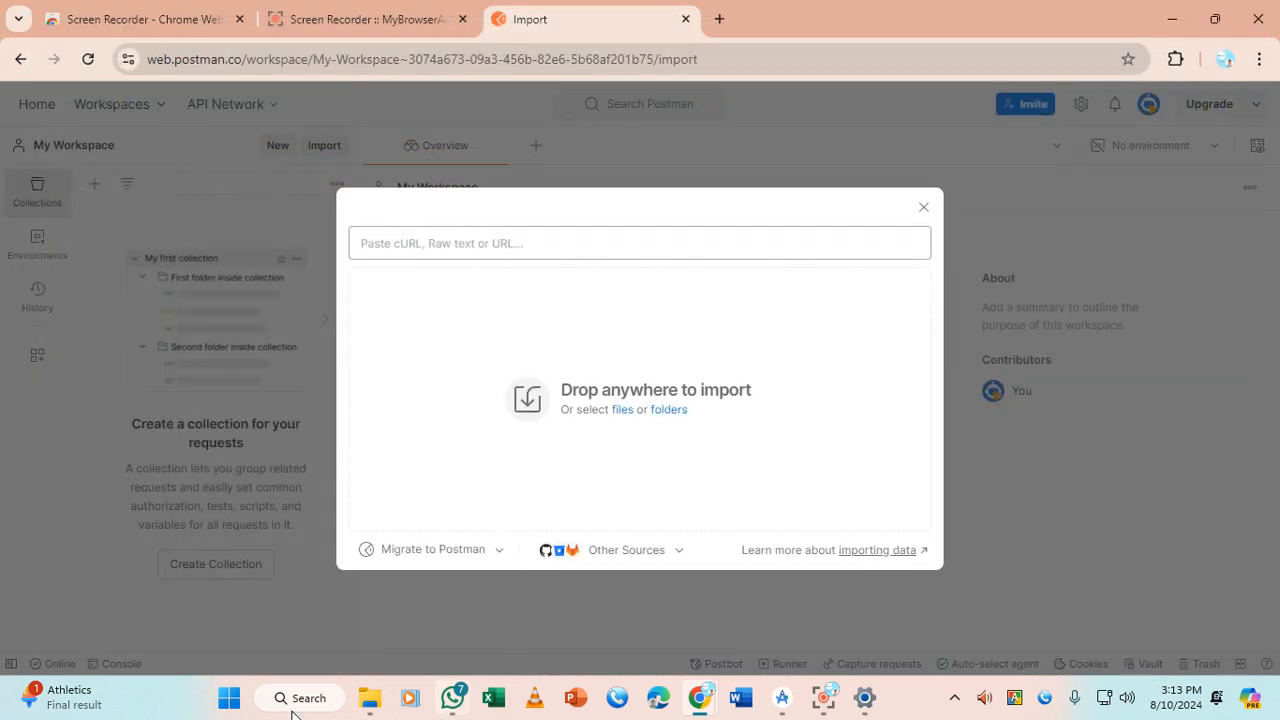
# Drag Wood.postman_collection.json from the Desktop folder onto Postman's import area and import it
pyautogui.click(370, 697)
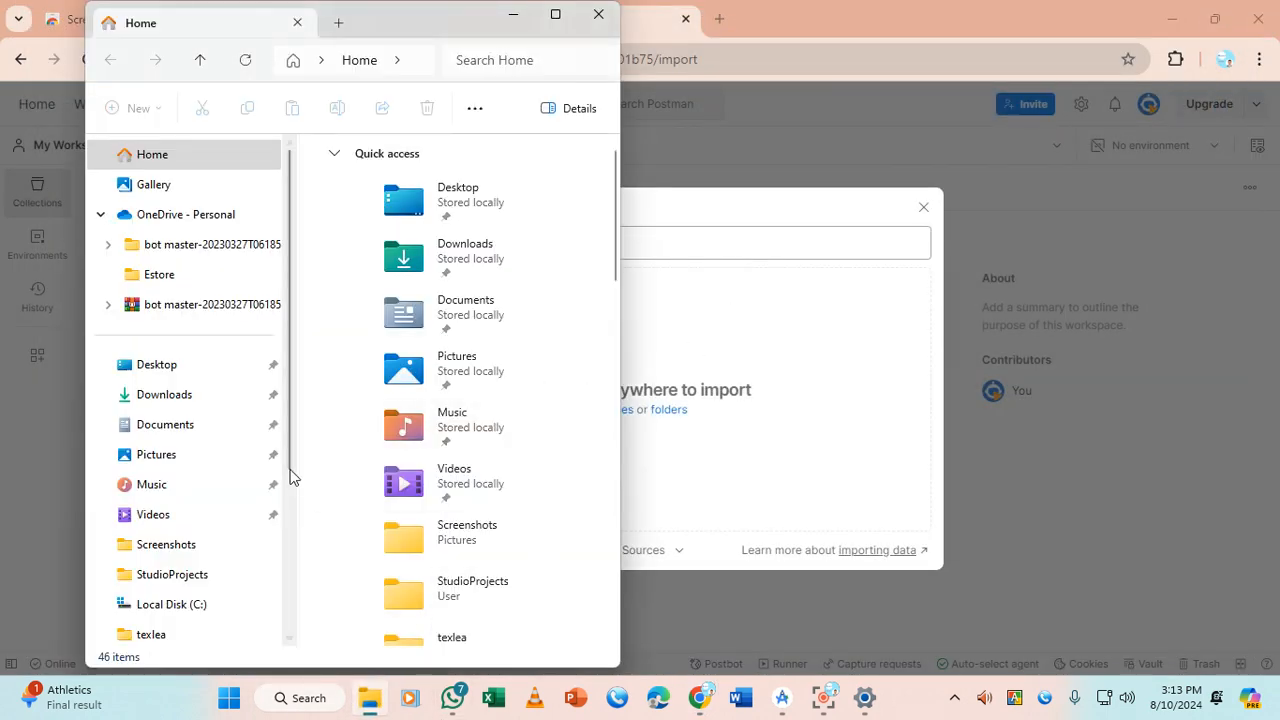
pyautogui.click(165, 398)
pyautogui.click(163, 368)
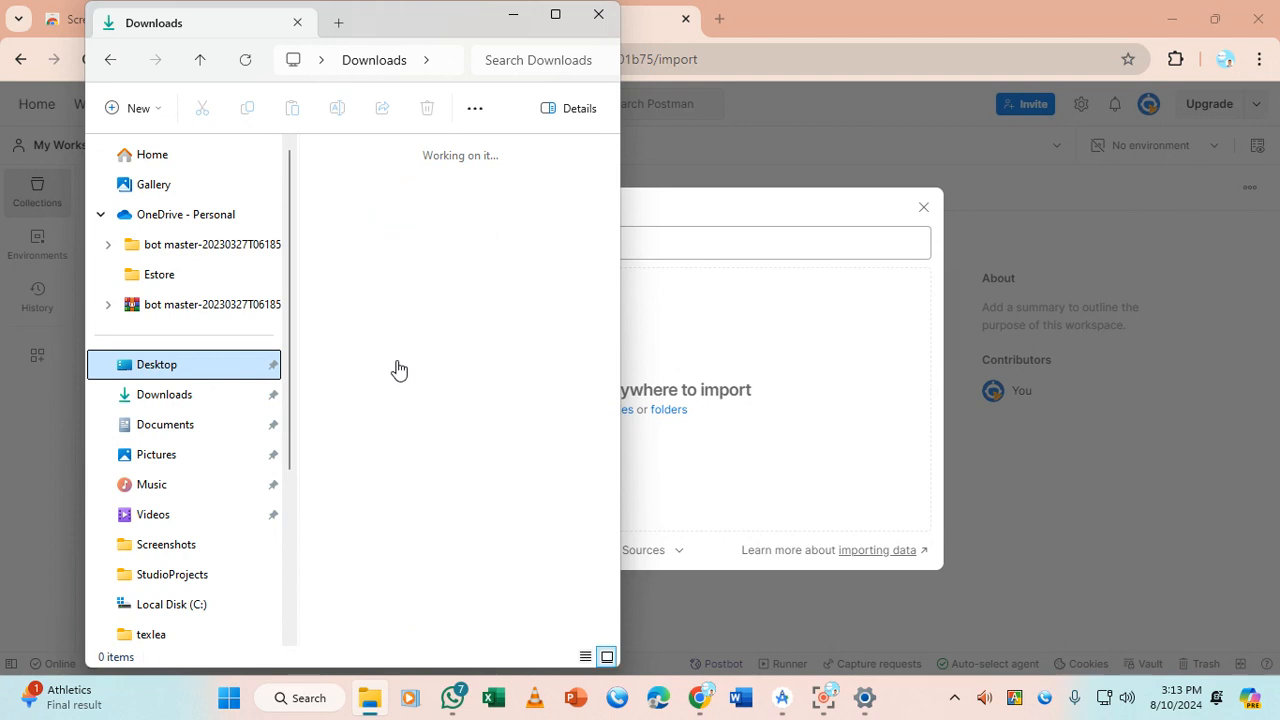
pyautogui.scroll(-3, 455, 318)
pyautogui.scroll(-5, 455, 318)
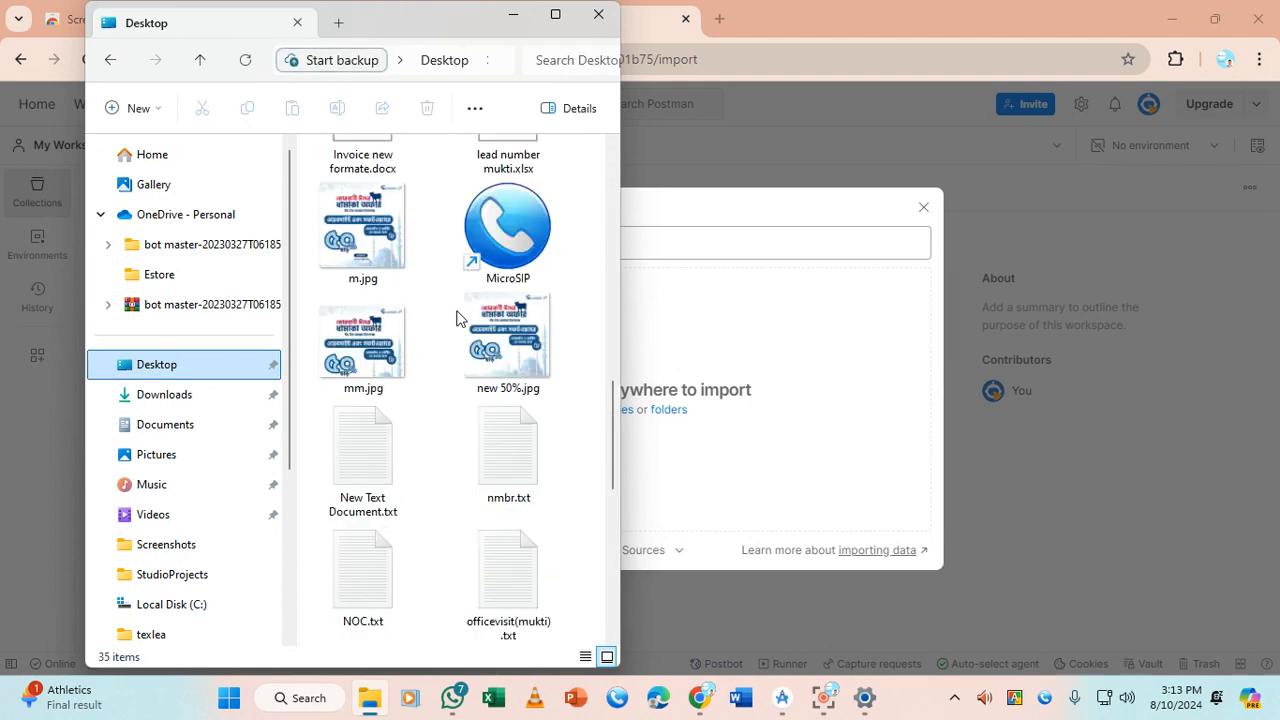
pyautogui.scroll(-5, 460, 321)
pyautogui.moveTo(363, 572); pyautogui.dragTo(766, 400)
pyautogui.click(757, 451)
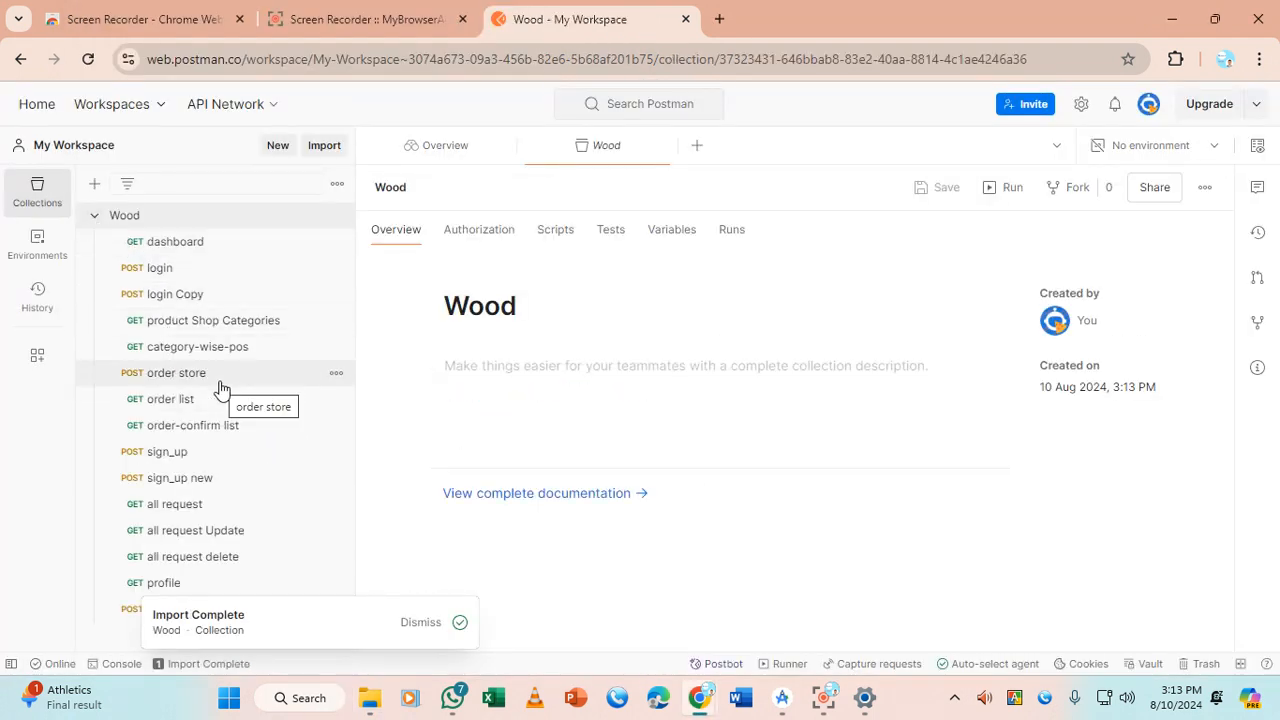
# Collapse the imported Wood collection in the Collections sidebar
pyautogui.click(94, 216)
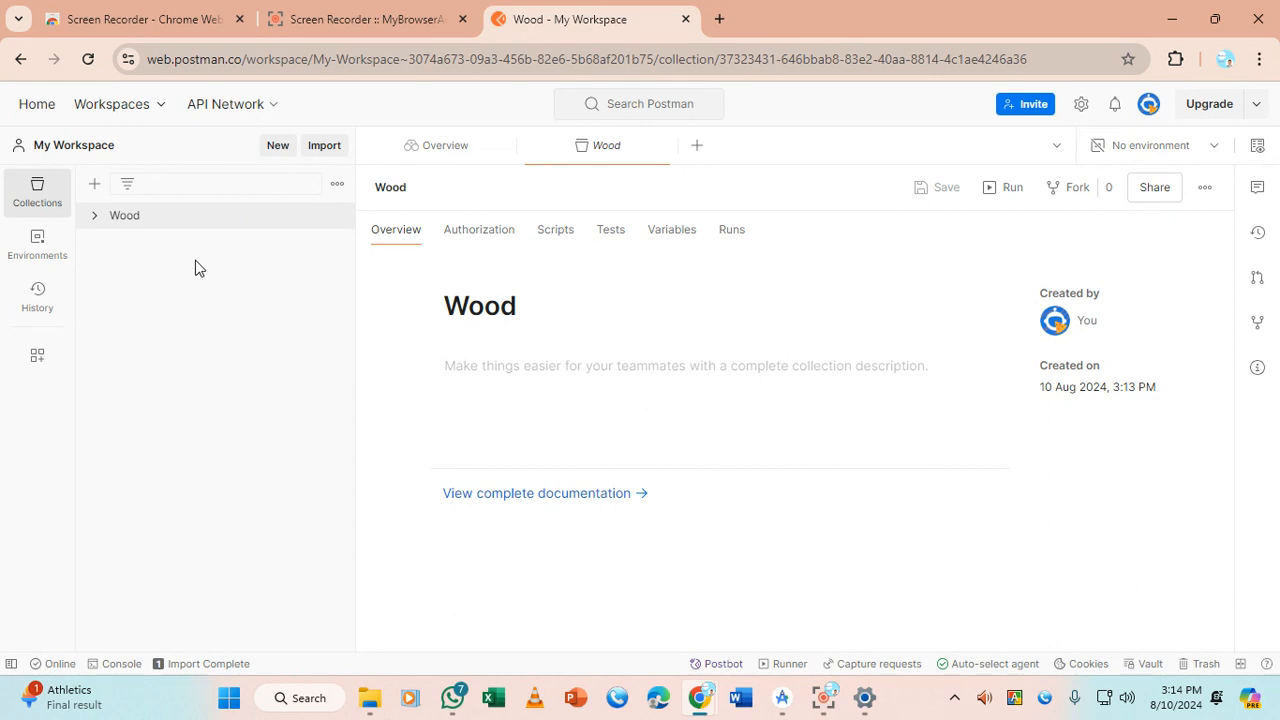
# Expand the Wood collection to list its 15 requests, from GET dashboard to POST profile update
pyautogui.click(99, 222)
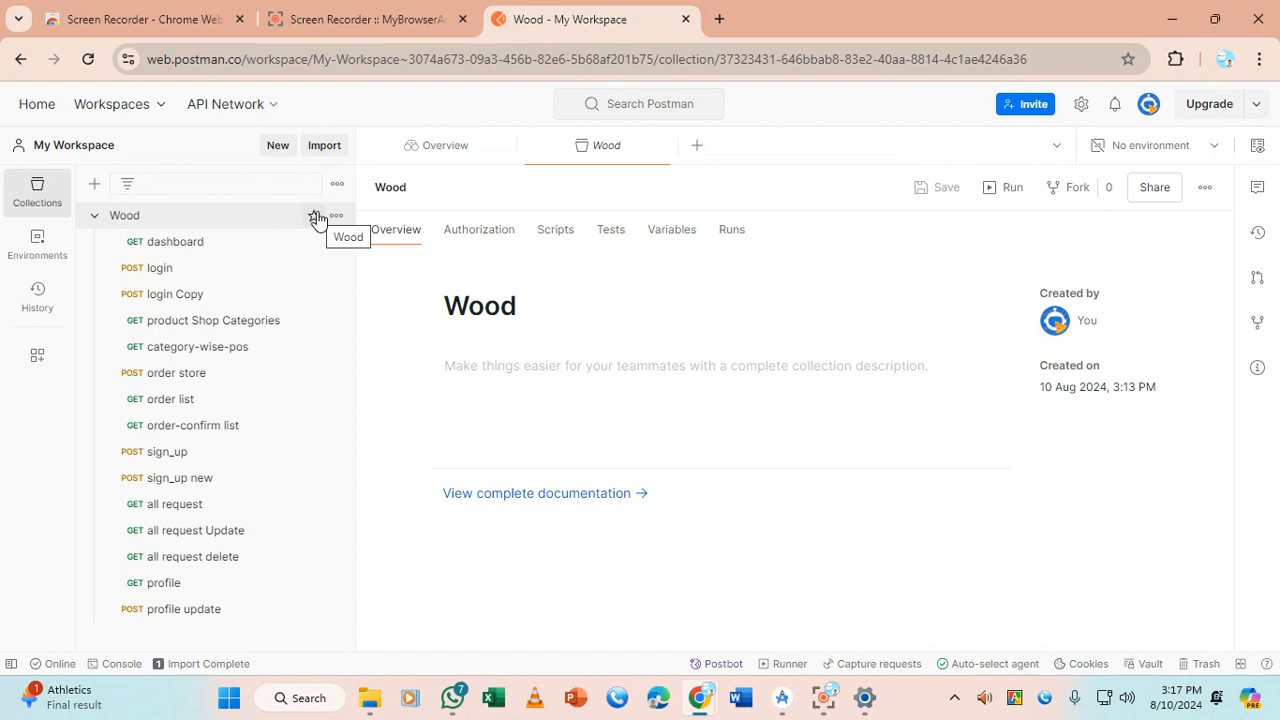
# Check each Wood collection request's URL in turn, finishing on the GET dashboard request
pyautogui.click(200, 265)
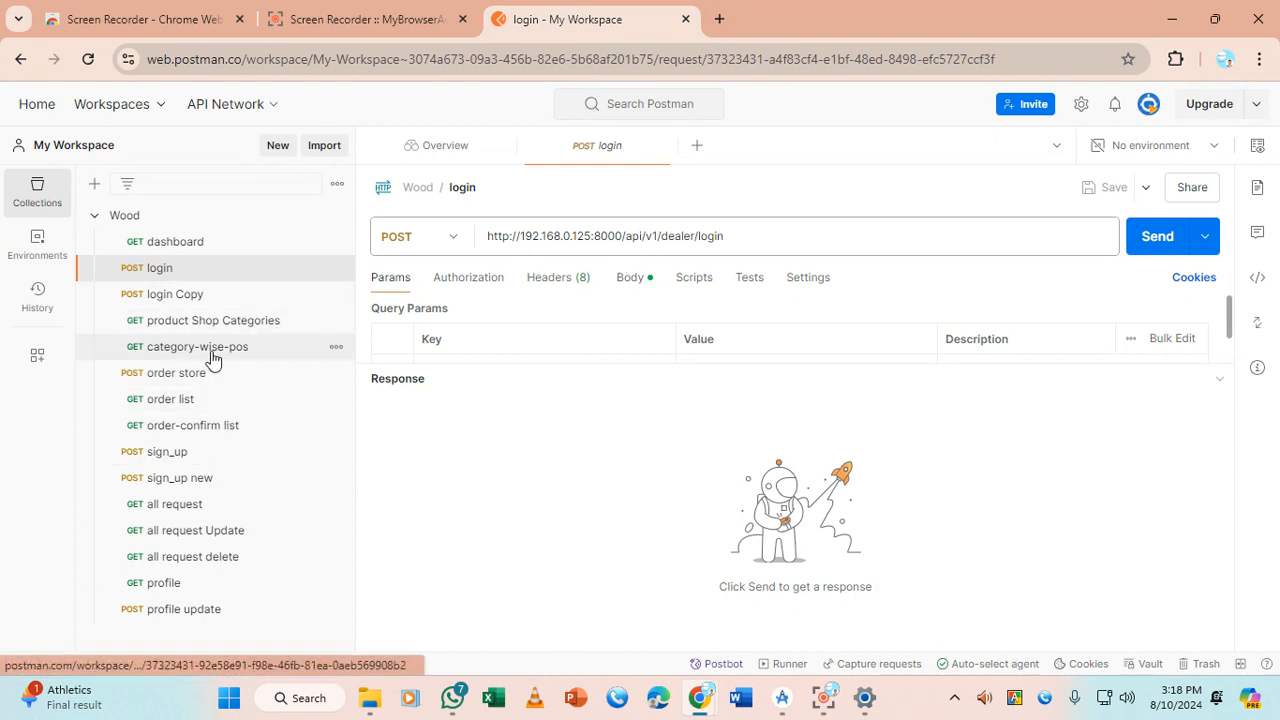
pyautogui.click(188, 590)
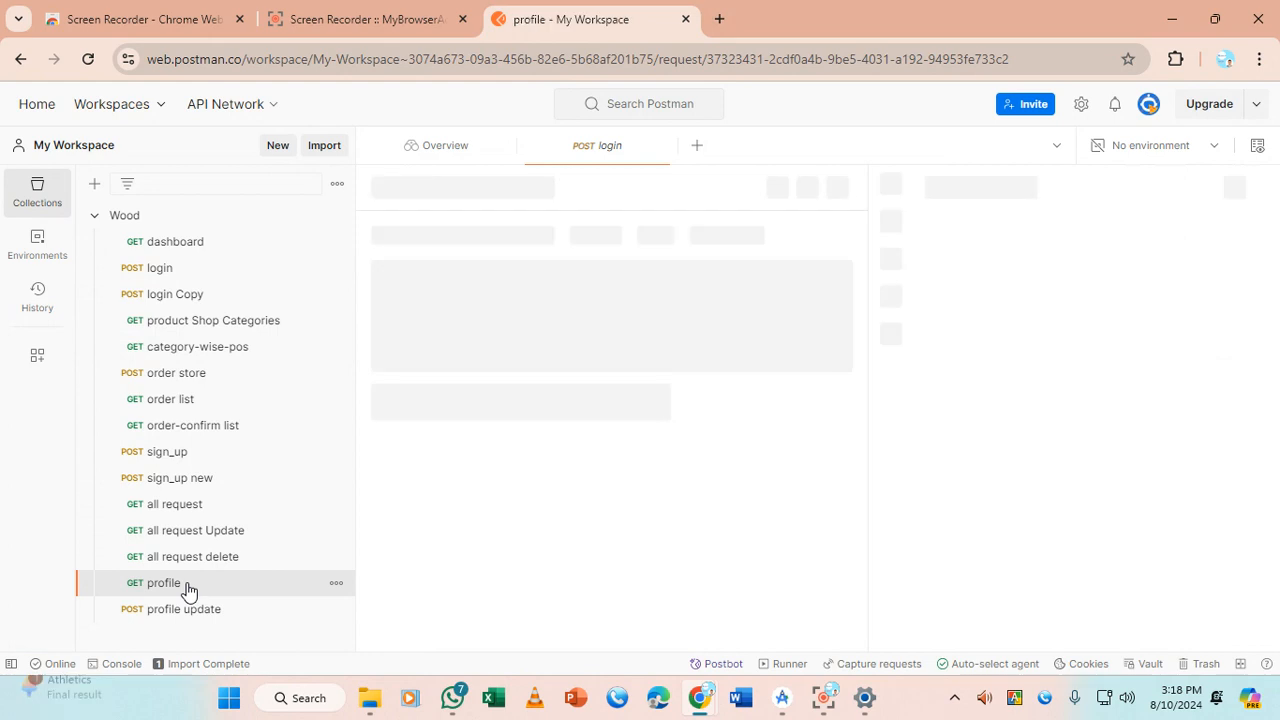
pyautogui.click(192, 558)
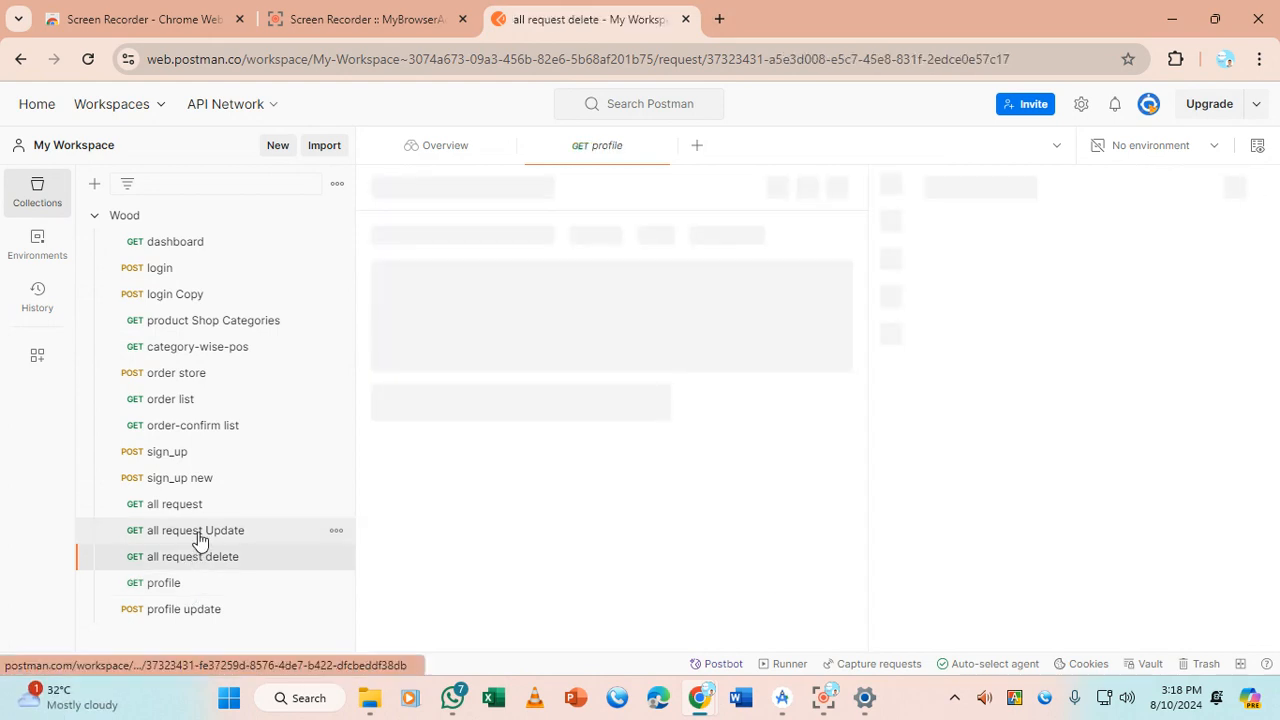
pyautogui.click(200, 503)
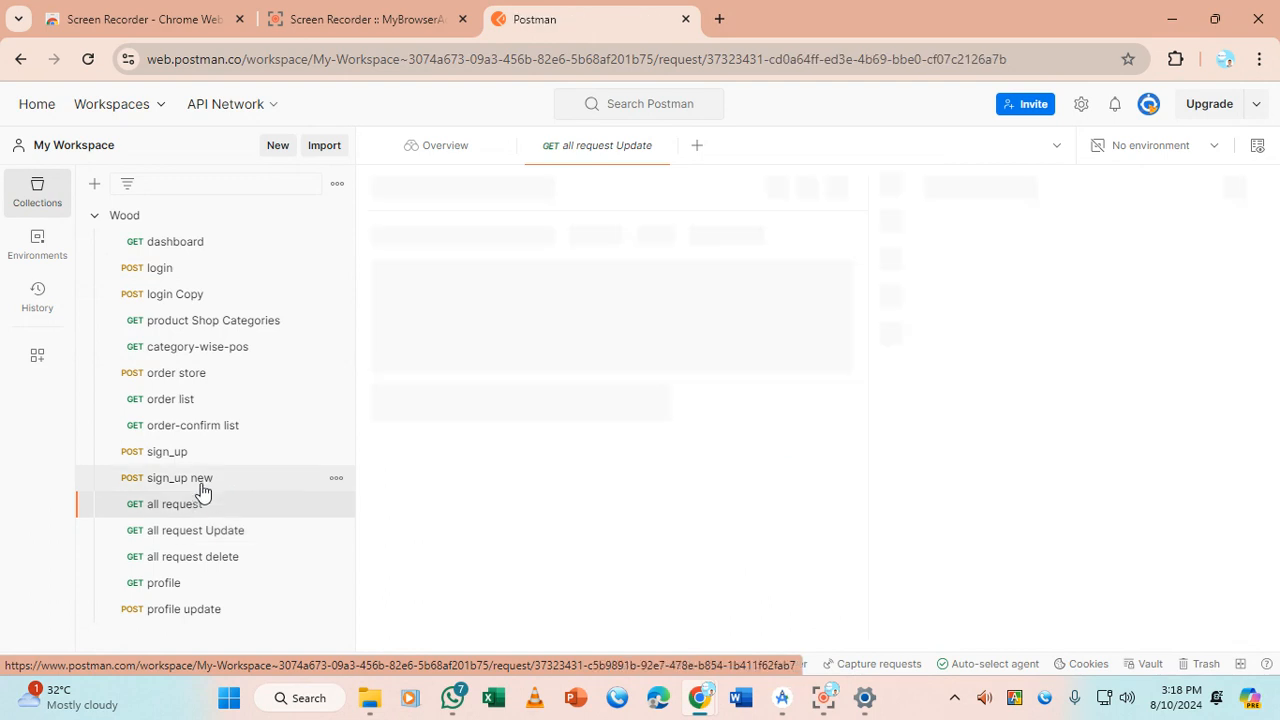
pyautogui.click(204, 479)
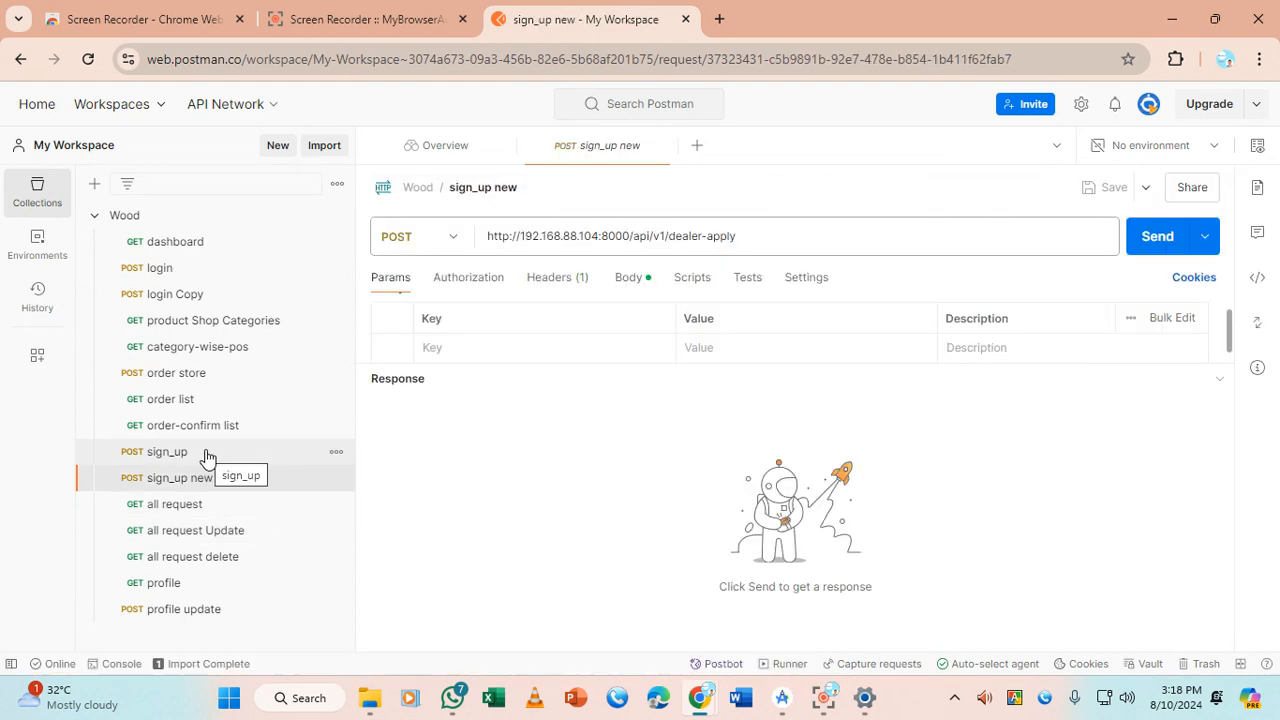
pyautogui.click(206, 453)
pyautogui.click(207, 424)
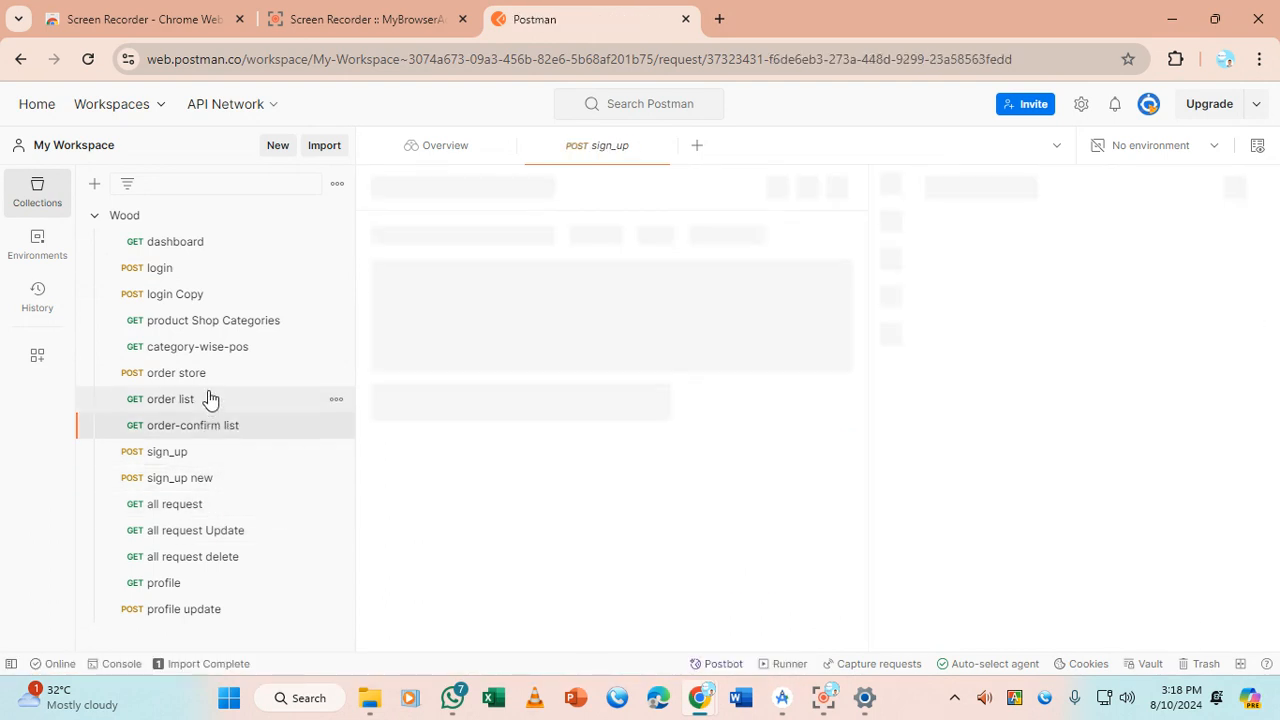
pyautogui.click(210, 399)
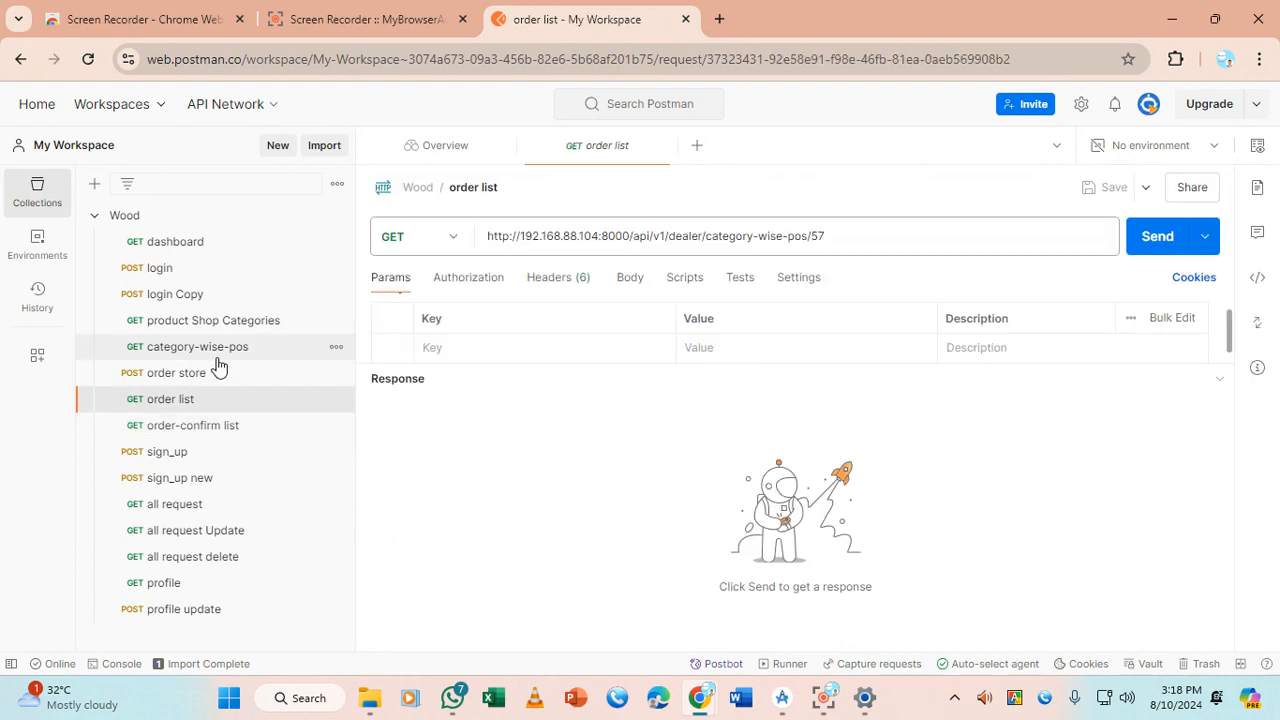
pyautogui.click(219, 352)
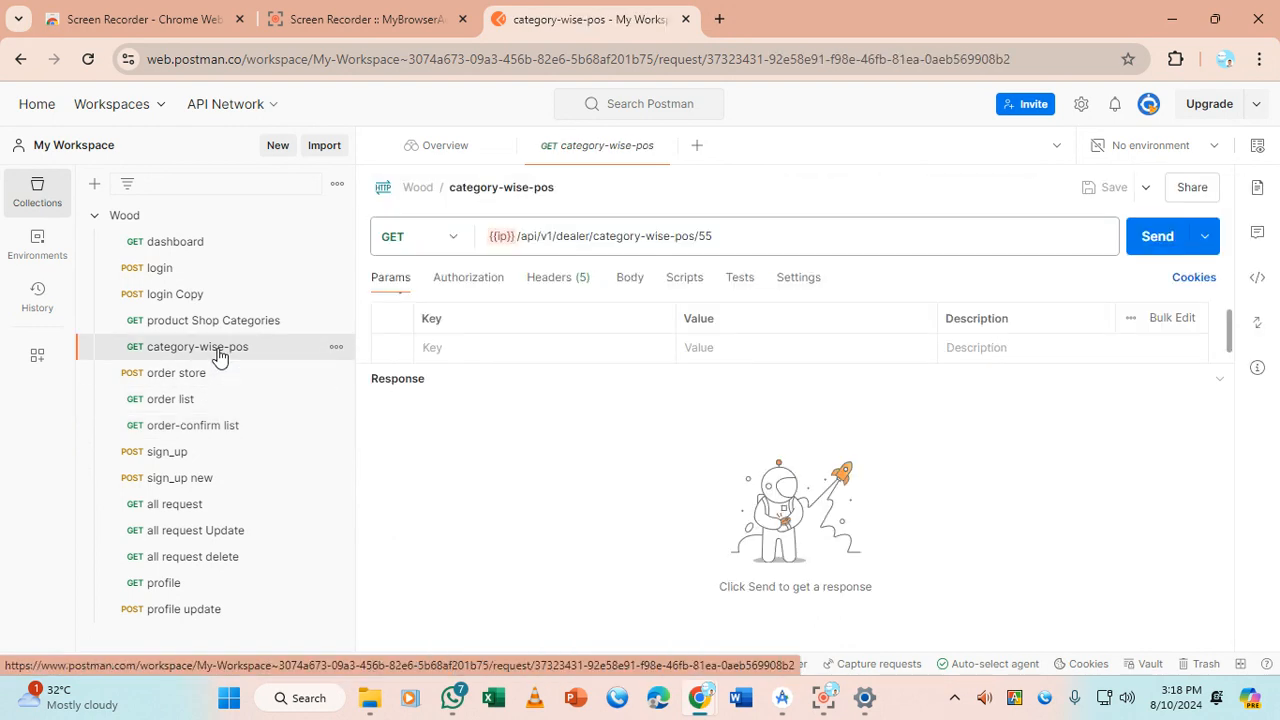
pyautogui.click(224, 326)
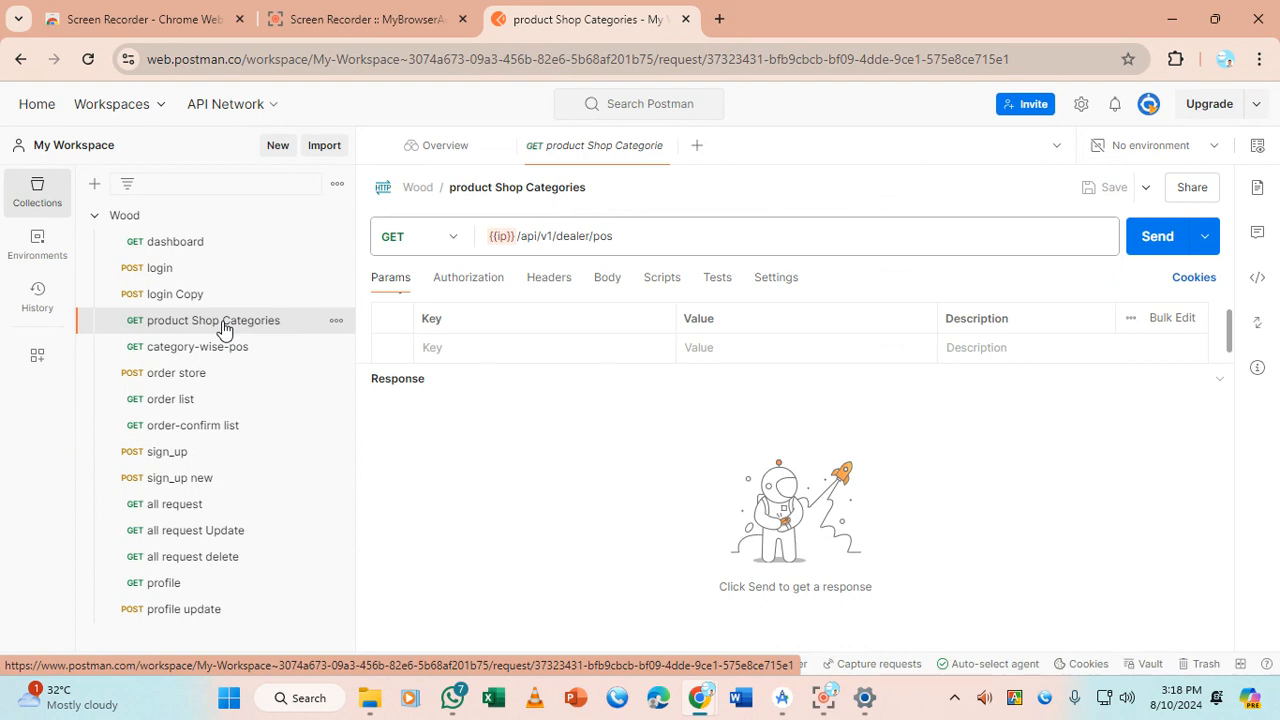
pyautogui.click(227, 294)
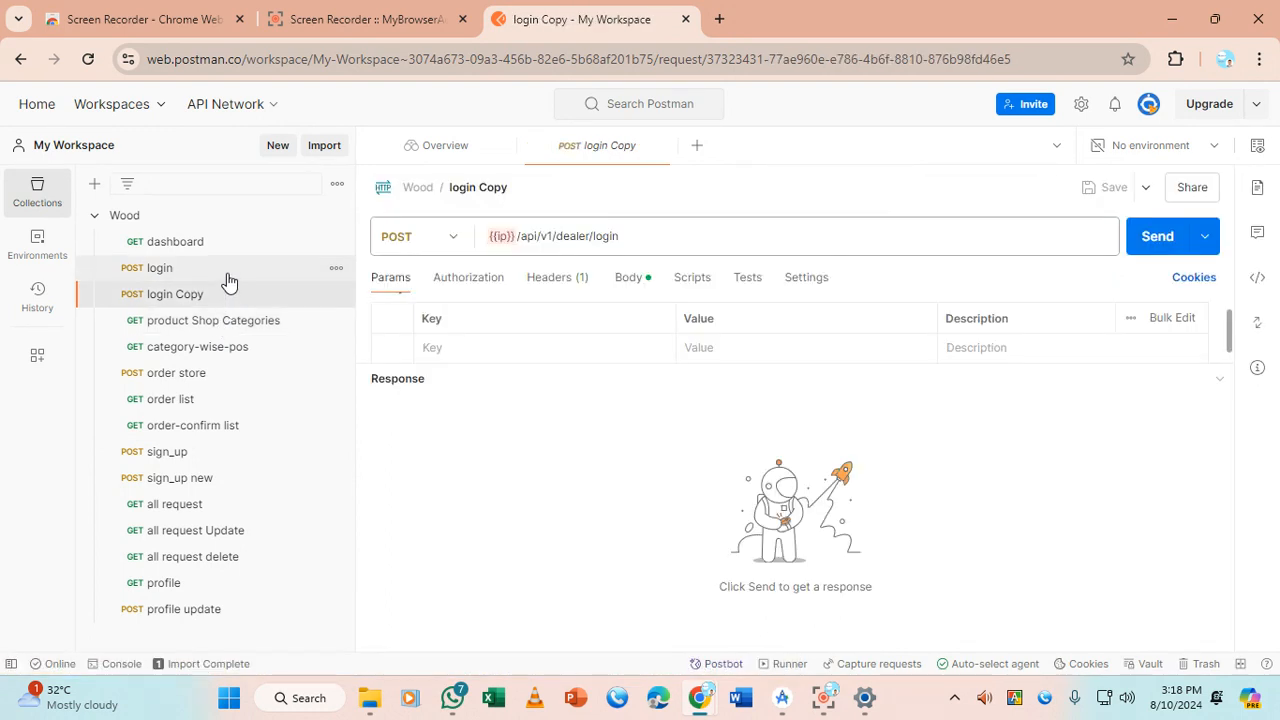
pyautogui.click(228, 269)
pyautogui.click(229, 243)
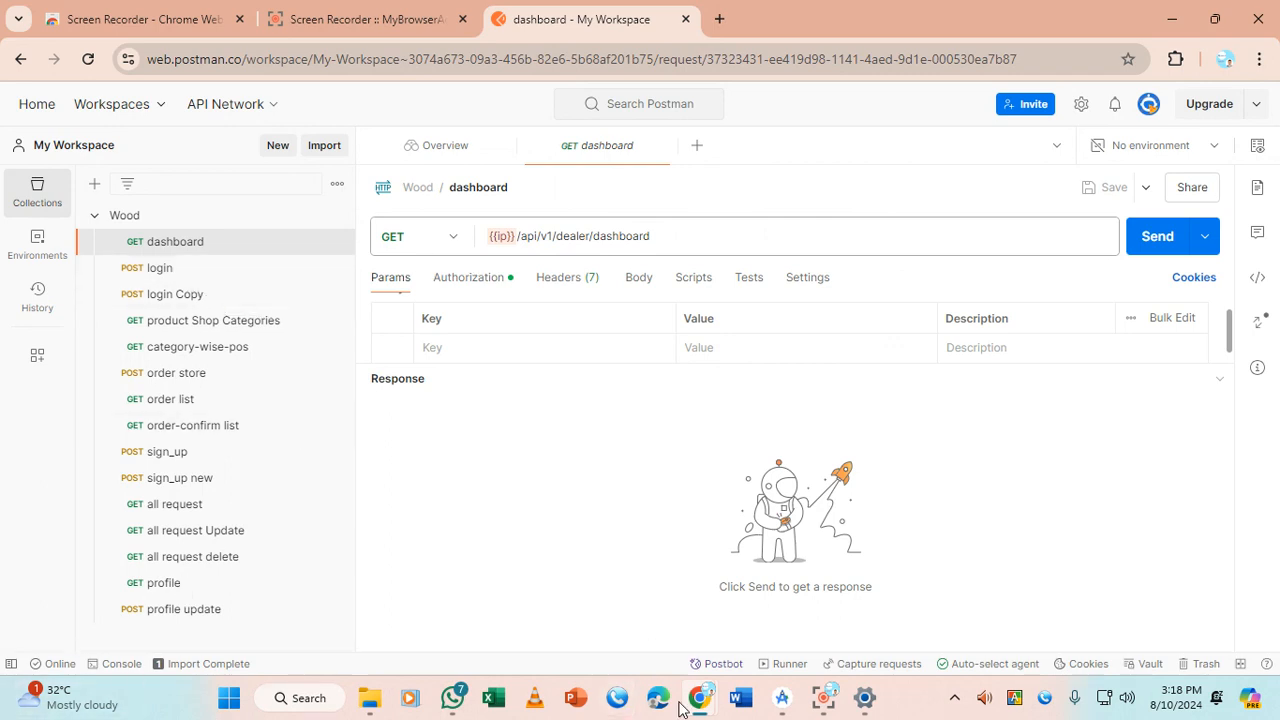
# In a new Chrome tab, try the addresses woodmachinary.com and woodmachinary.com.bd
pyautogui.moveTo(708, 715)
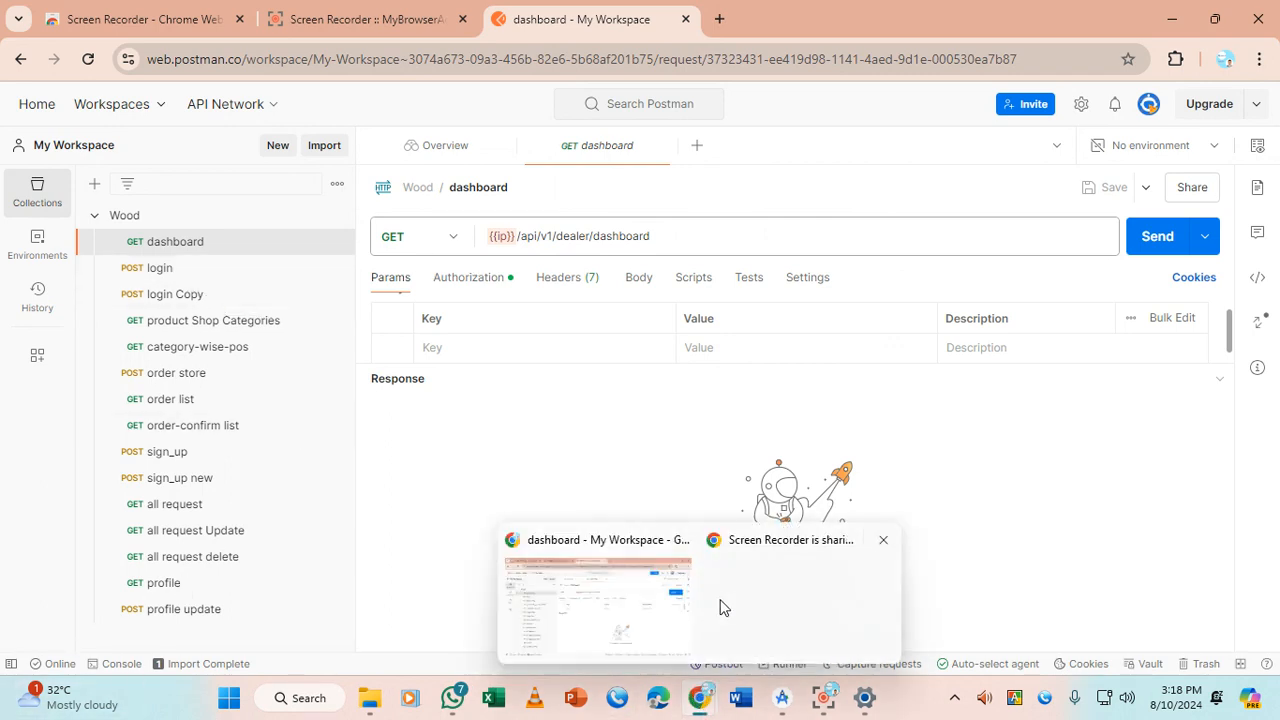
pyautogui.moveTo(729, 605)
pyautogui.click(630, 600)
pyautogui.click(708, 19)
pyautogui.write('w')
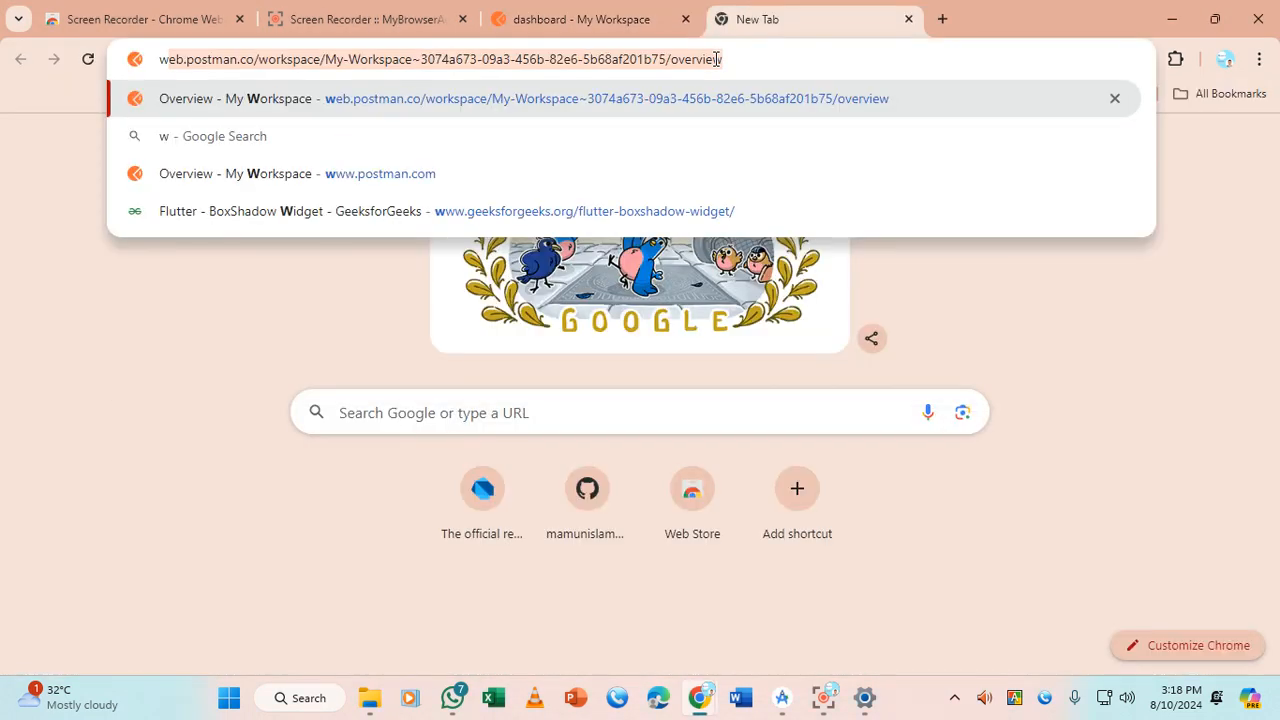
pyautogui.write('ood')
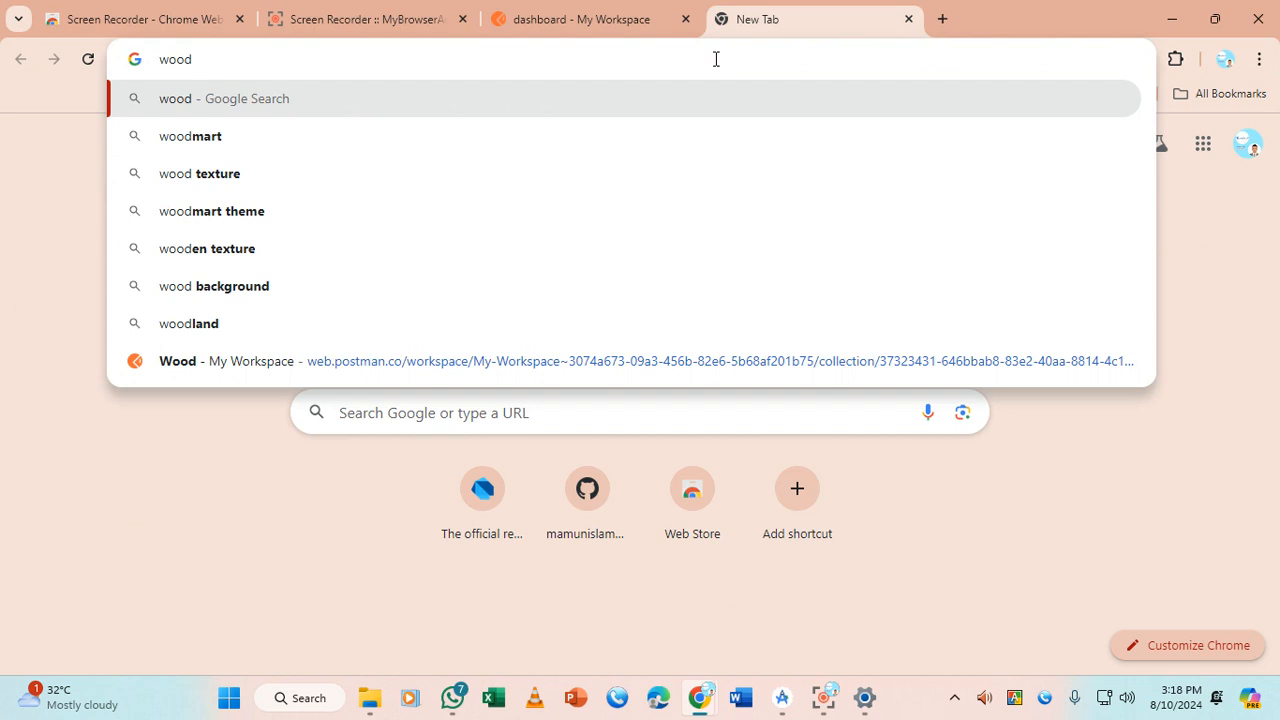
pyautogui.write('machi')
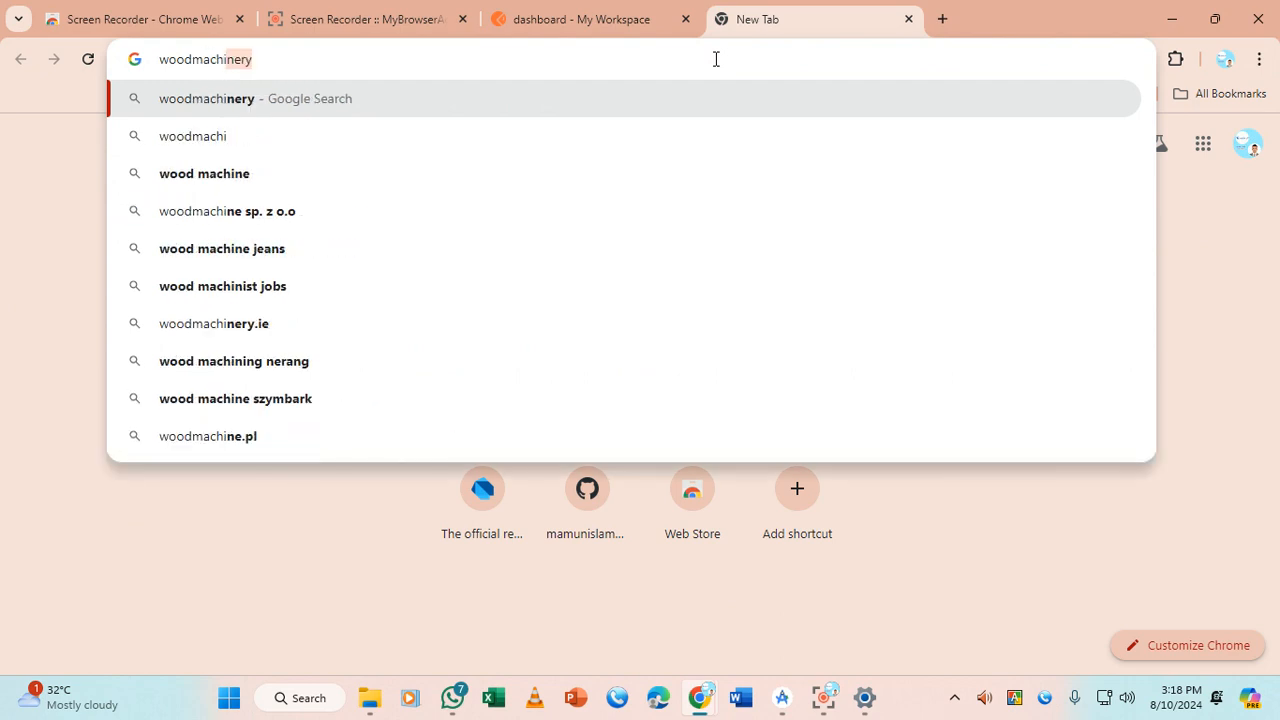
pyautogui.write('nary')
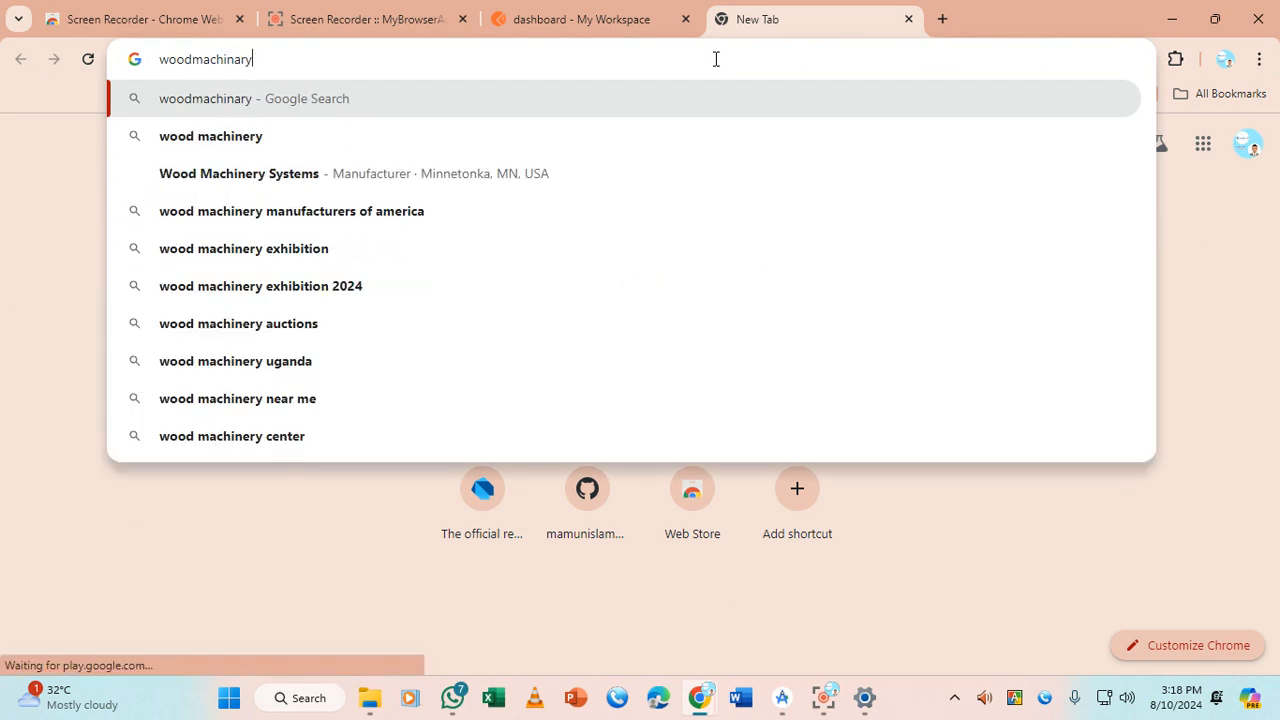
pyautogui.write('.co')
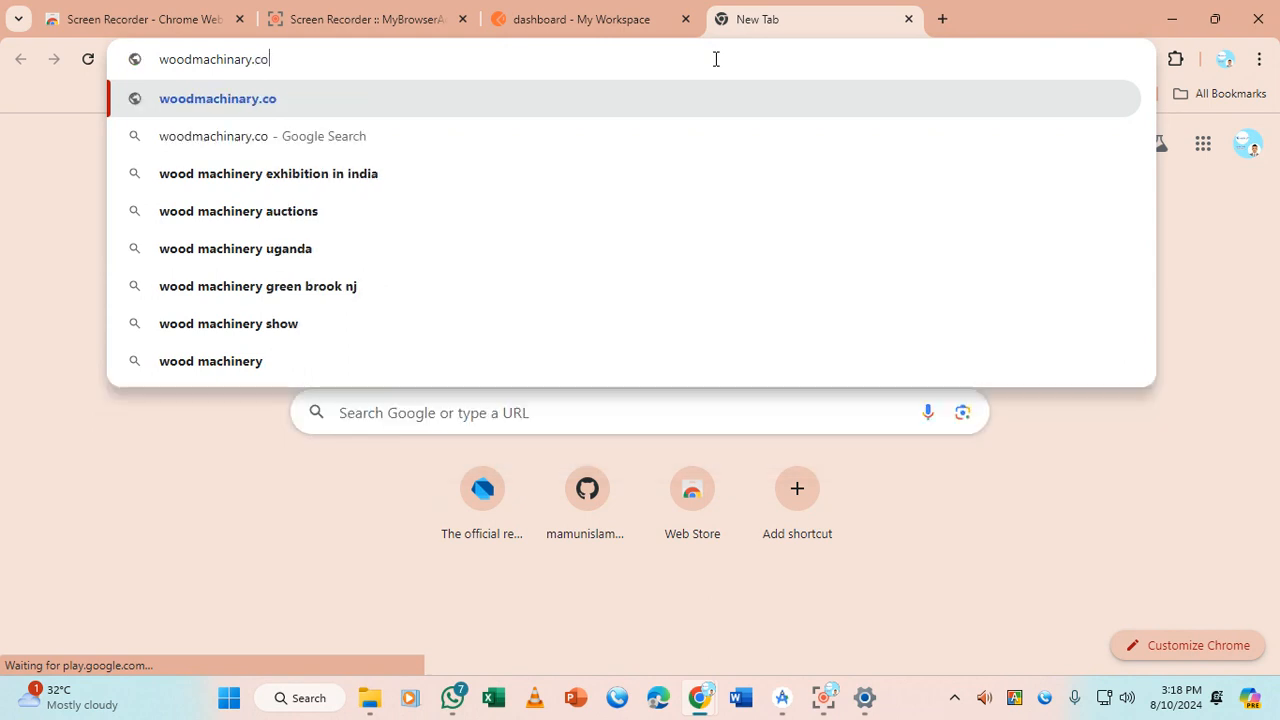
pyautogui.write('m')
pyautogui.press('Return')
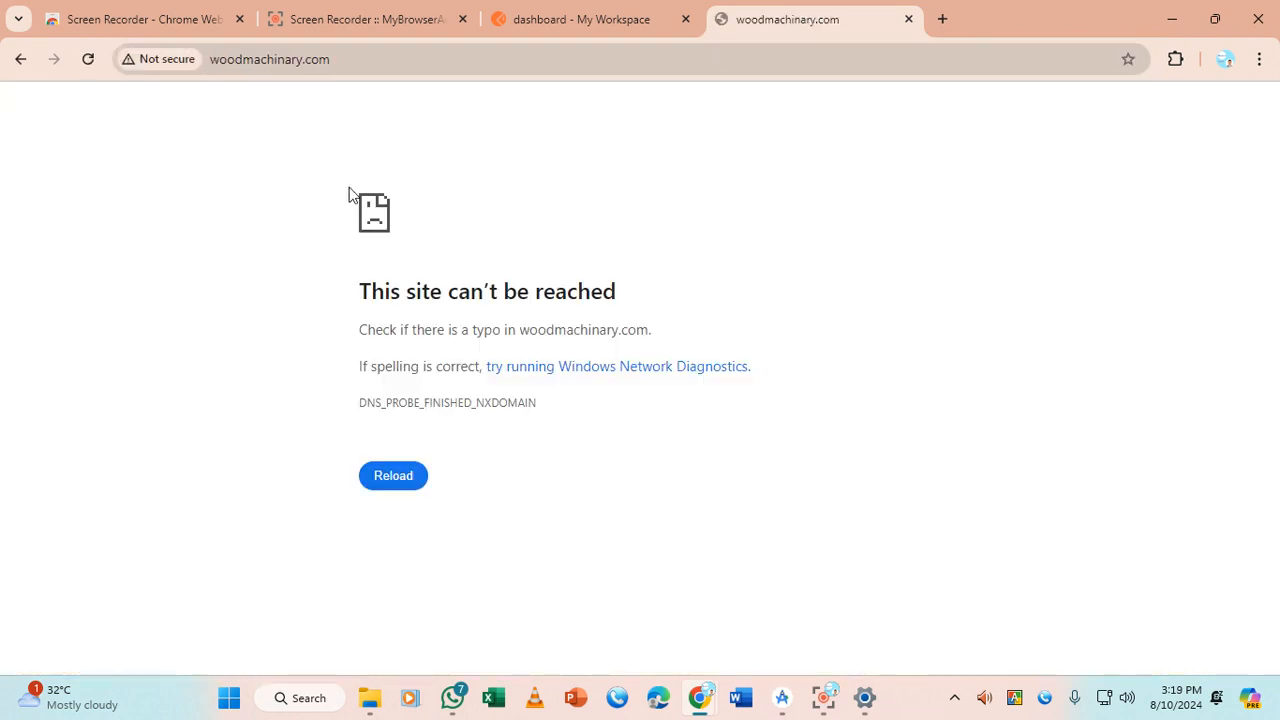
pyautogui.click(270, 66)
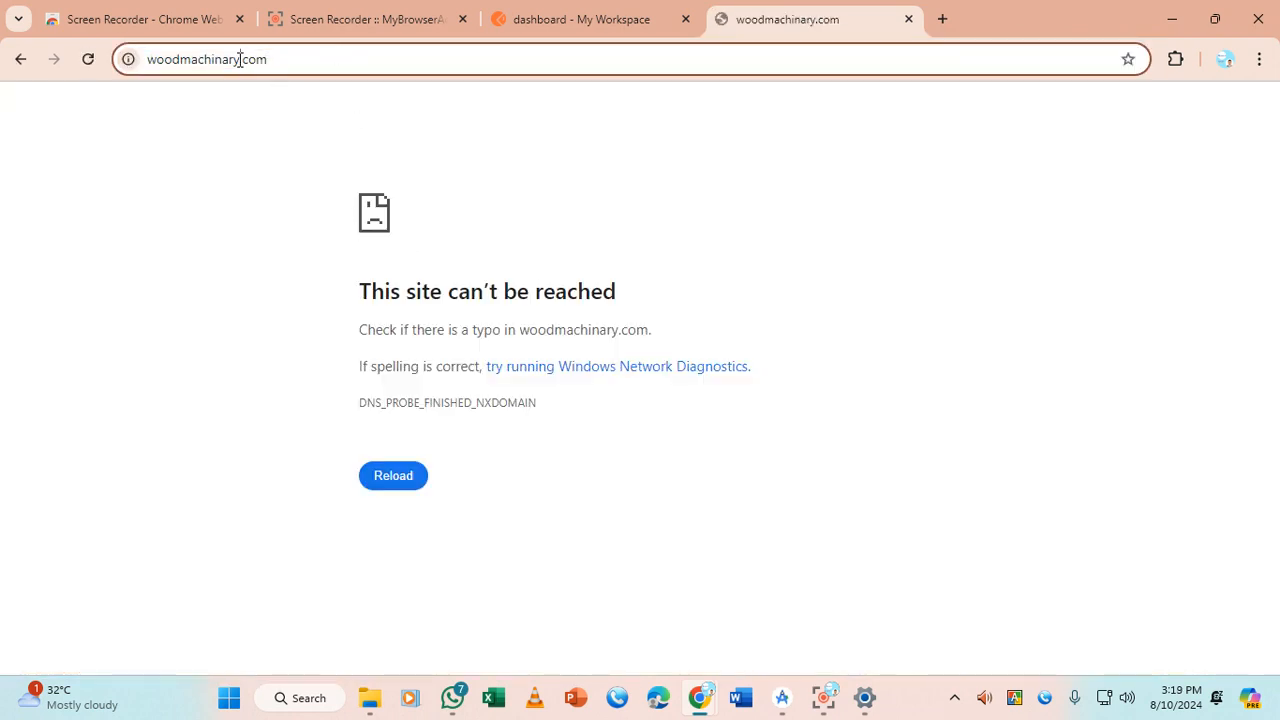
pyautogui.write('.')
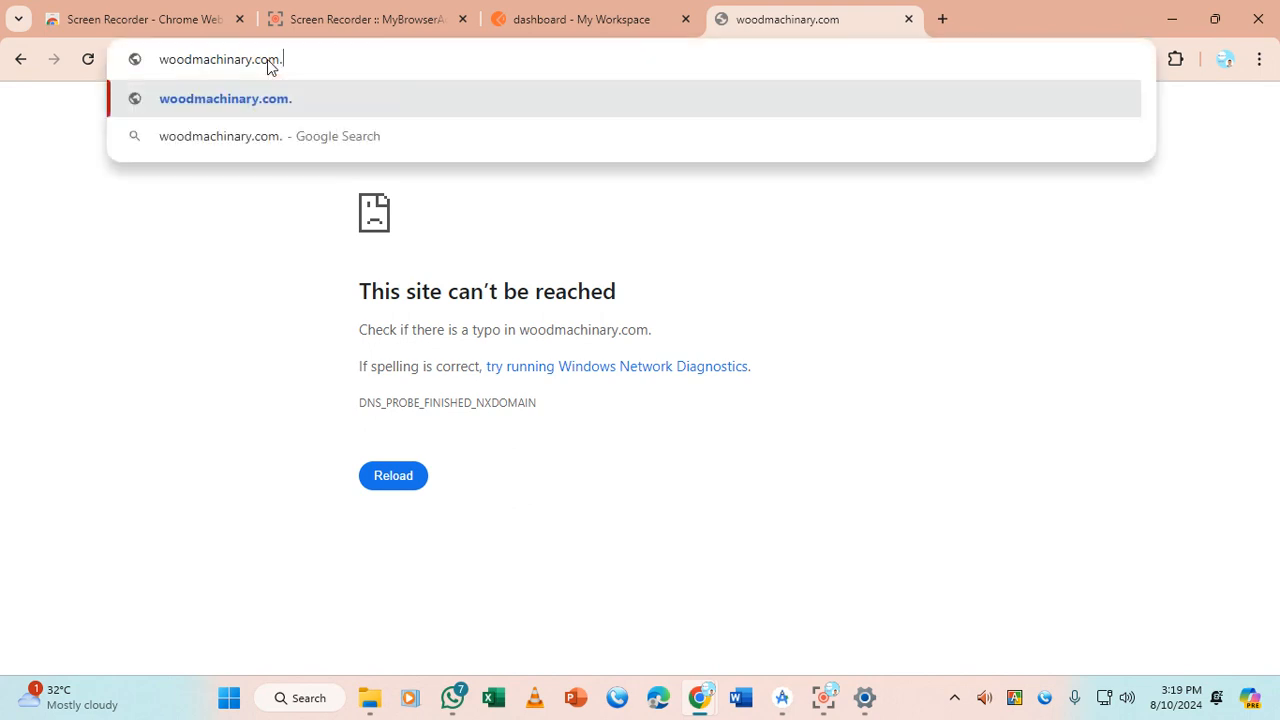
pyautogui.write('bd')
pyautogui.press('Return')
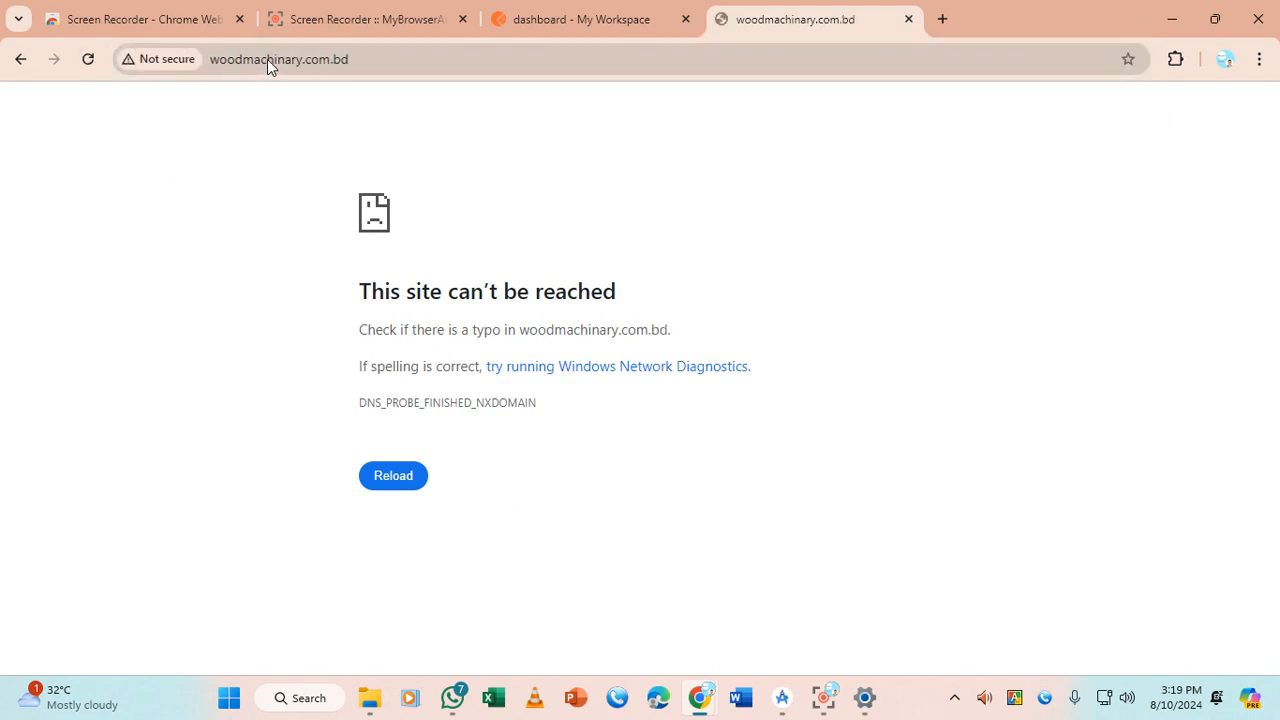
# Search Google for 'woodmachinary' and open the About us - Wood Machinery result
pyautogui.click(288, 57)
pyautogui.doubleClick(334, 57)
pyautogui.moveTo(334, 57); pyautogui.dragTo(241, 57)
pyautogui.press('BackSpace')
pyautogui.press('Return')
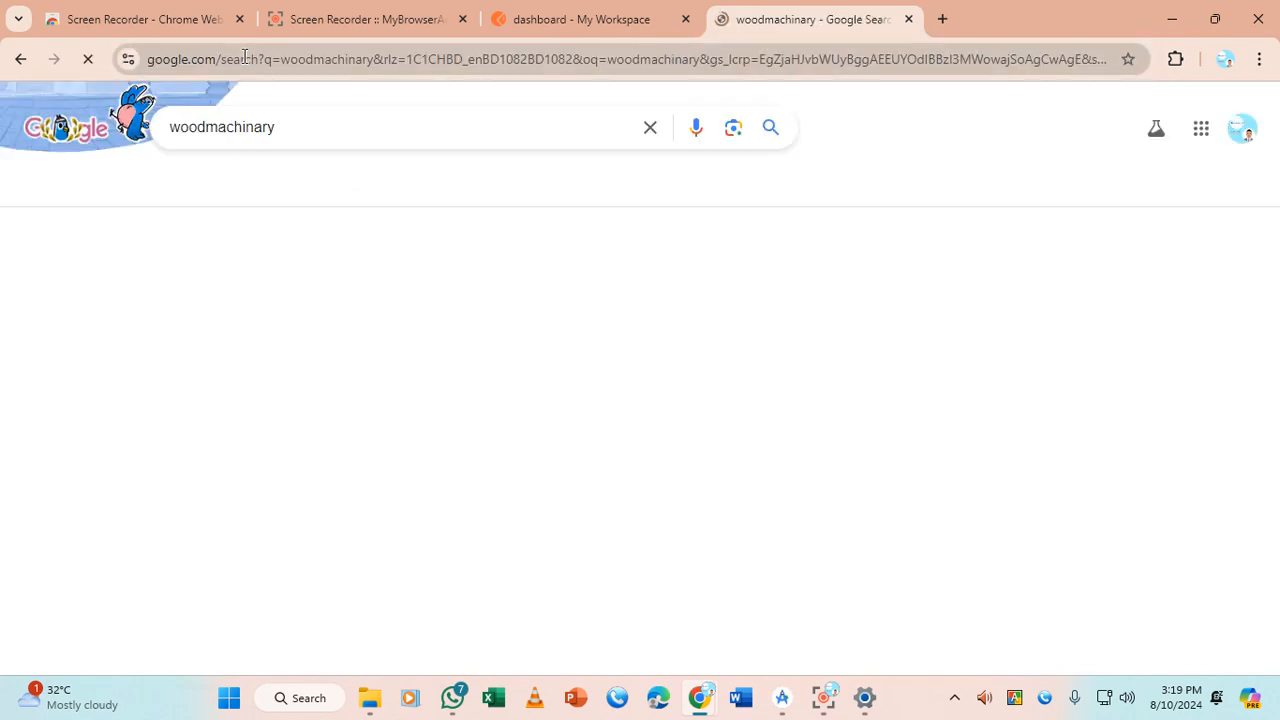
pyautogui.scroll(-7, 343, 297)
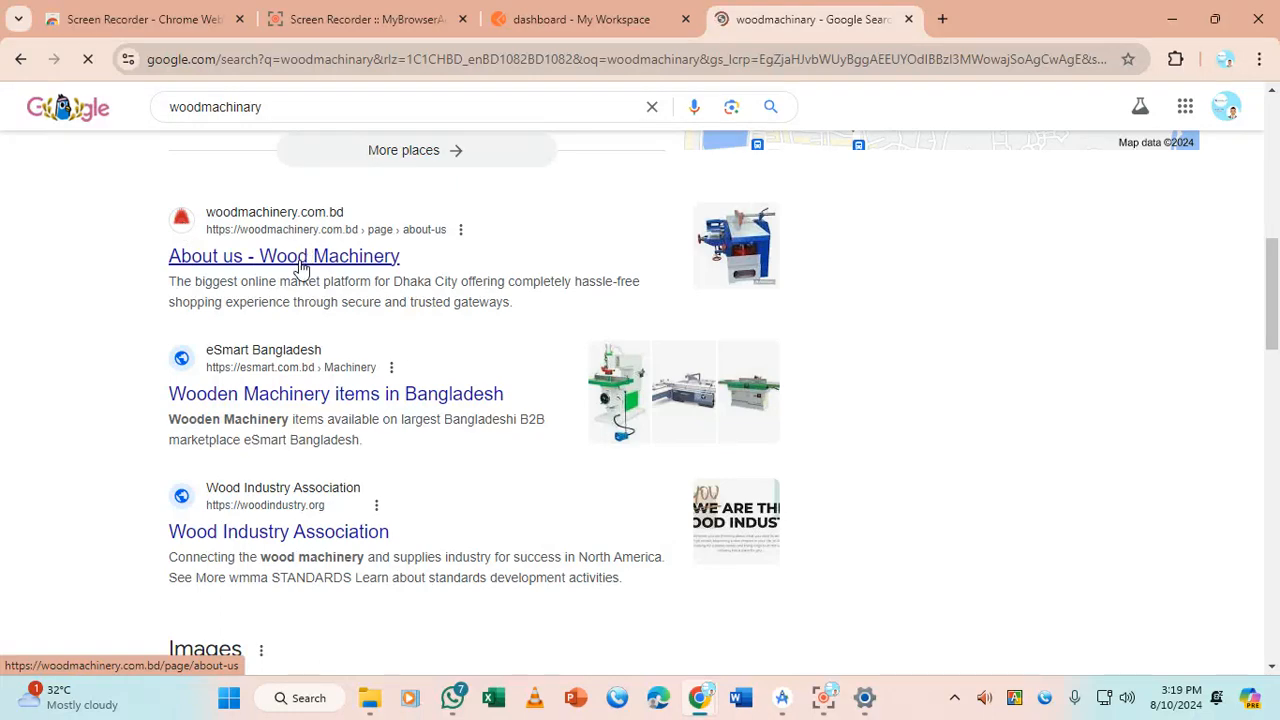
pyautogui.click(290, 262)
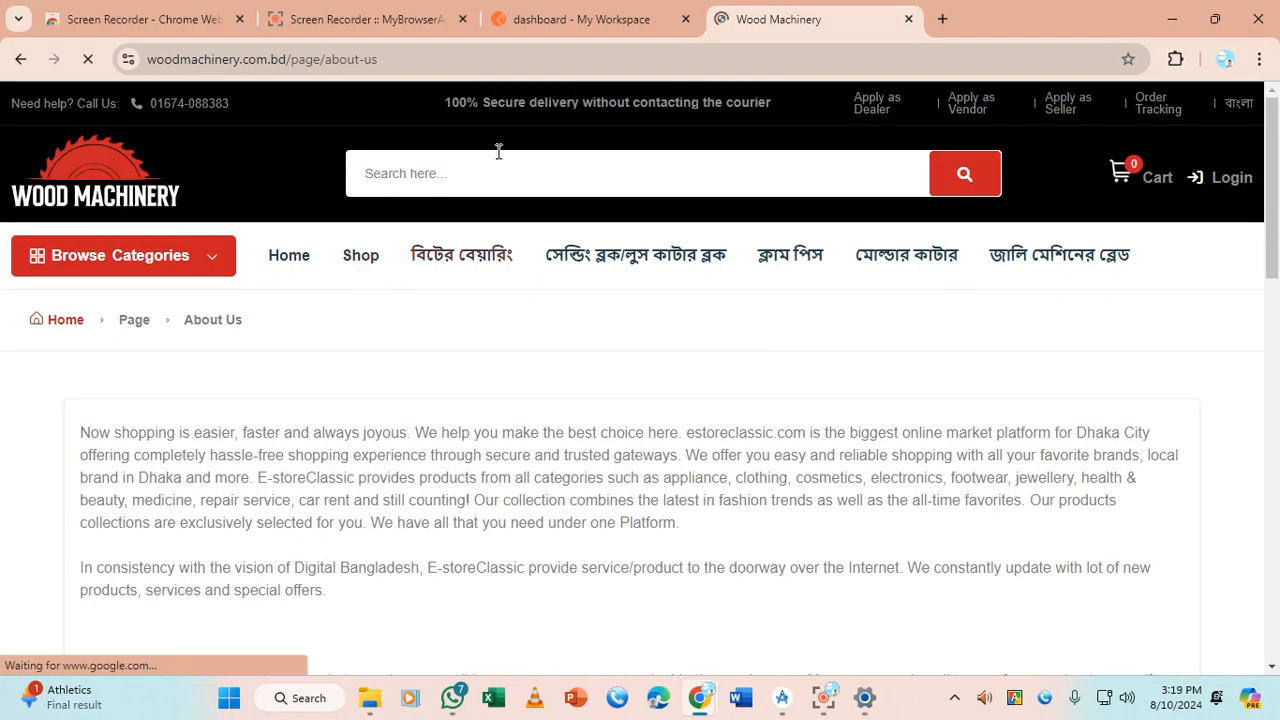
pyautogui.click(438, 58)
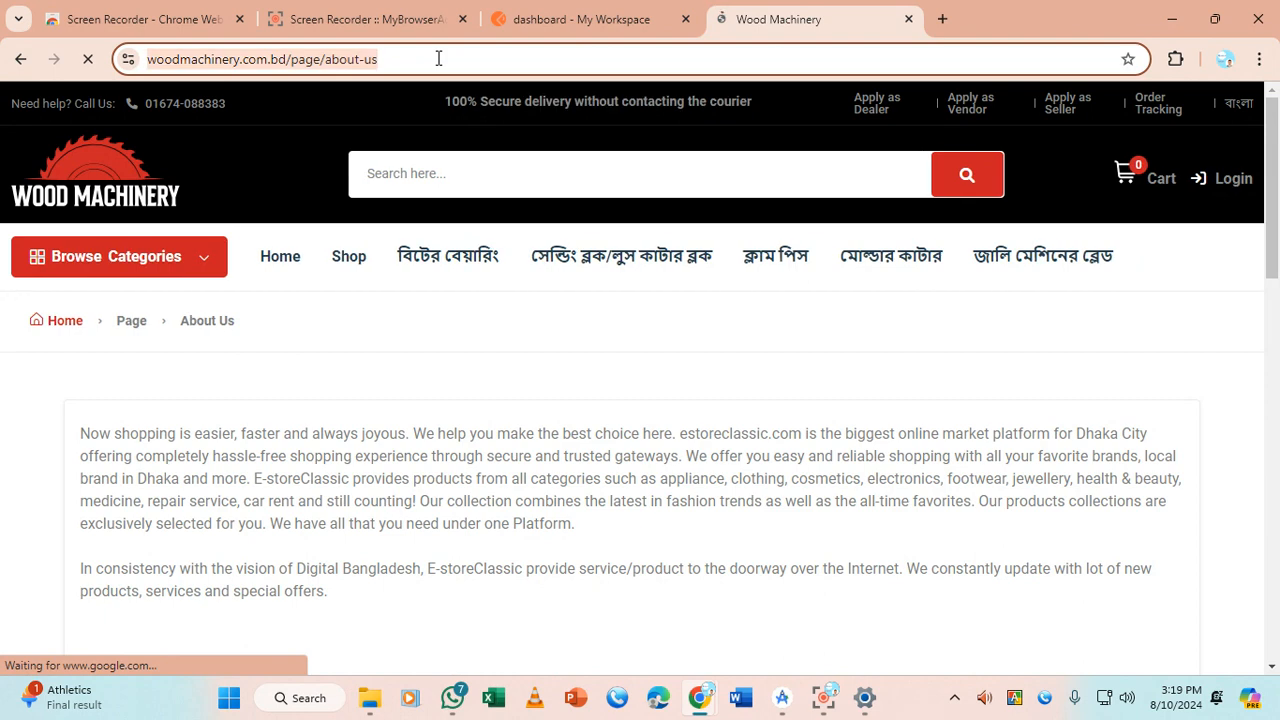
pyautogui.click(283, 60)
pyautogui.moveTo(331, 52); pyautogui.dragTo(144, 59)
pyautogui.hotkey('ctrl', 'c')
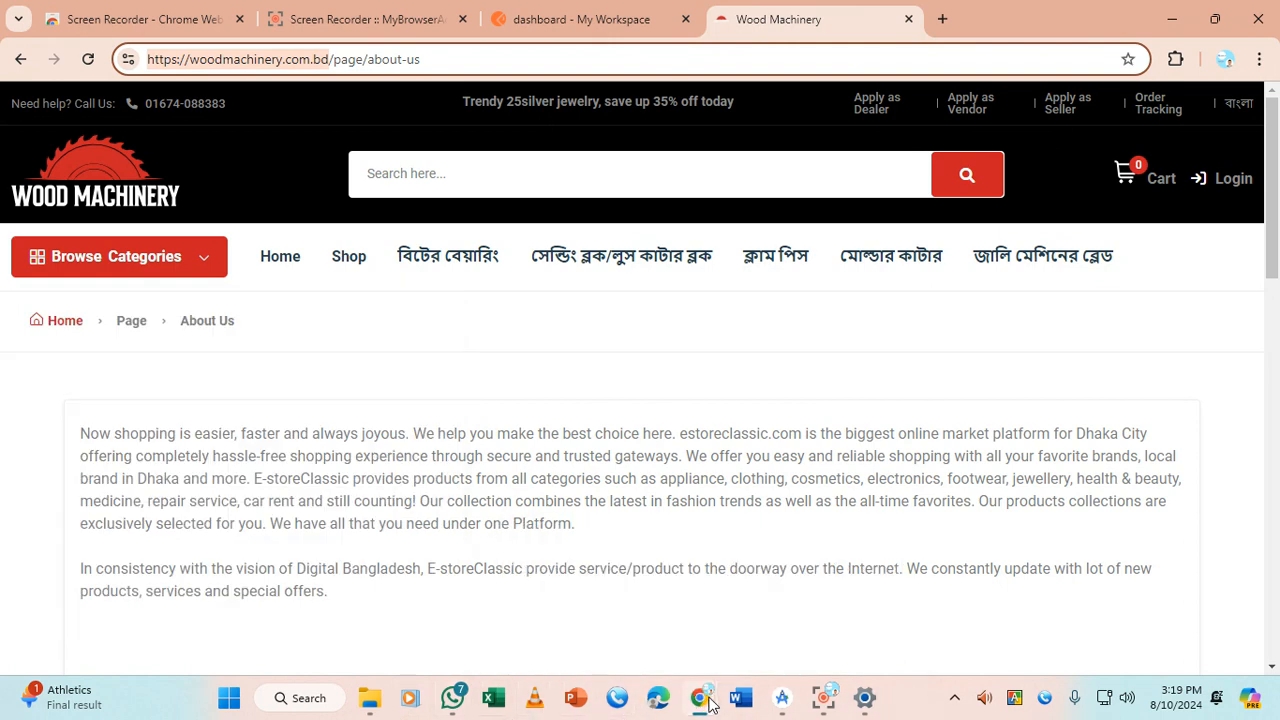
pyautogui.click(590, 19)
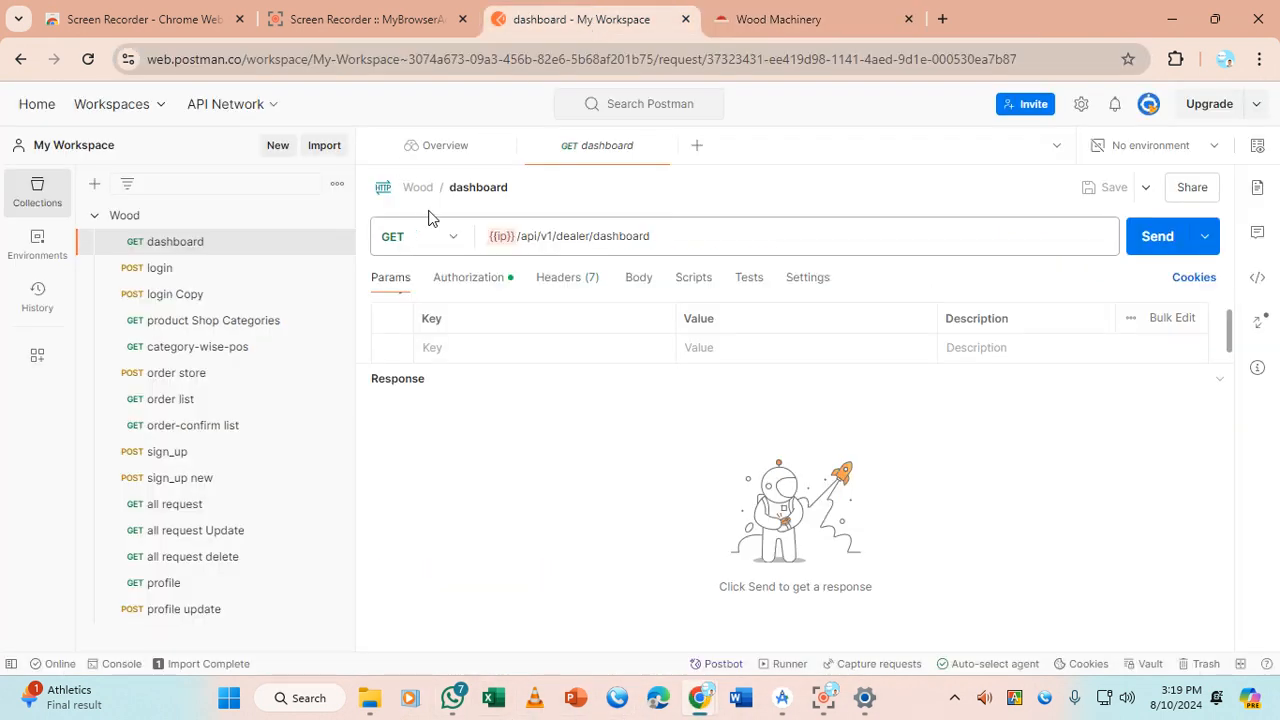
pyautogui.click(516, 235)
pyautogui.moveTo(520, 235); pyautogui.dragTo(477, 243)
pyautogui.click(517, 235)
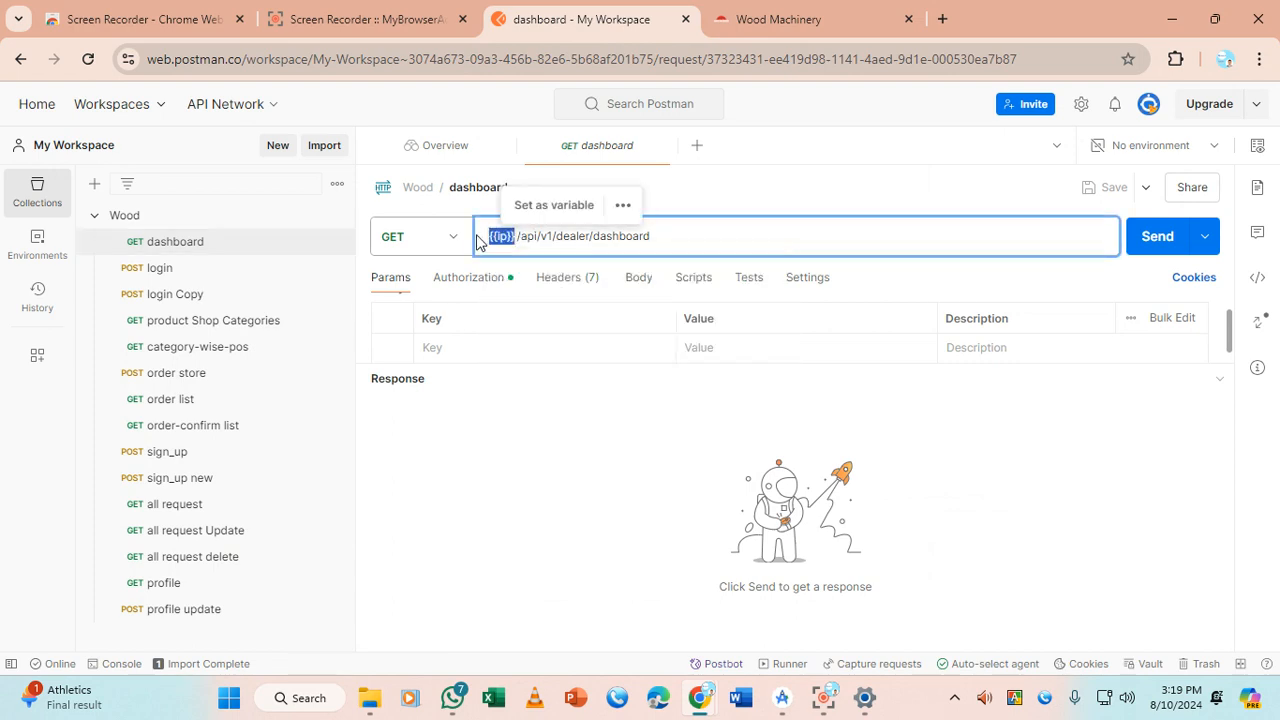
pyautogui.hotkey('ctrl', 'v')
pyautogui.press('BackSpace')
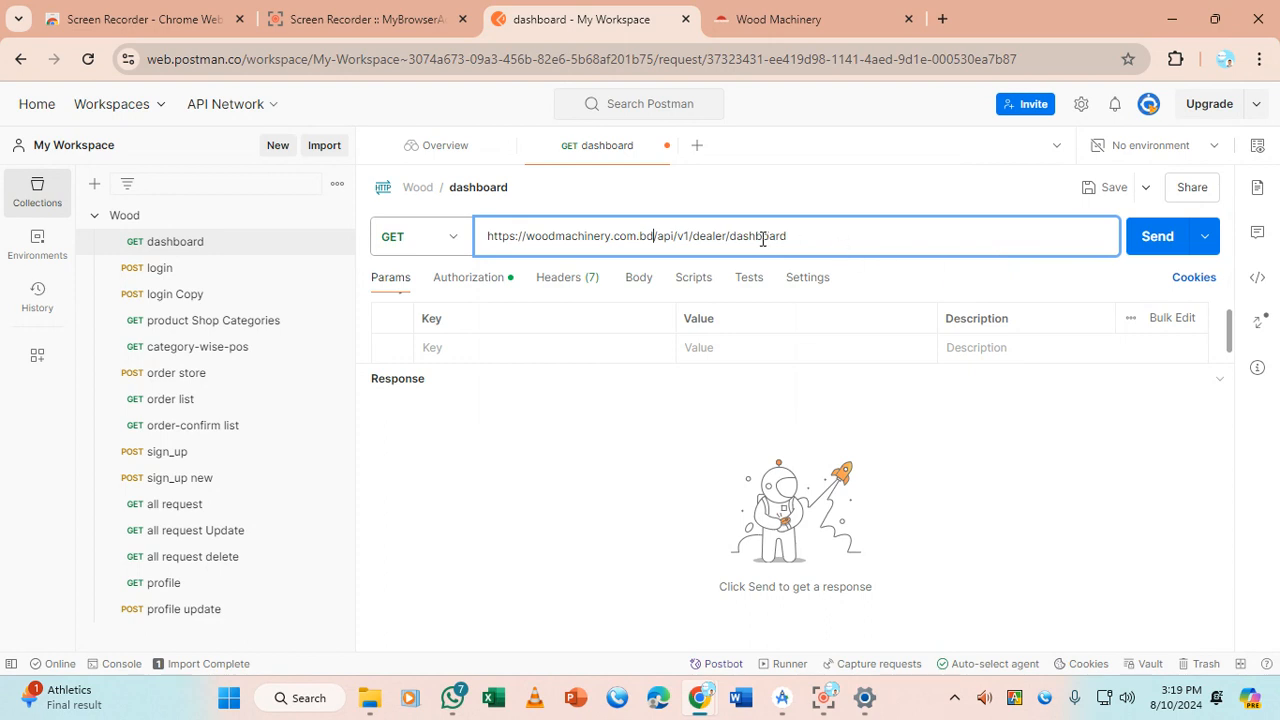
pyautogui.click(1150, 249)
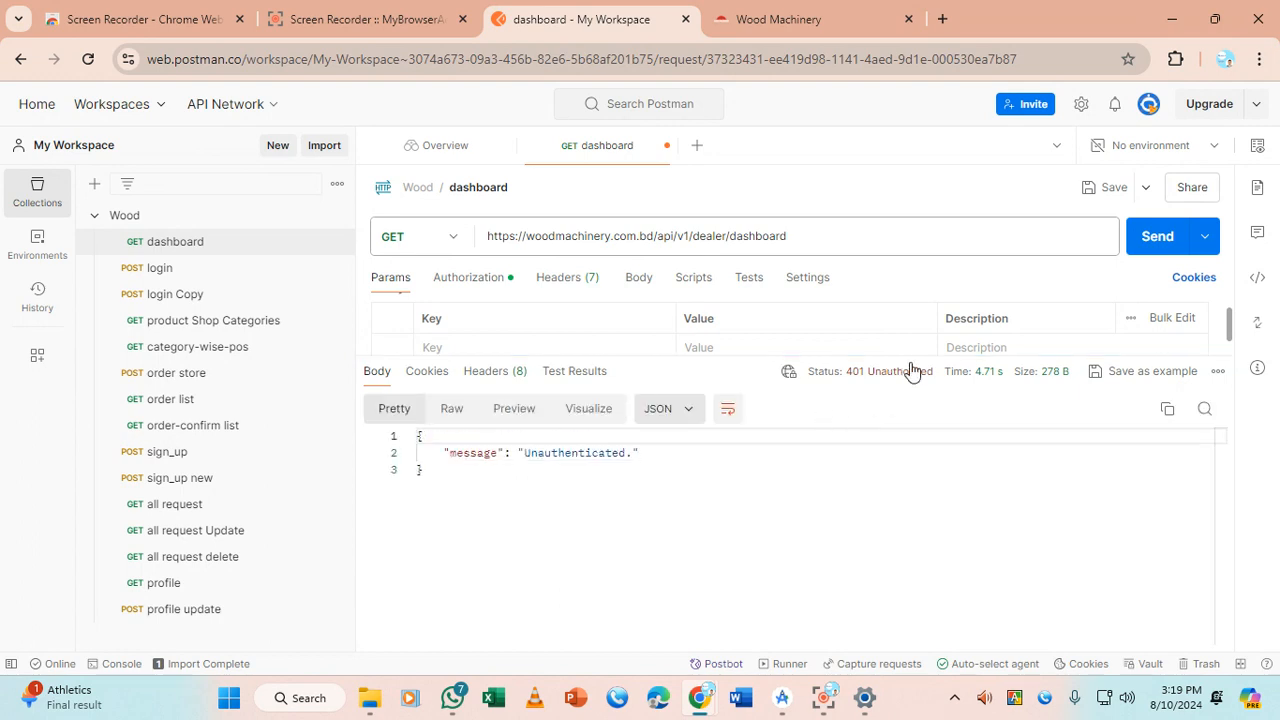
# Review and select the dashboard request's Bearer Token value under Authorization
pyautogui.moveTo(901, 383)
pyautogui.click(466, 280)
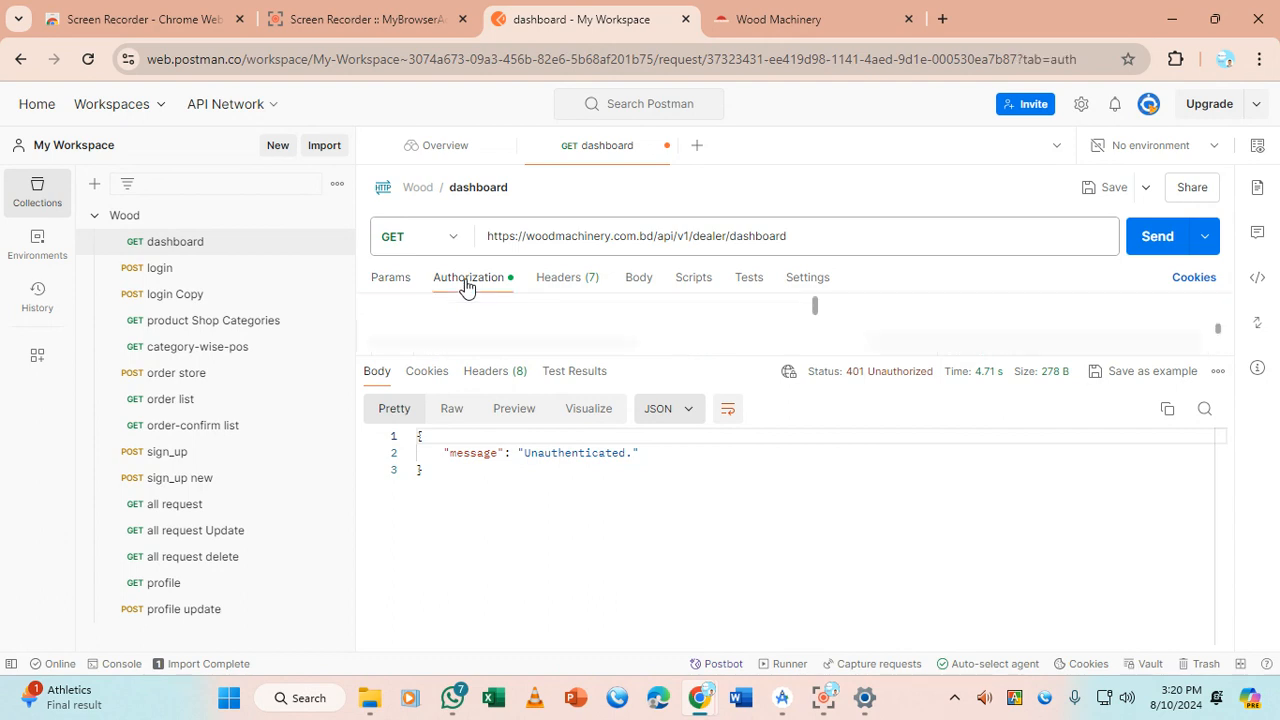
pyautogui.moveTo(785, 357); pyautogui.dragTo(746, 445)
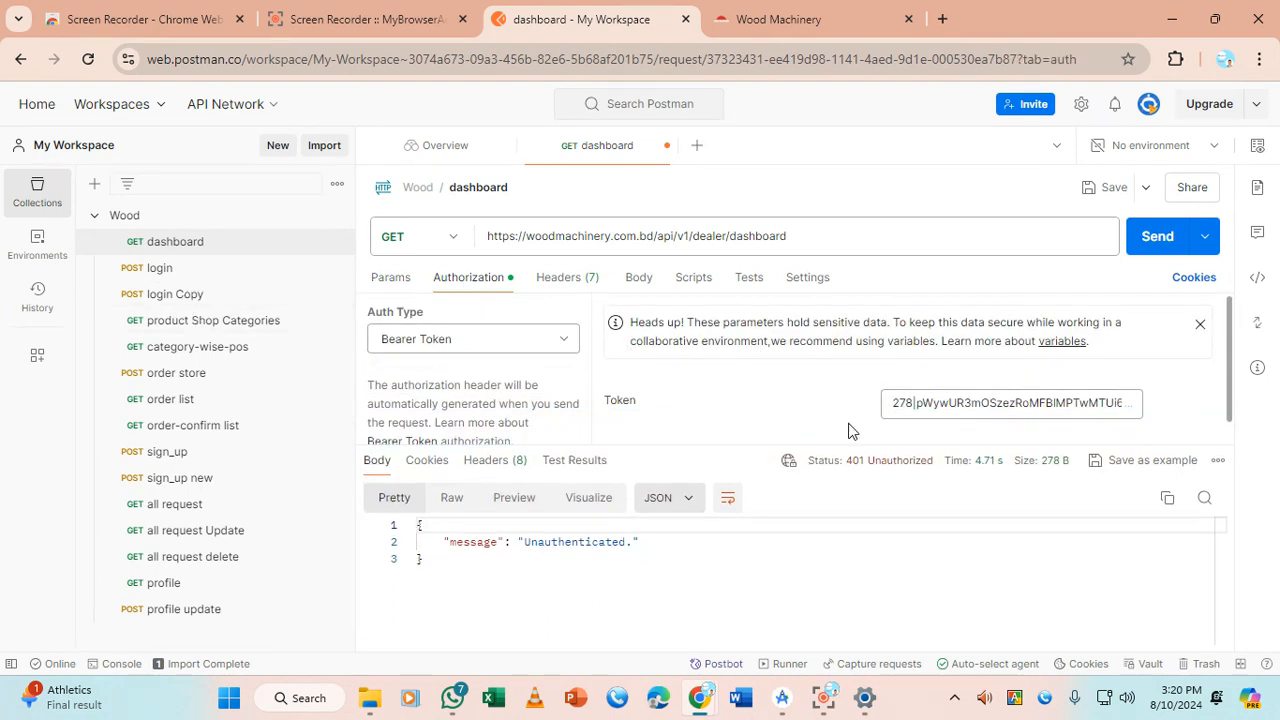
pyautogui.doubleClick(947, 402)
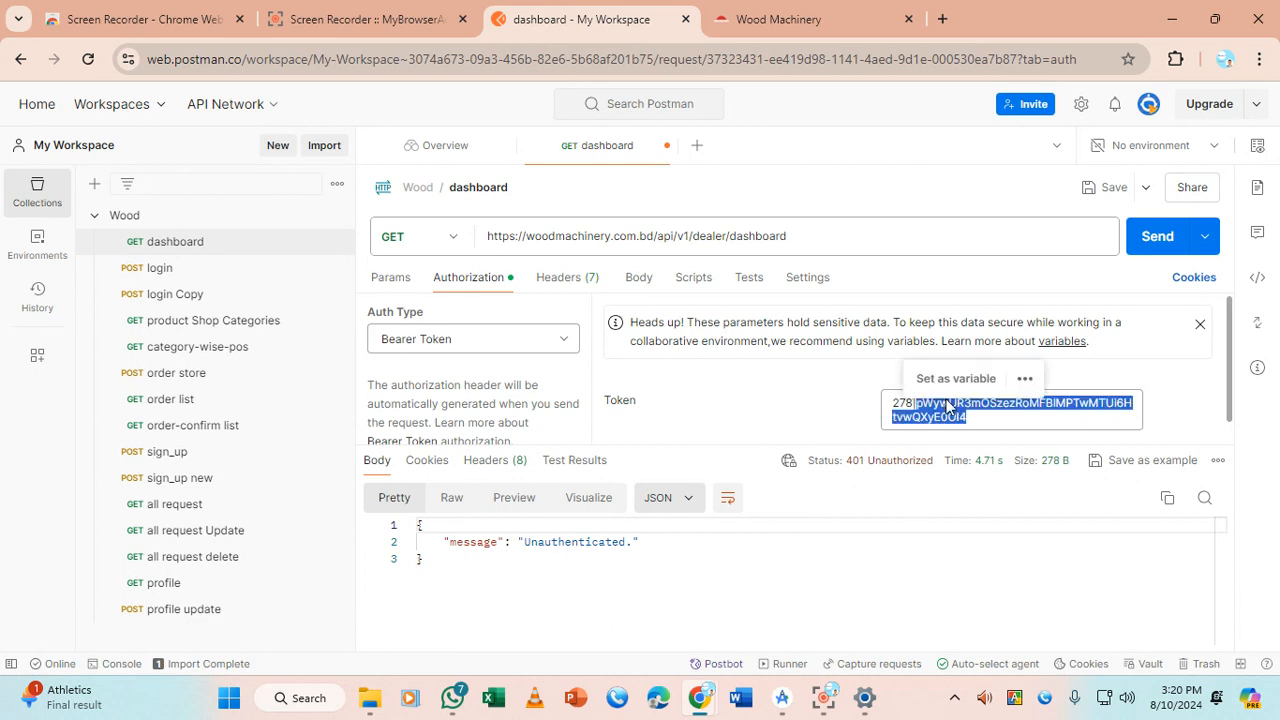
pyautogui.tripleClick(945, 406)
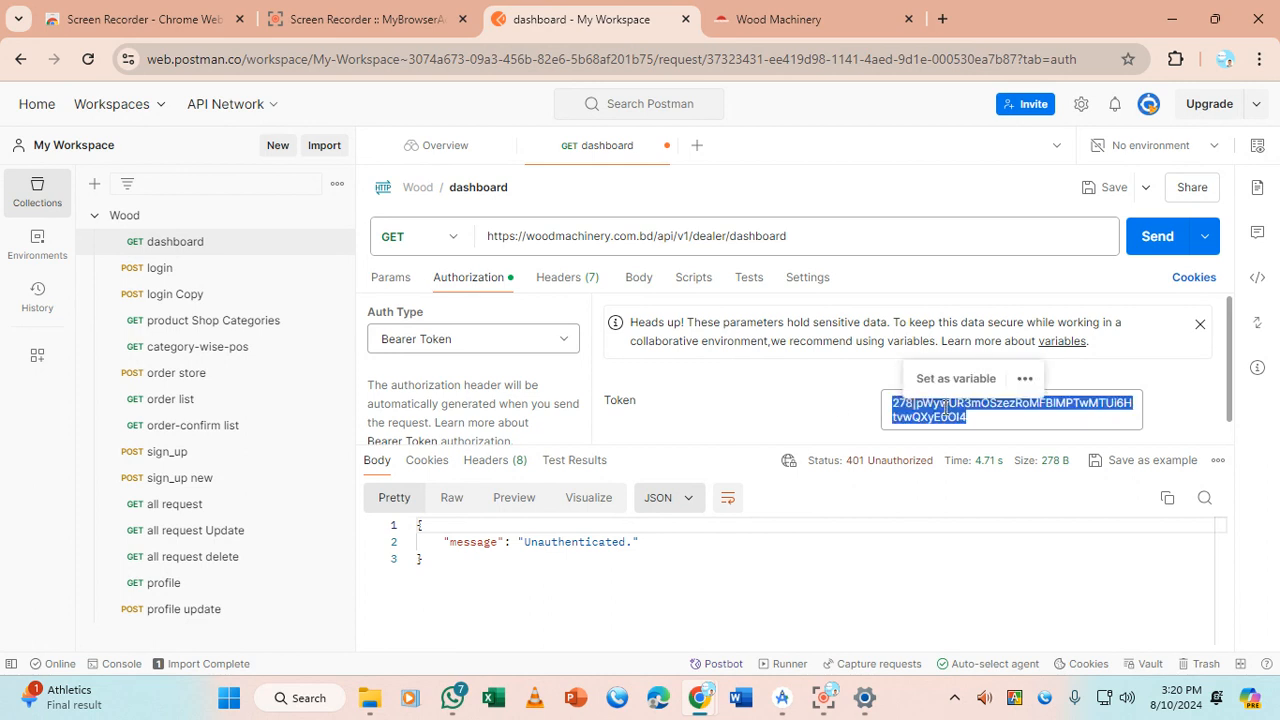
# Open the login request and select the local IP and port in its URL
pyautogui.click(180, 271)
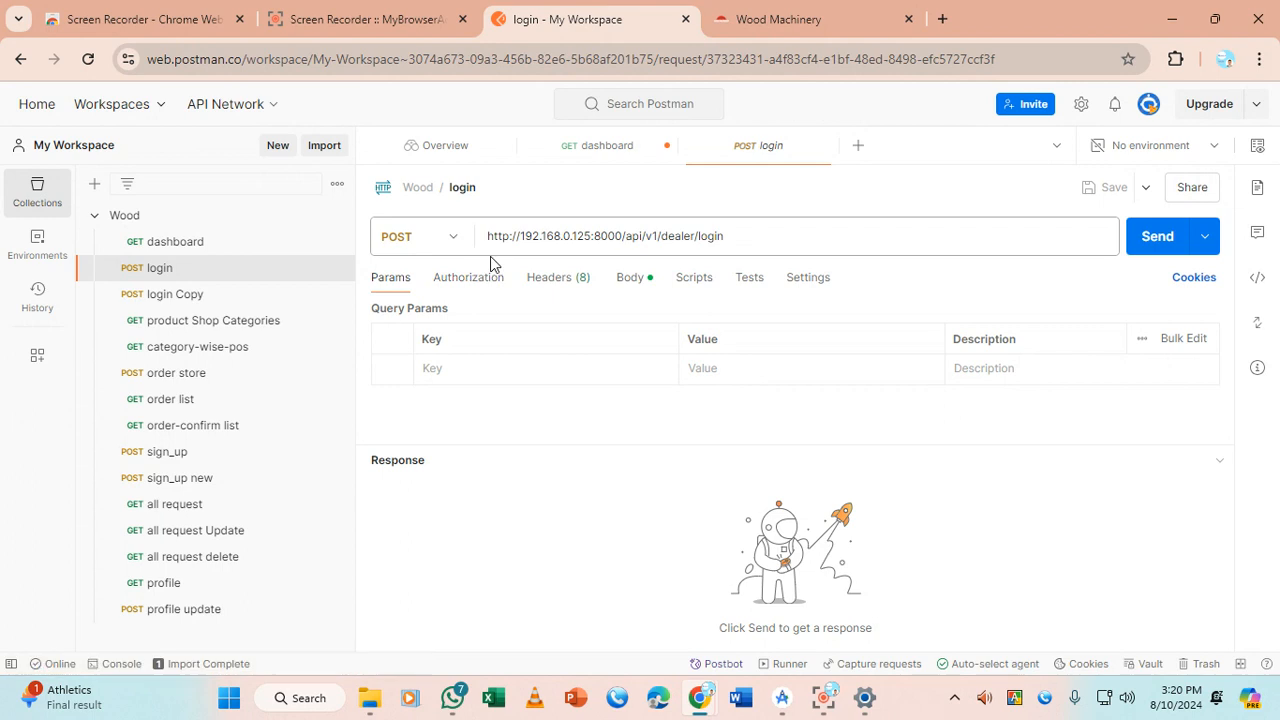
pyautogui.click(526, 236)
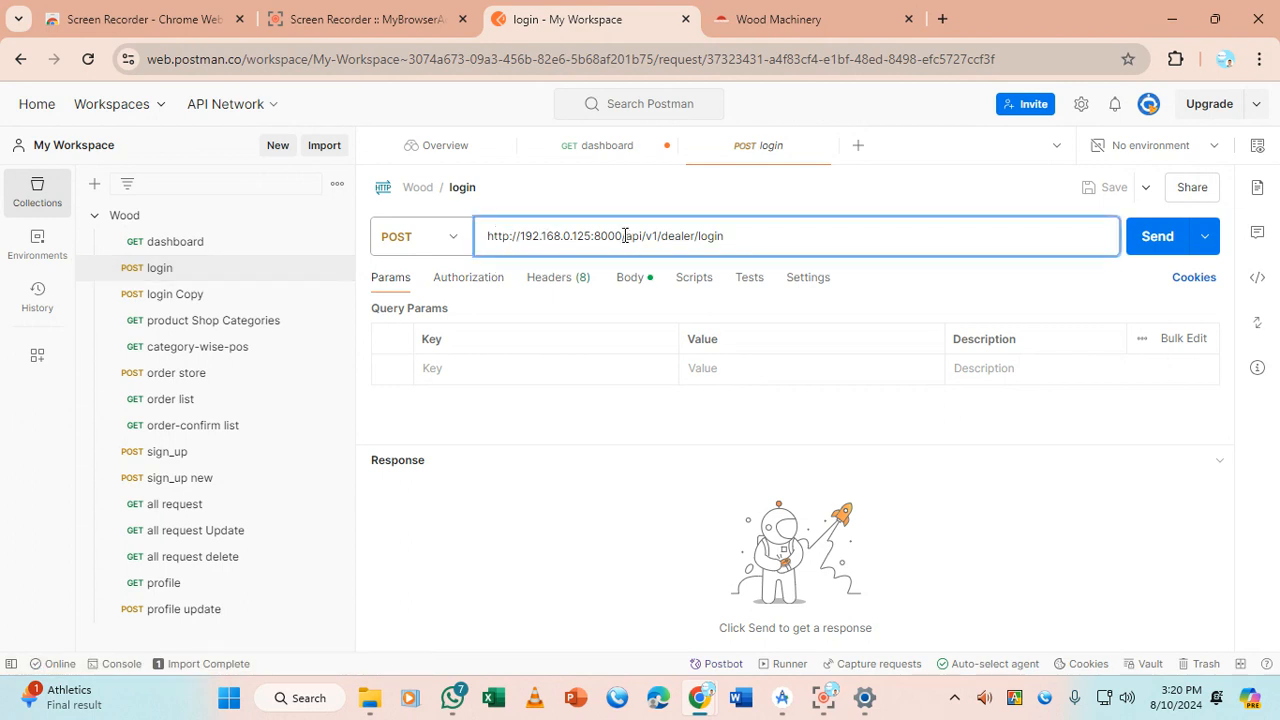
pyautogui.moveTo(622, 233); pyautogui.dragTo(474, 236)
pyautogui.write('https://woodmachinery.com.bd/')
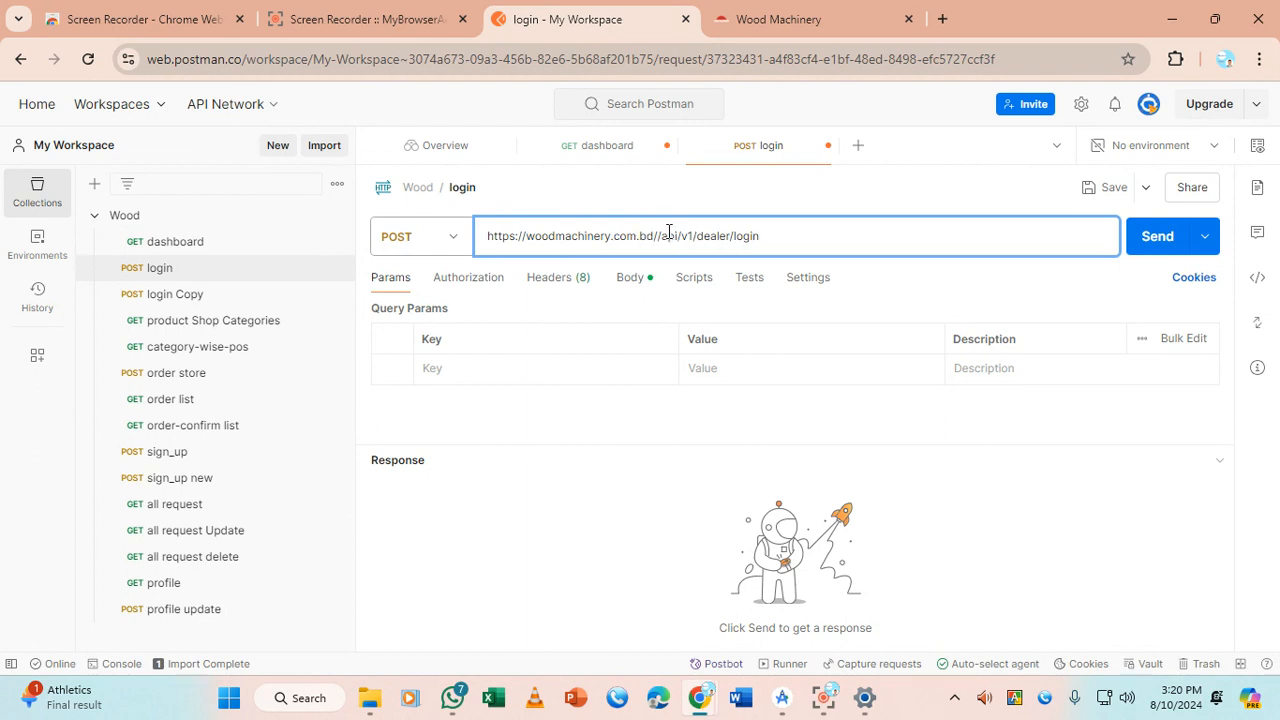
pyautogui.press('BackSpace')
pyautogui.hotkey('ctrl', 'Return')
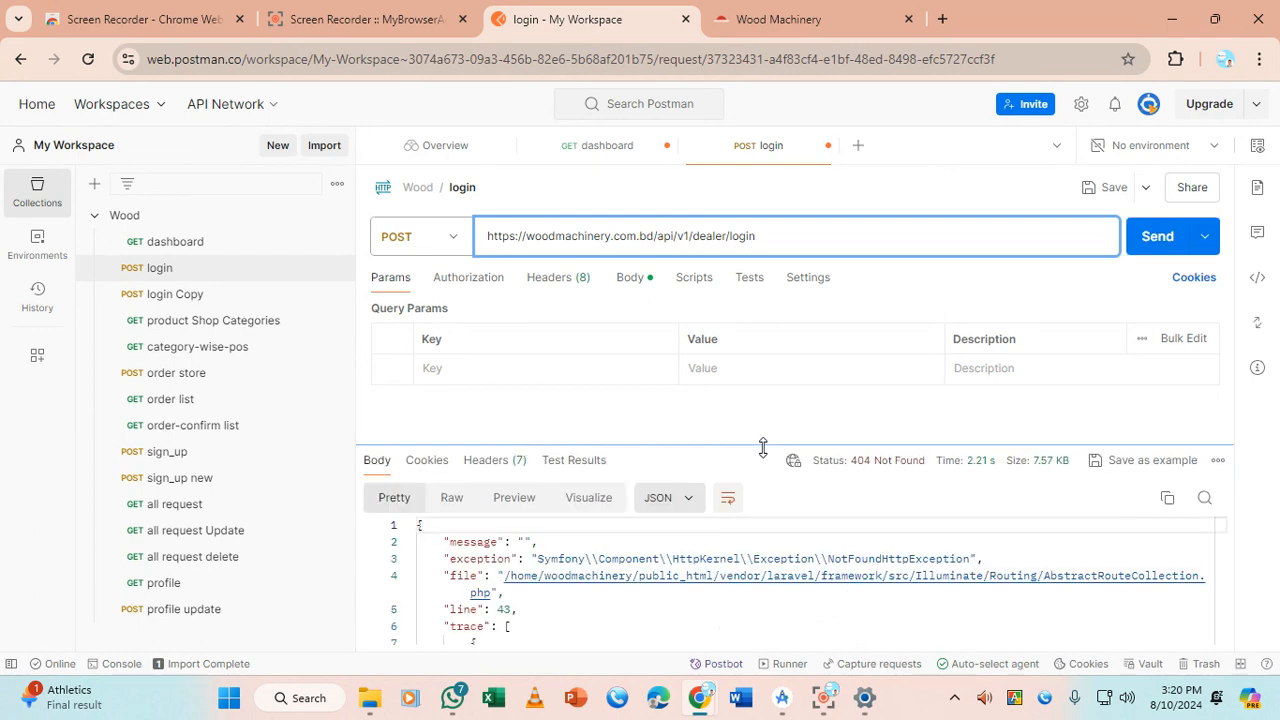
pyautogui.moveTo(763, 447); pyautogui.dragTo(765, 395)
pyautogui.click(787, 233)
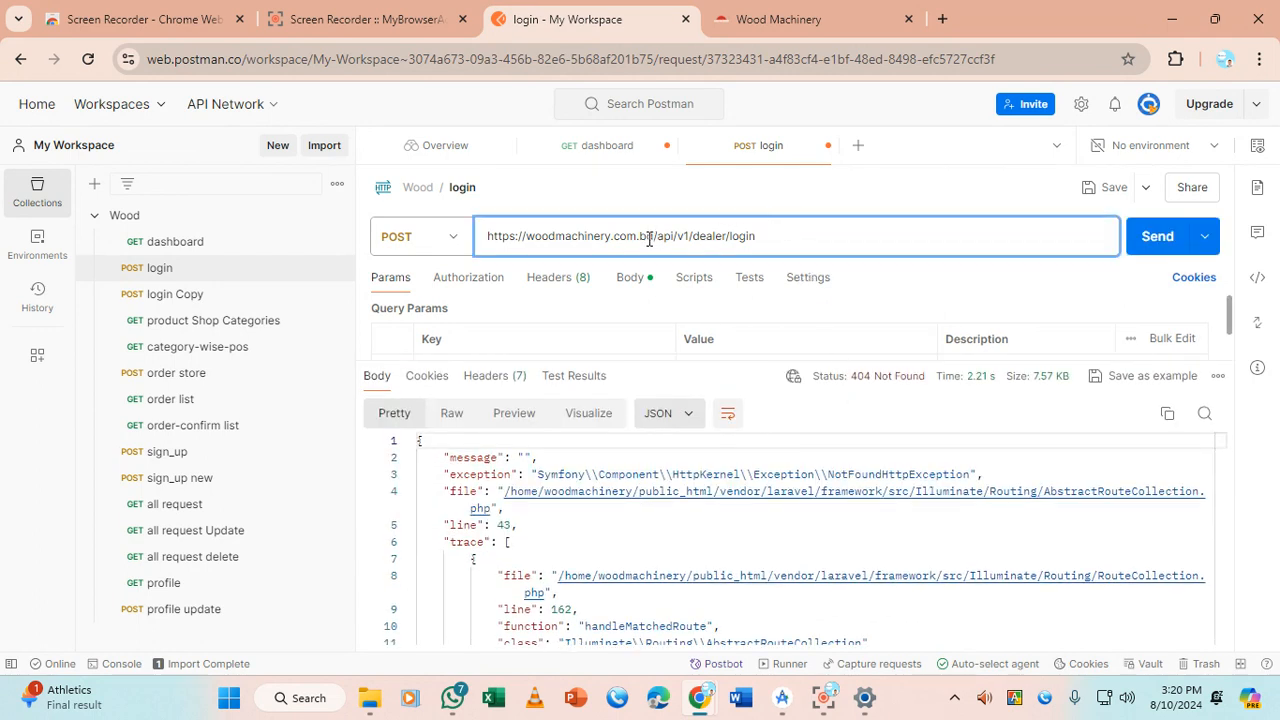
pyautogui.click(1157, 236)
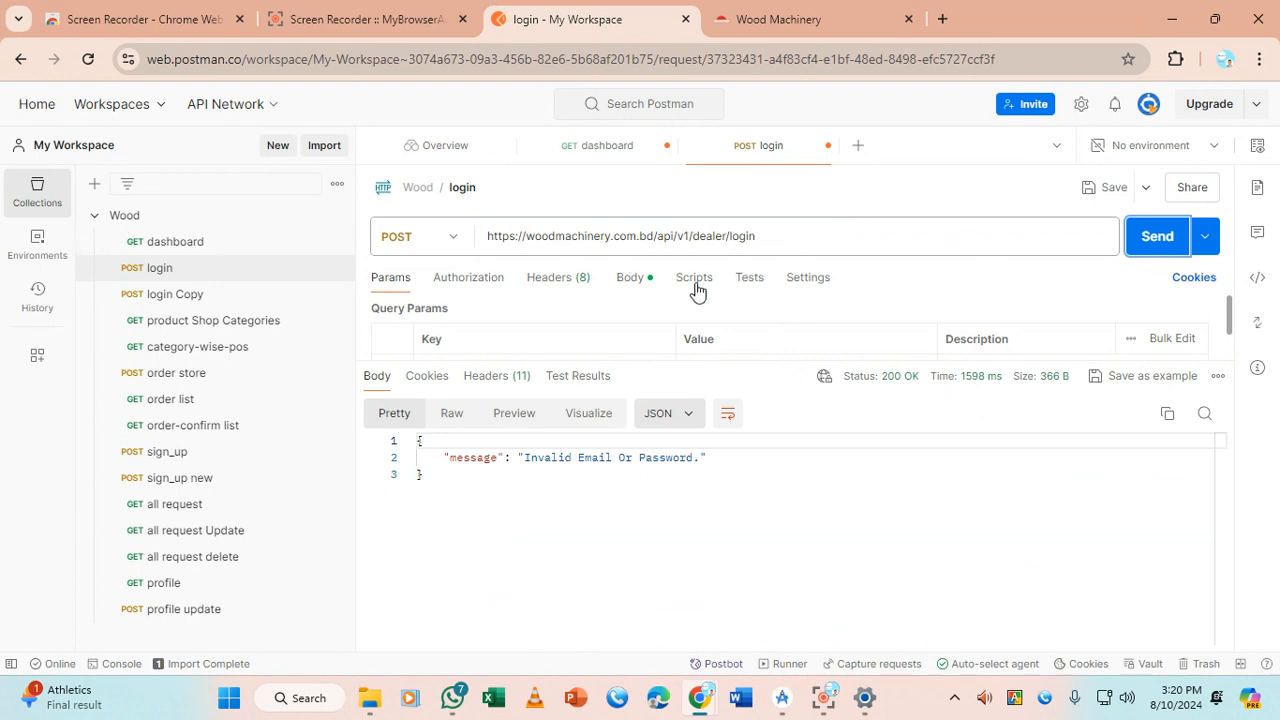
pyautogui.click(632, 277)
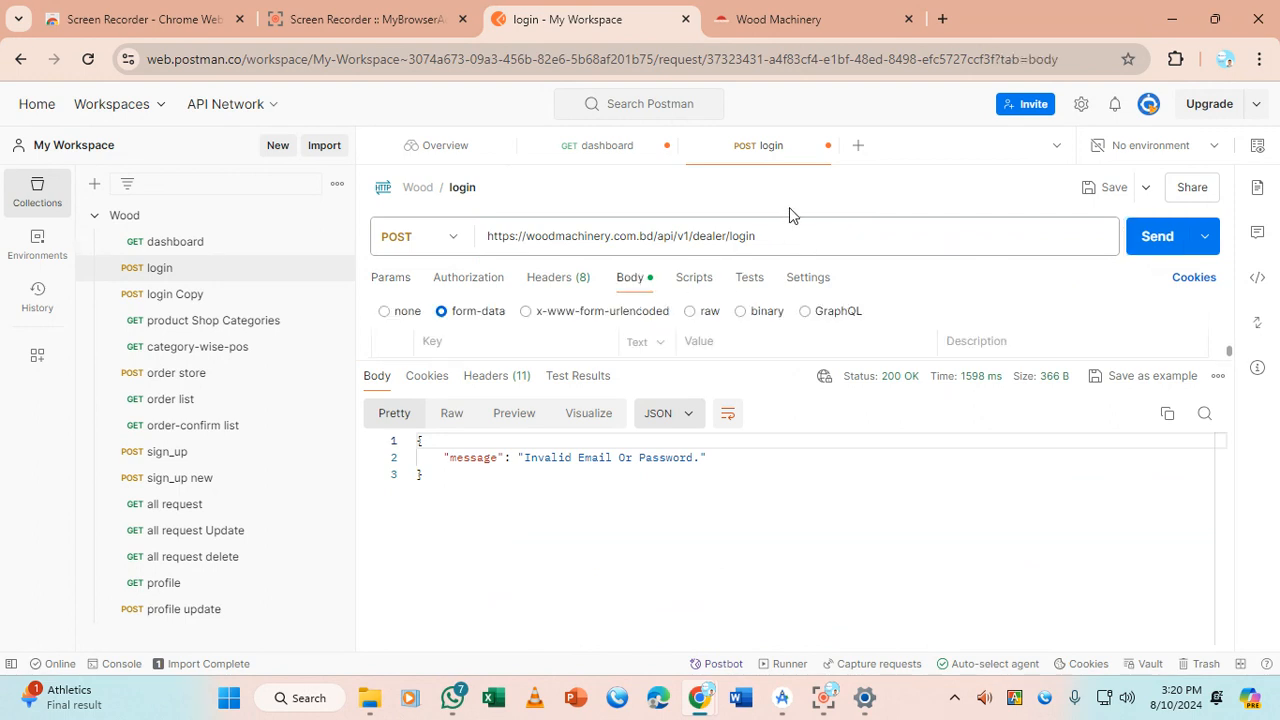
# Swap the login body email's user part for another dealer's and resend, getting a successful login
pyautogui.moveTo(748, 363); pyautogui.dragTo(729, 486)
pyautogui.doubleClick(725, 376)
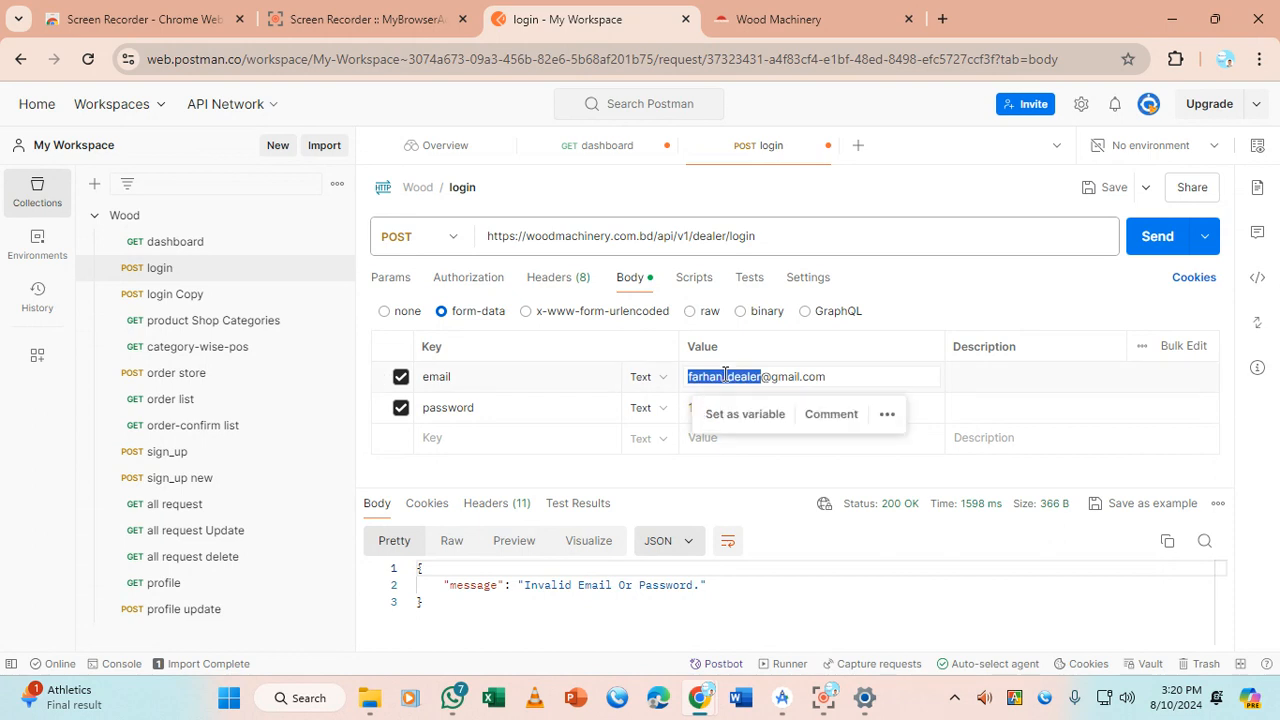
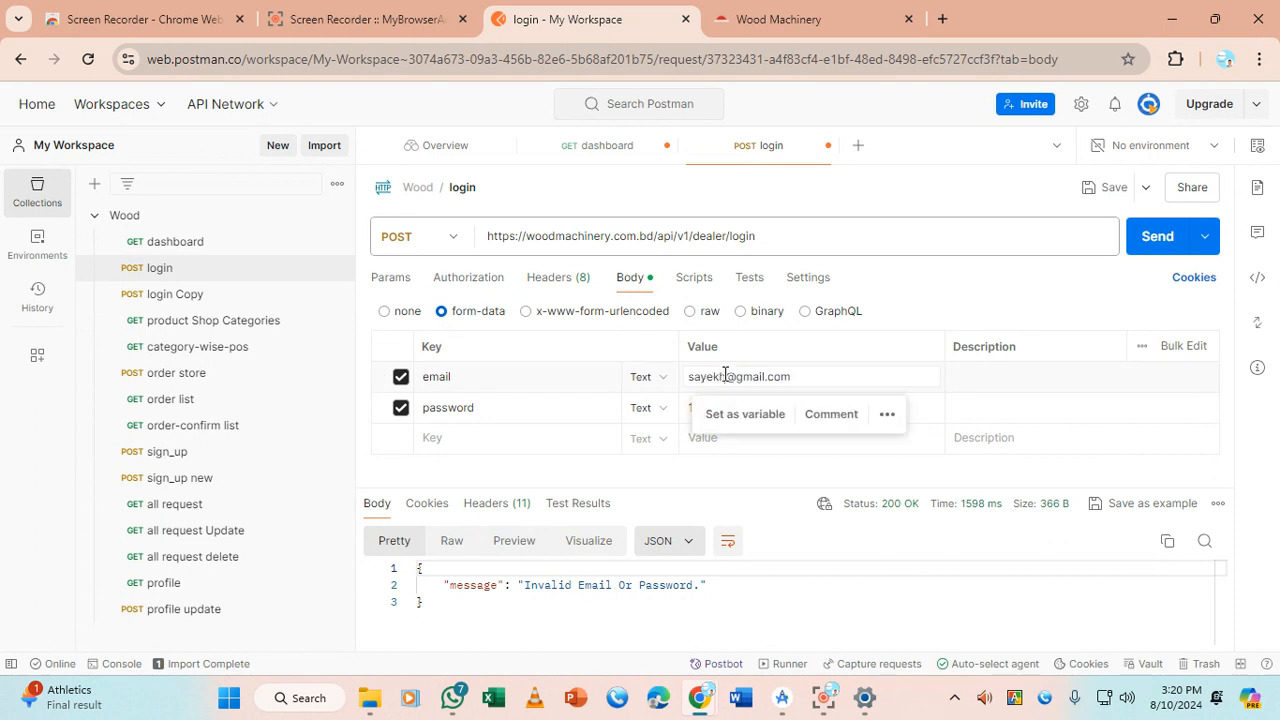
pyautogui.click(1157, 238)
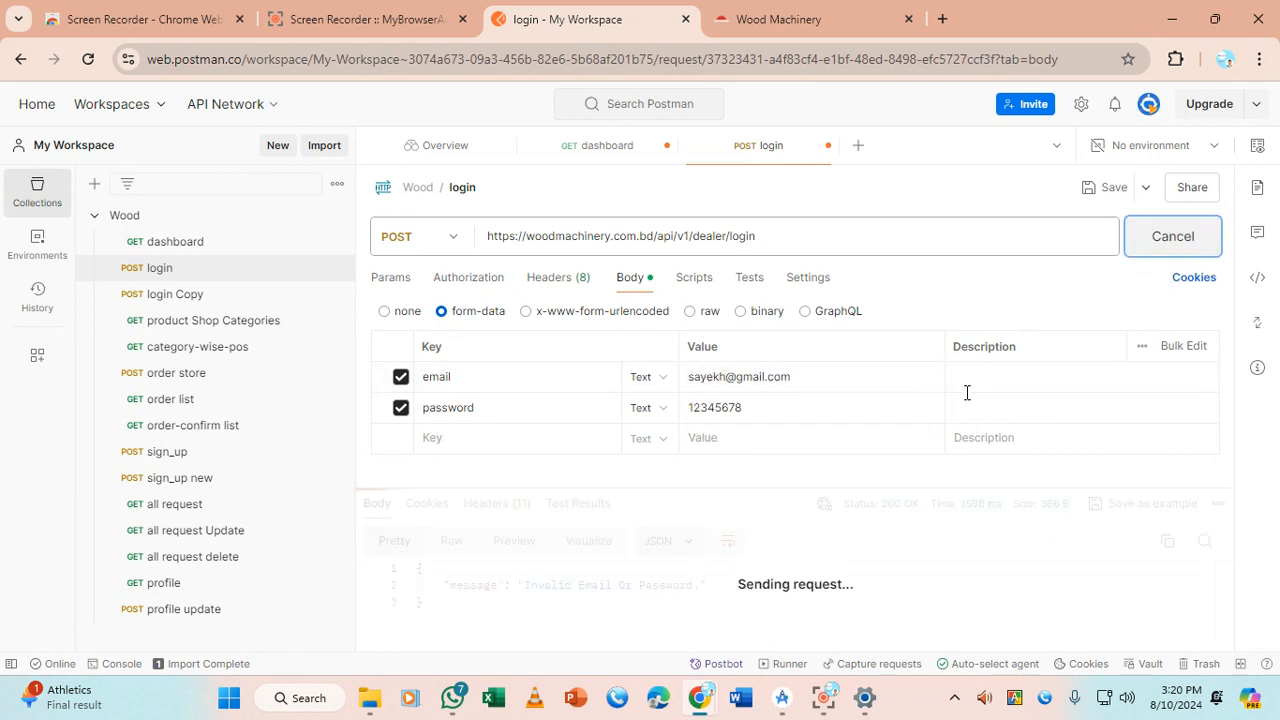
pyautogui.moveTo(720, 489); pyautogui.dragTo(732, 458)
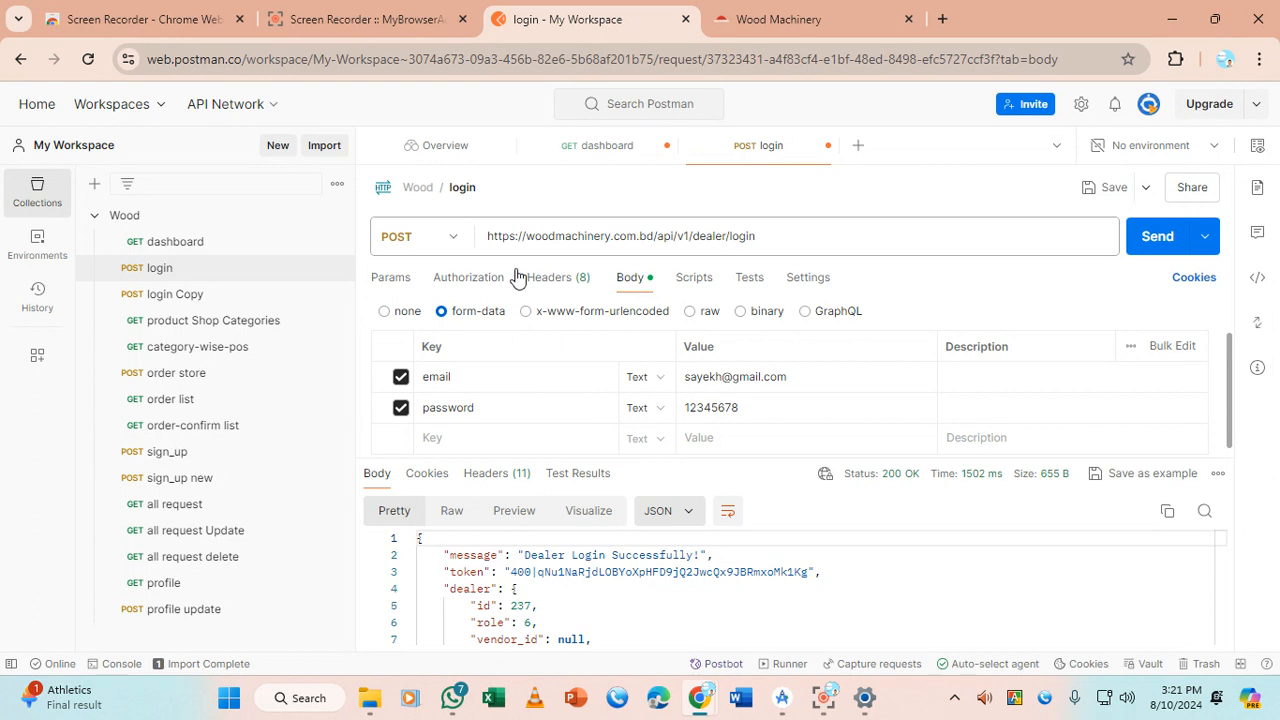
# Review the login response's dealer details: role, name, username, phone, email and profile image path
pyautogui.click(428, 226)
pyautogui.click(599, 243)
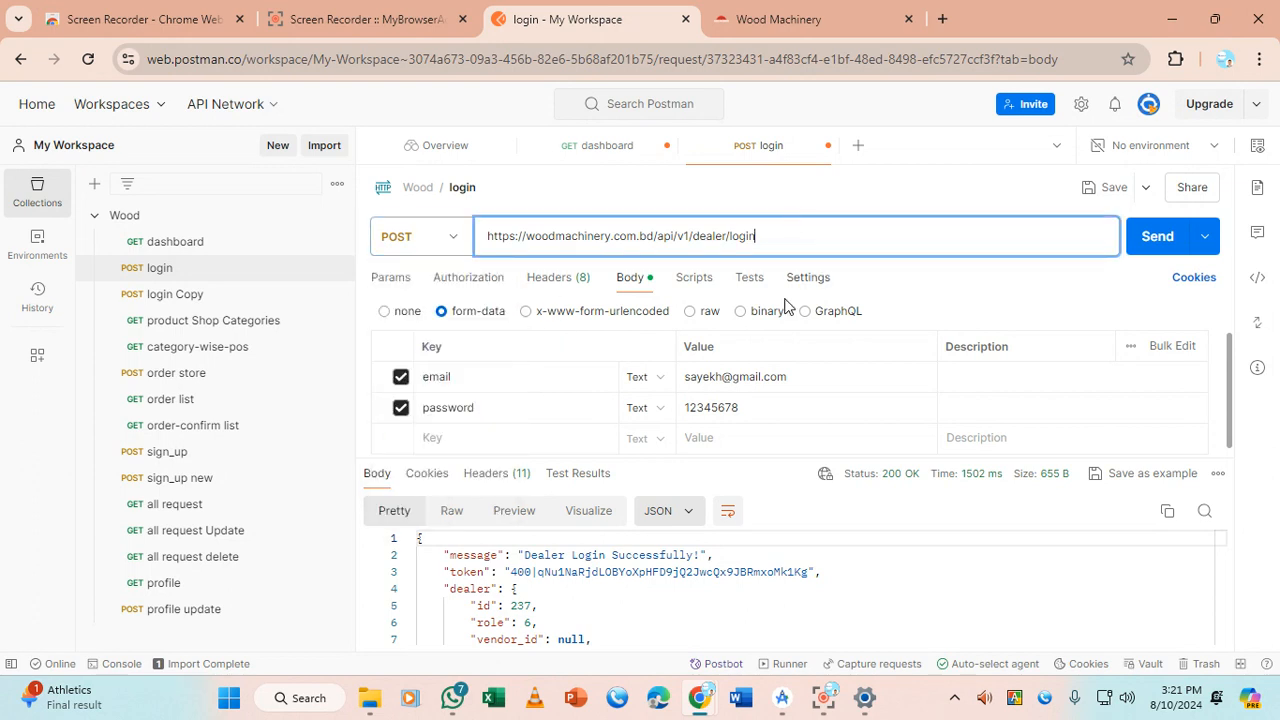
pyautogui.moveTo(718, 459); pyautogui.dragTo(731, 297)
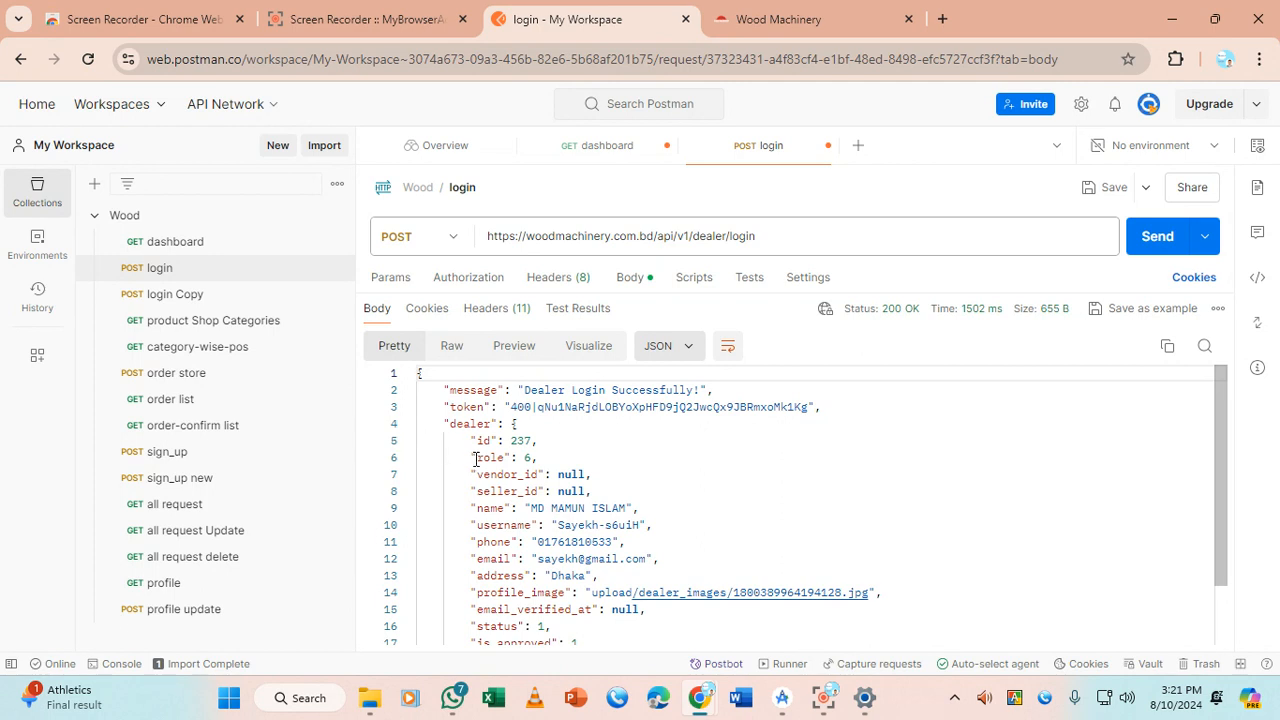
pyautogui.moveTo(471, 458); pyautogui.dragTo(544, 459)
pyautogui.click(545, 475)
pyautogui.scroll(-1, 549, 484)
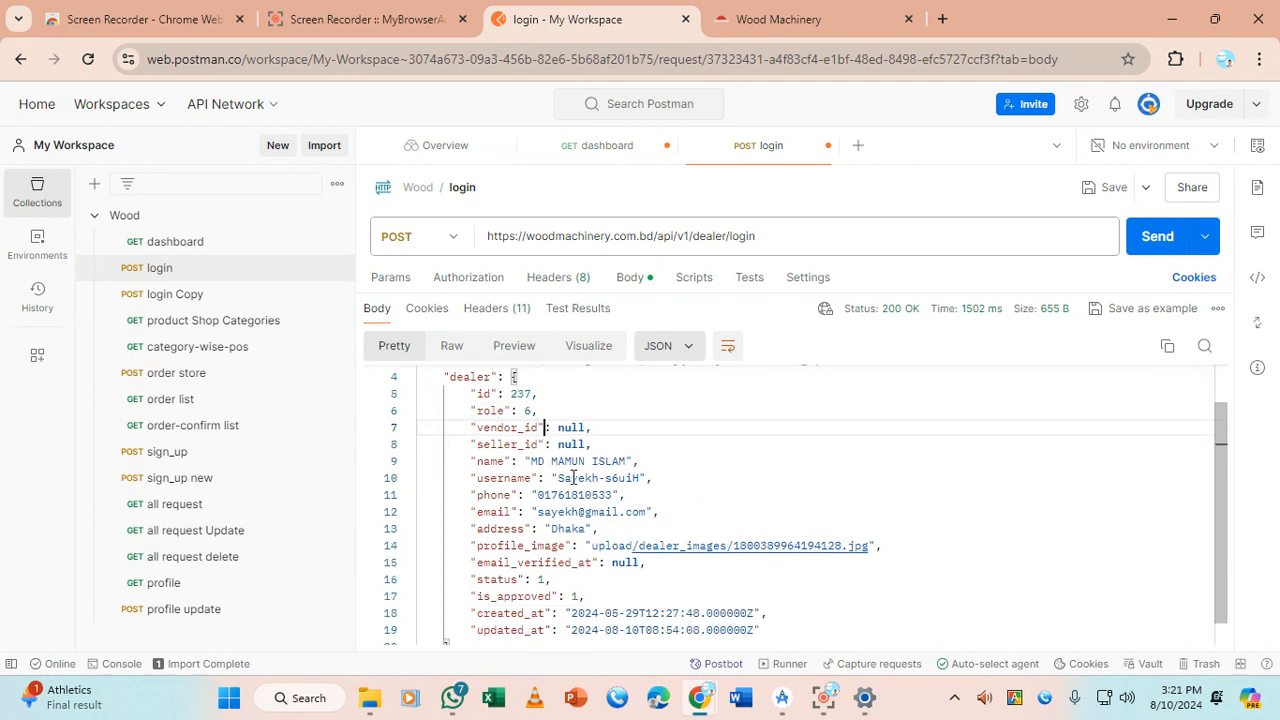
pyautogui.moveTo(531, 461); pyautogui.dragTo(629, 459)
pyautogui.moveTo(557, 478); pyautogui.dragTo(614, 495)
pyautogui.click(525, 512)
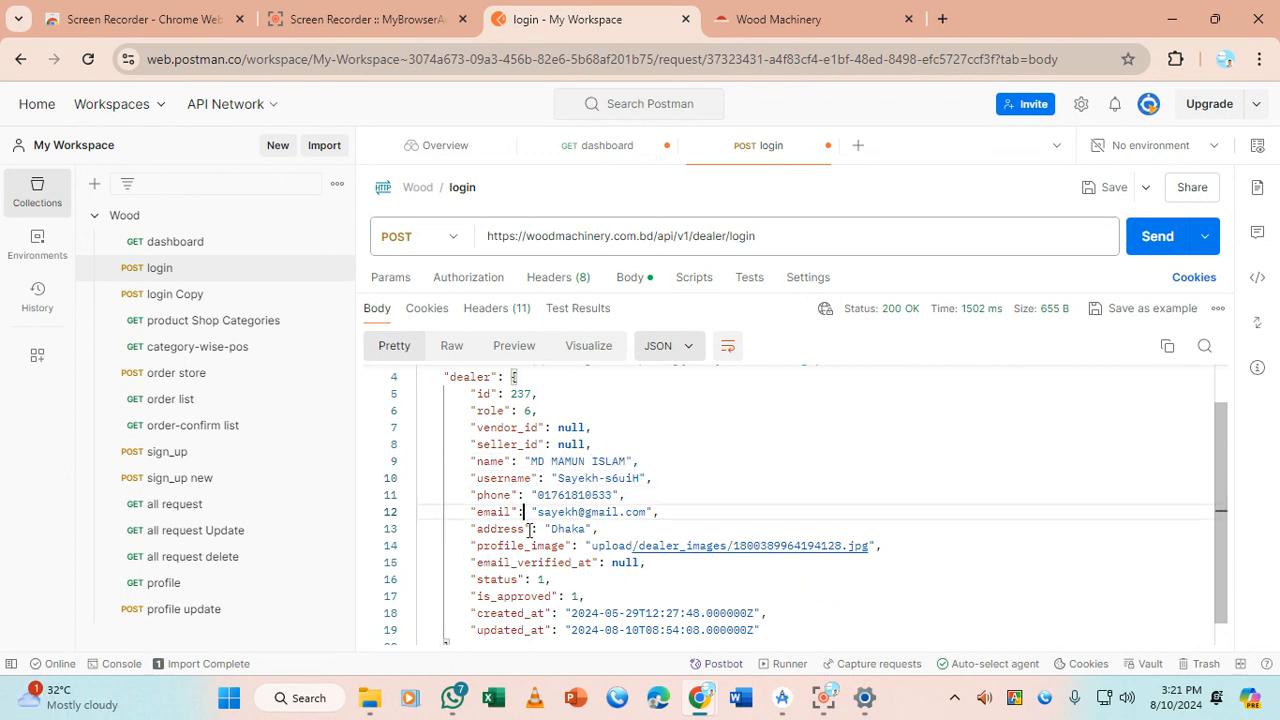
pyautogui.click(530, 545)
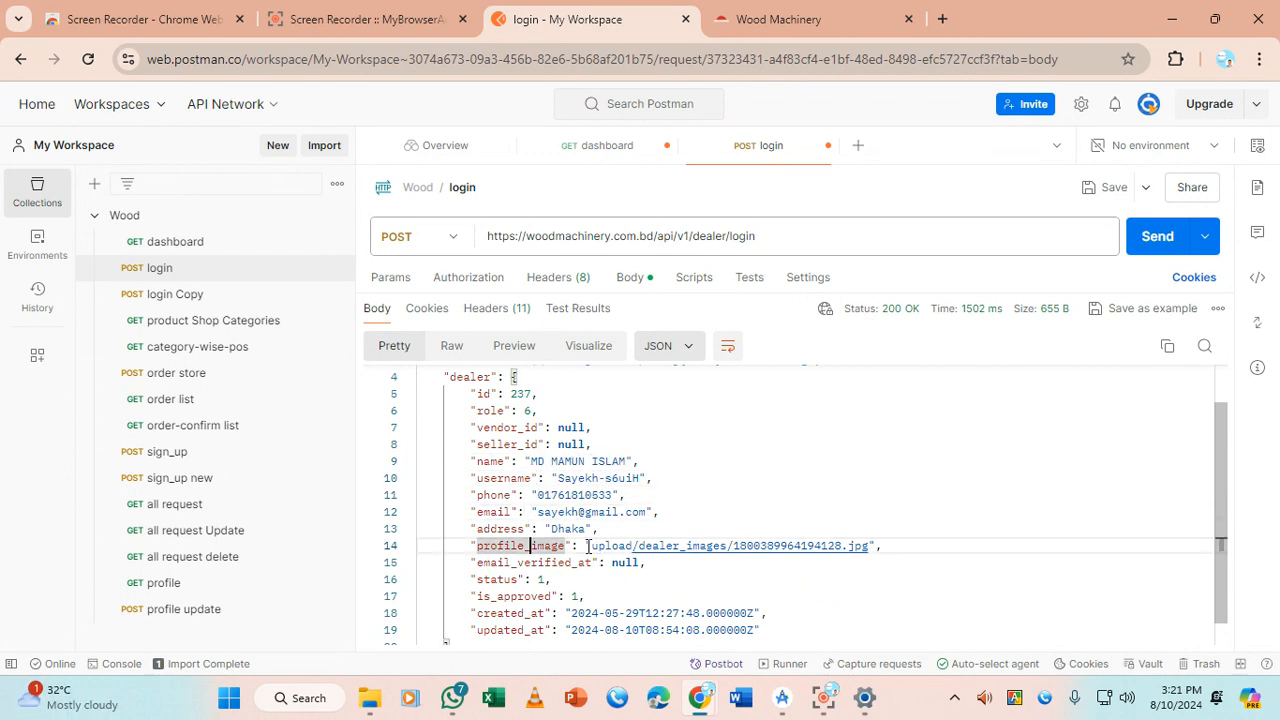
pyautogui.moveTo(594, 546); pyautogui.dragTo(876, 547)
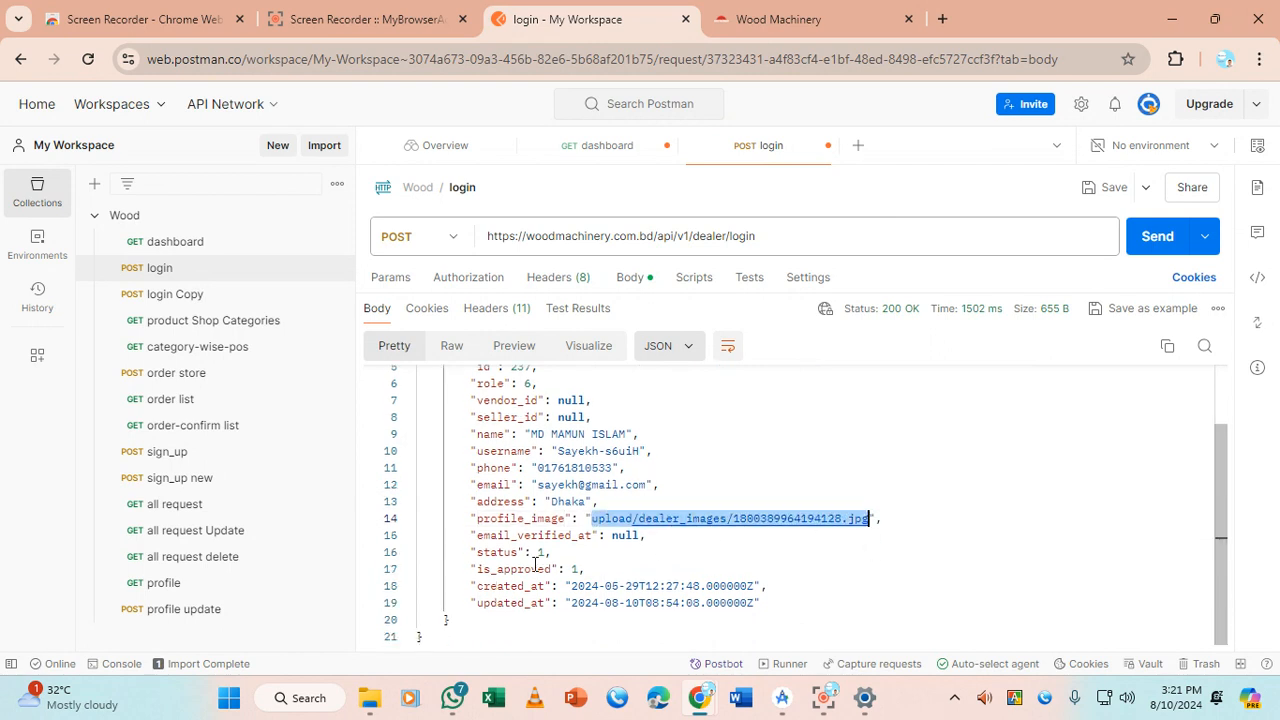
pyautogui.scroll(2, 551, 610)
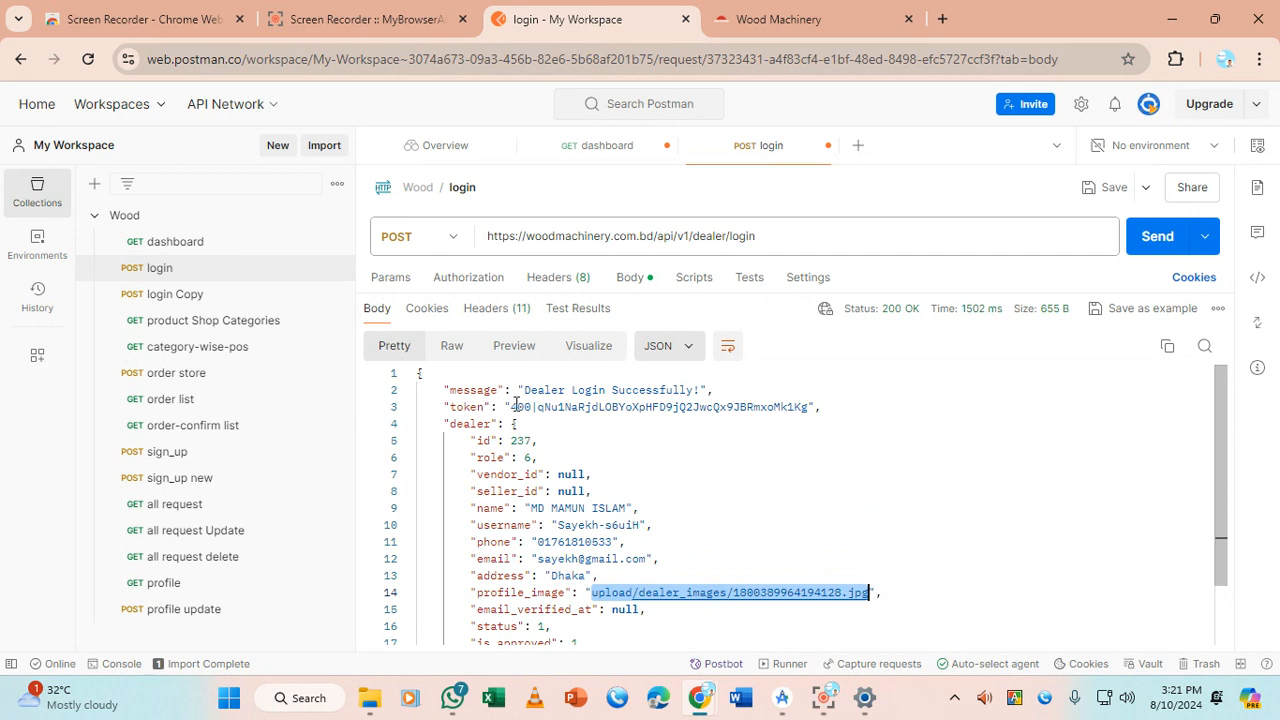
pyautogui.moveTo(443, 443); pyautogui.dragTo(538, 661)
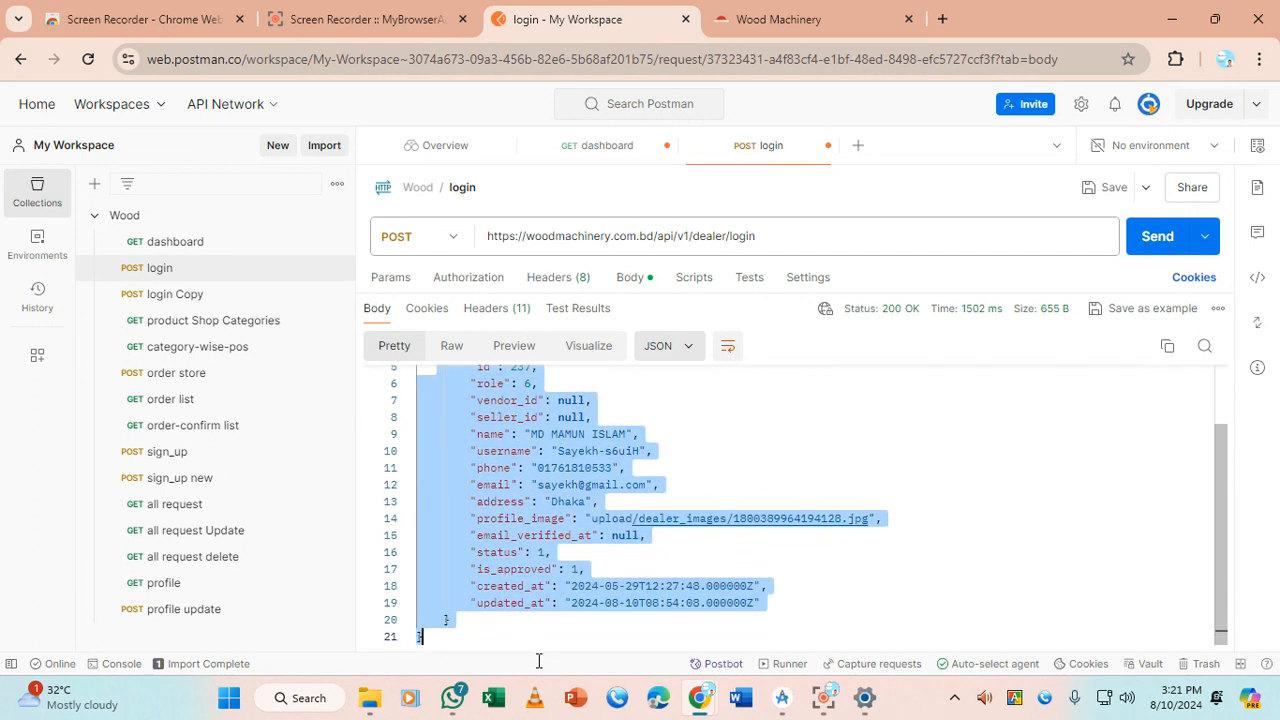
pyautogui.click(551, 632)
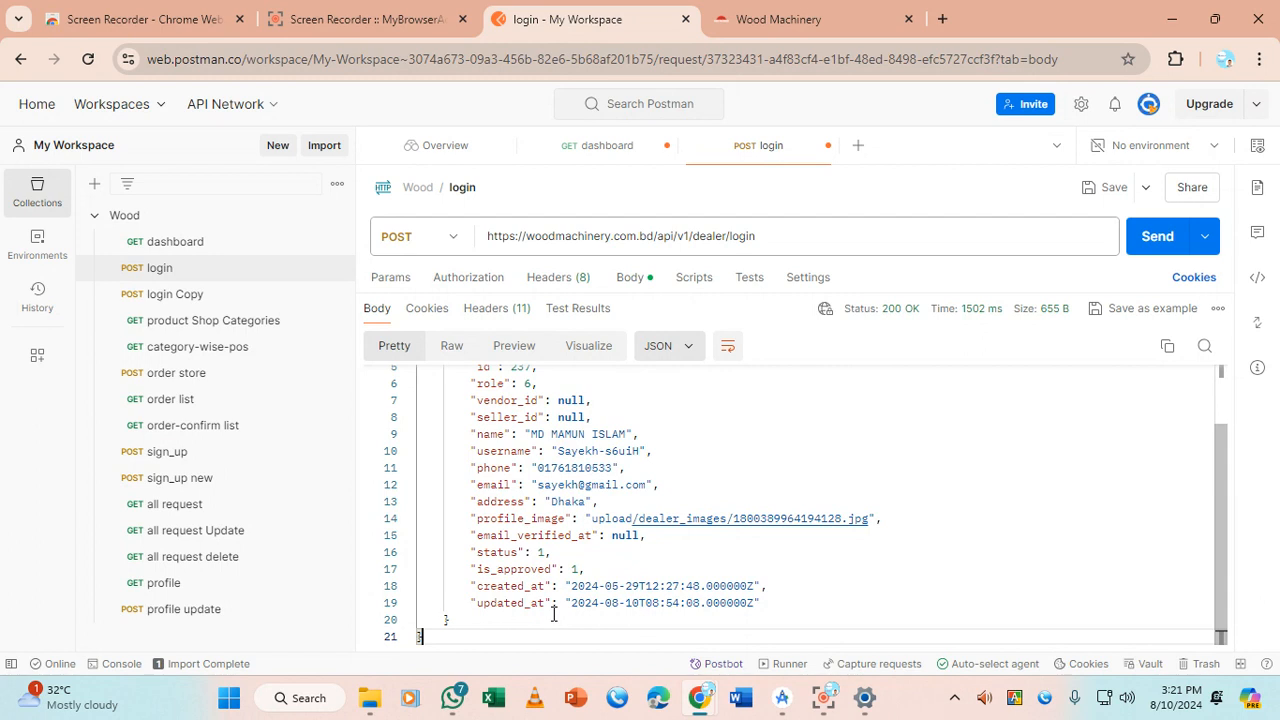
# Select the bearer token string on line 3 of the login response to copy it
pyautogui.scroll(2, 521, 475)
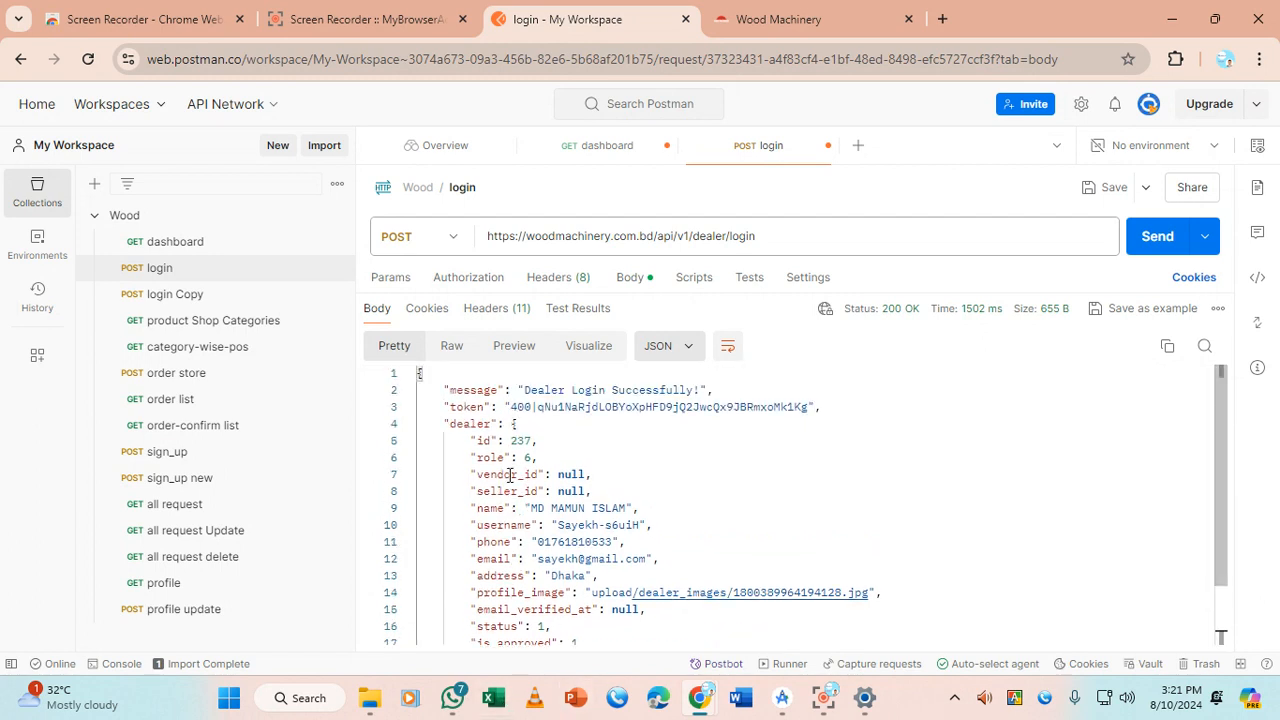
pyautogui.moveTo(510, 481); pyautogui.dragTo(511, 508)
pyautogui.doubleClick(509, 406)
pyautogui.moveTo(510, 406); pyautogui.dragTo(808, 406)
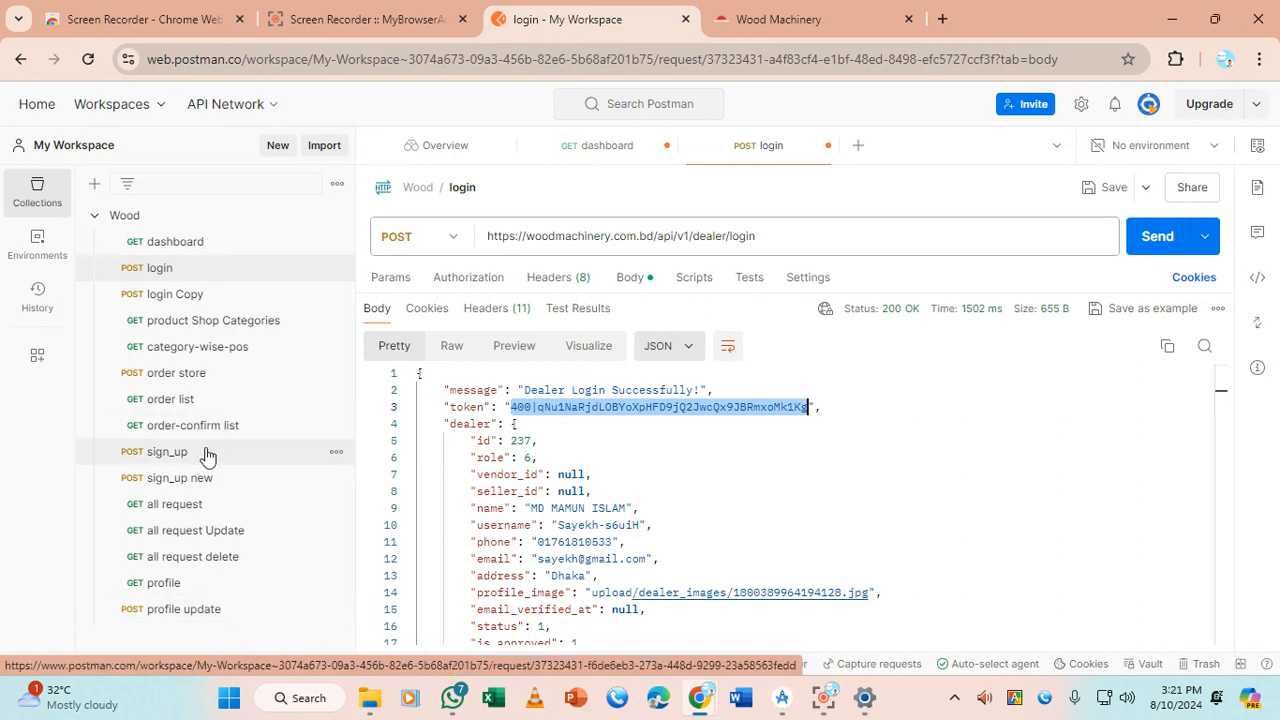
# Replace the dashboard request's Bearer Token with the new login token and resend it
pyautogui.click(205, 241)
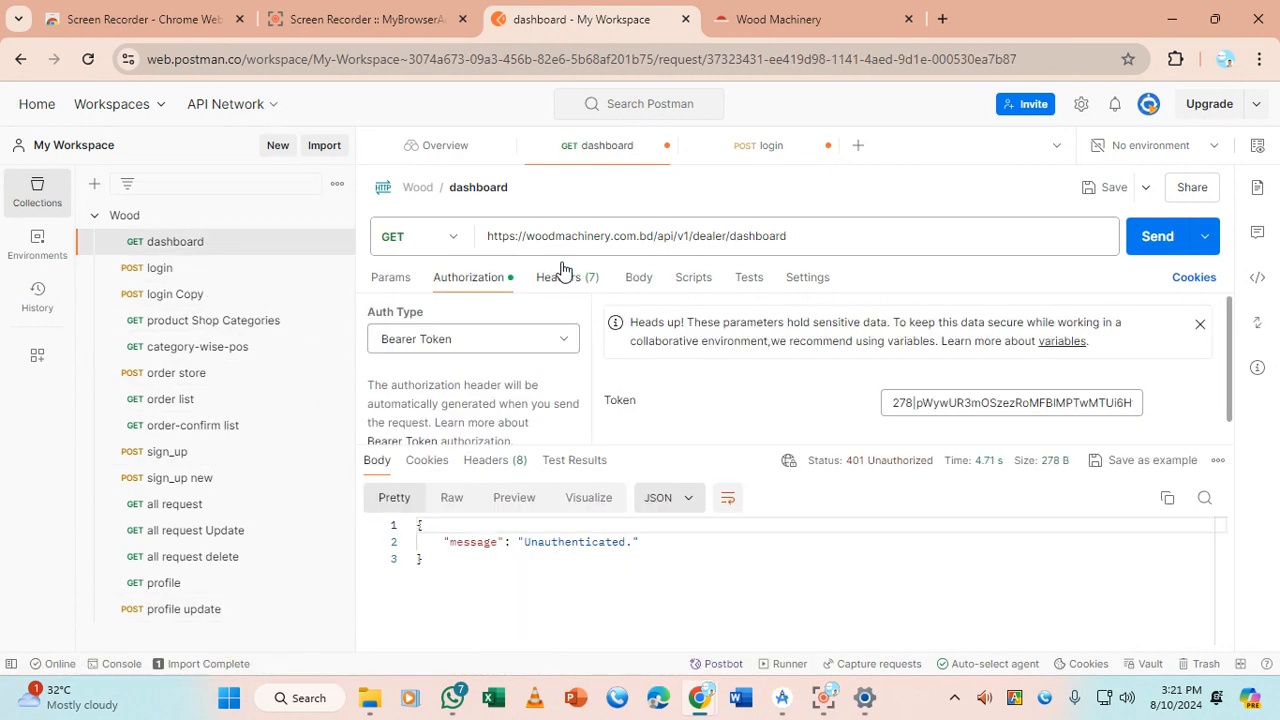
pyautogui.tripleClick(913, 401)
pyautogui.hotkey('ctrl', 'v')
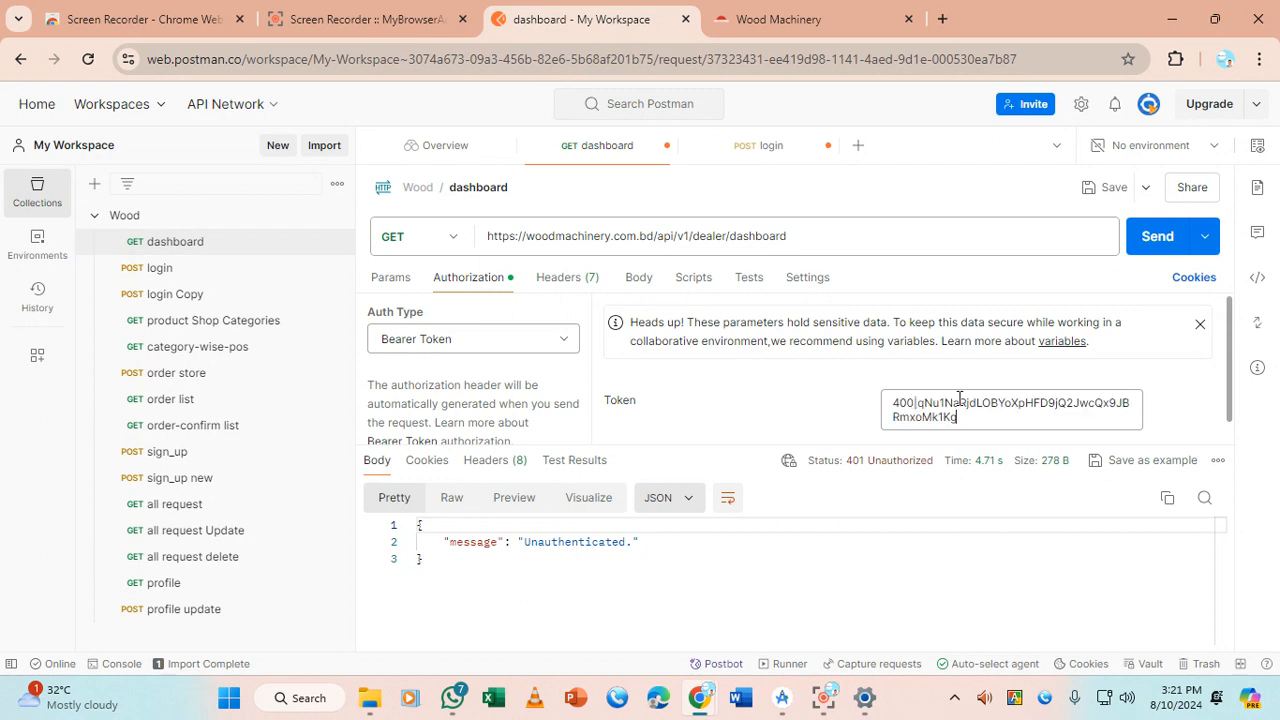
pyautogui.click(1157, 238)
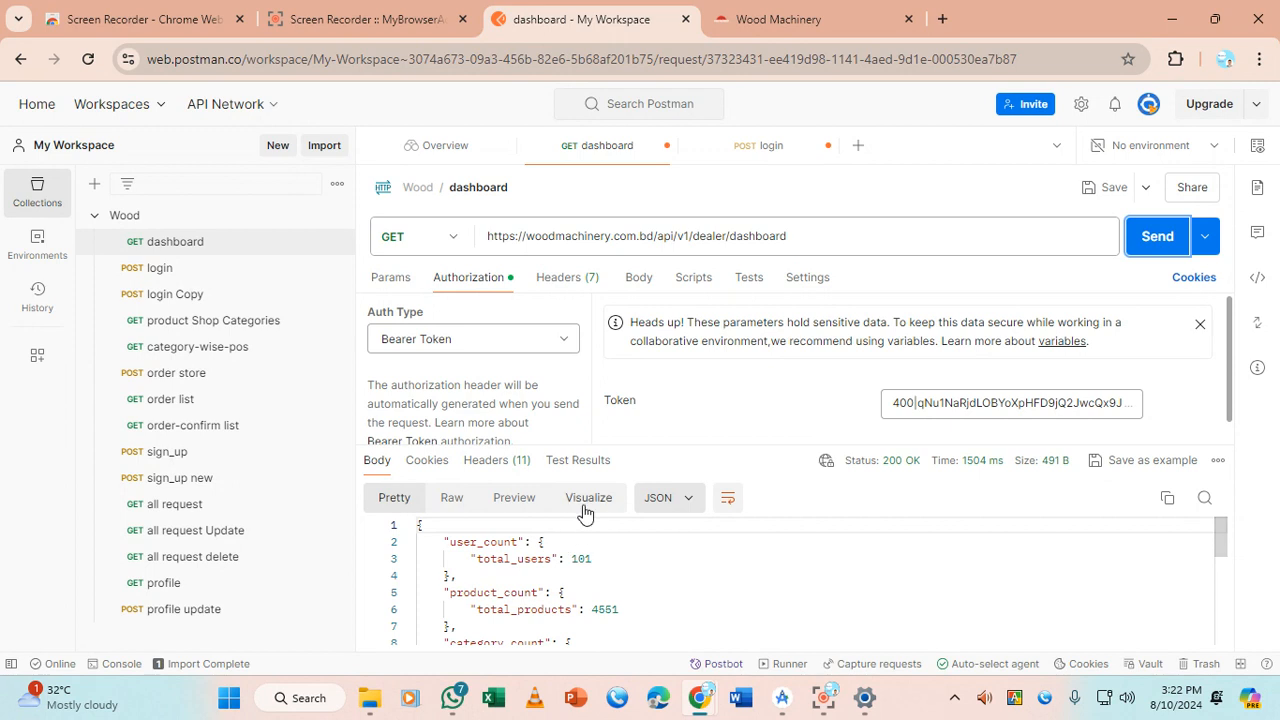
pyautogui.moveTo(629, 448); pyautogui.dragTo(610, 296)
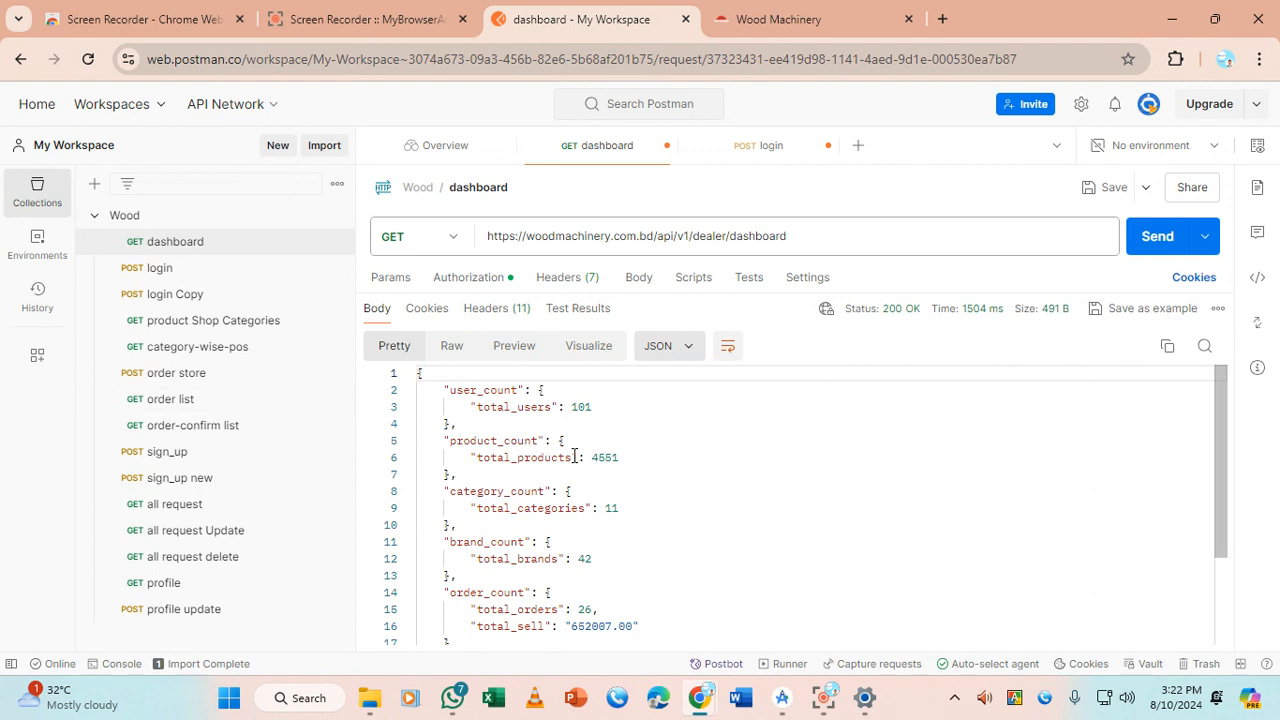
pyautogui.moveTo(591, 457); pyautogui.dragTo(620, 455)
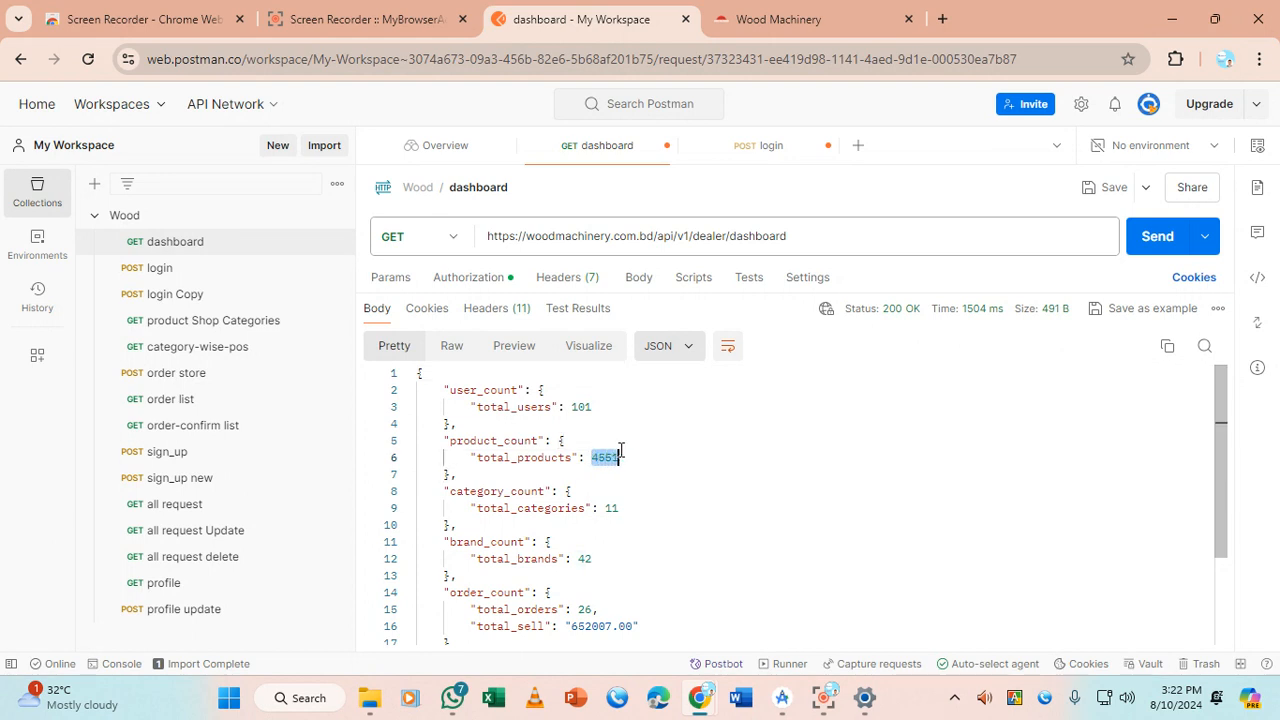
pyautogui.doubleClick(577, 406)
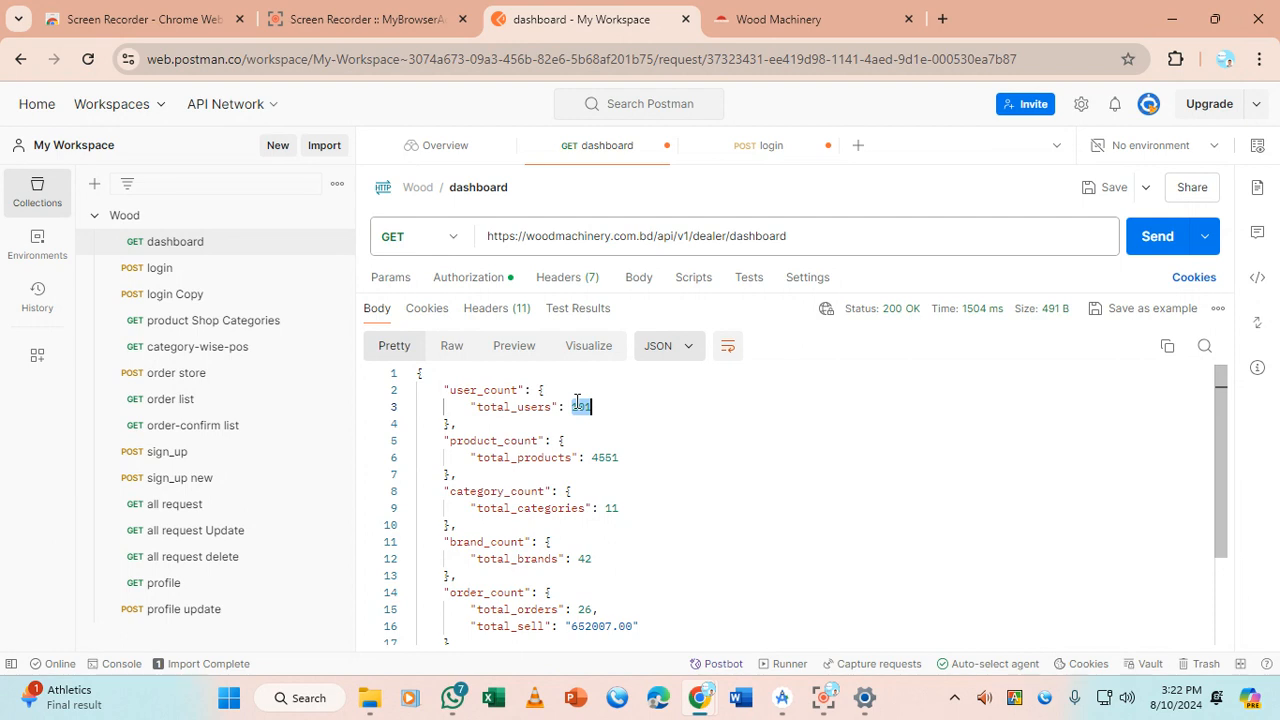
pyautogui.scroll(-1, 645, 570)
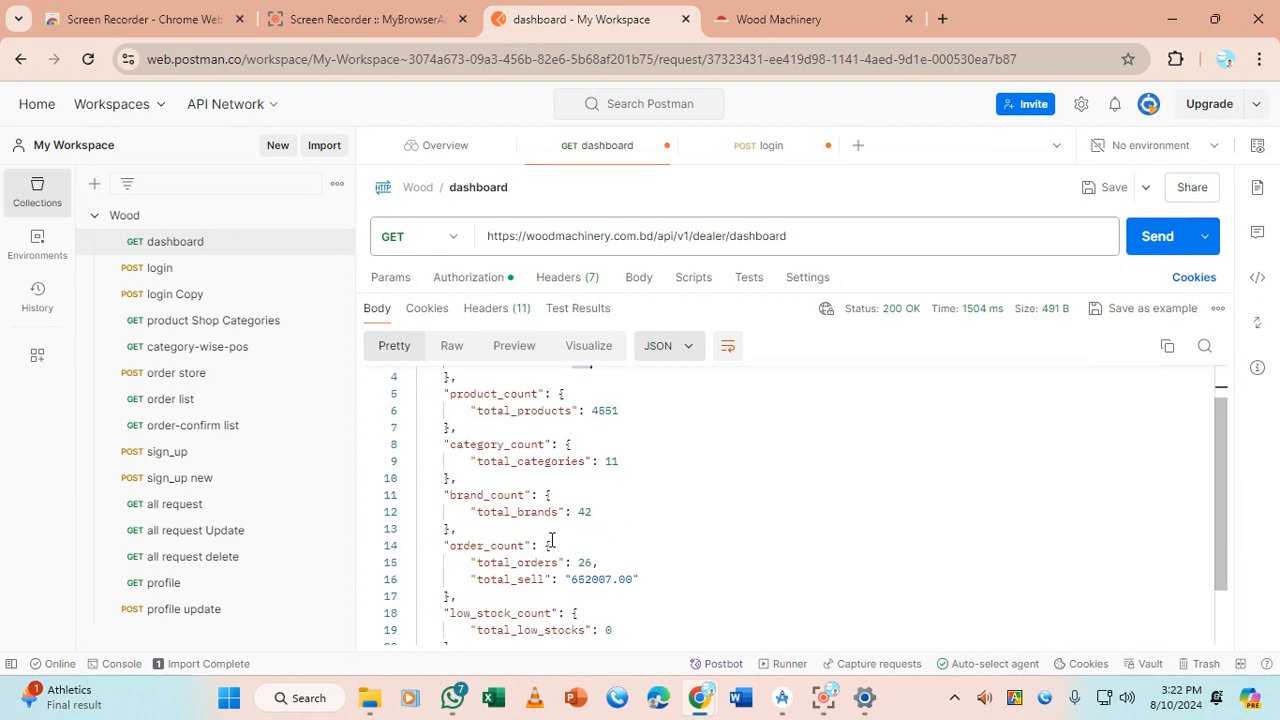
pyautogui.scroll(-2, 633, 577)
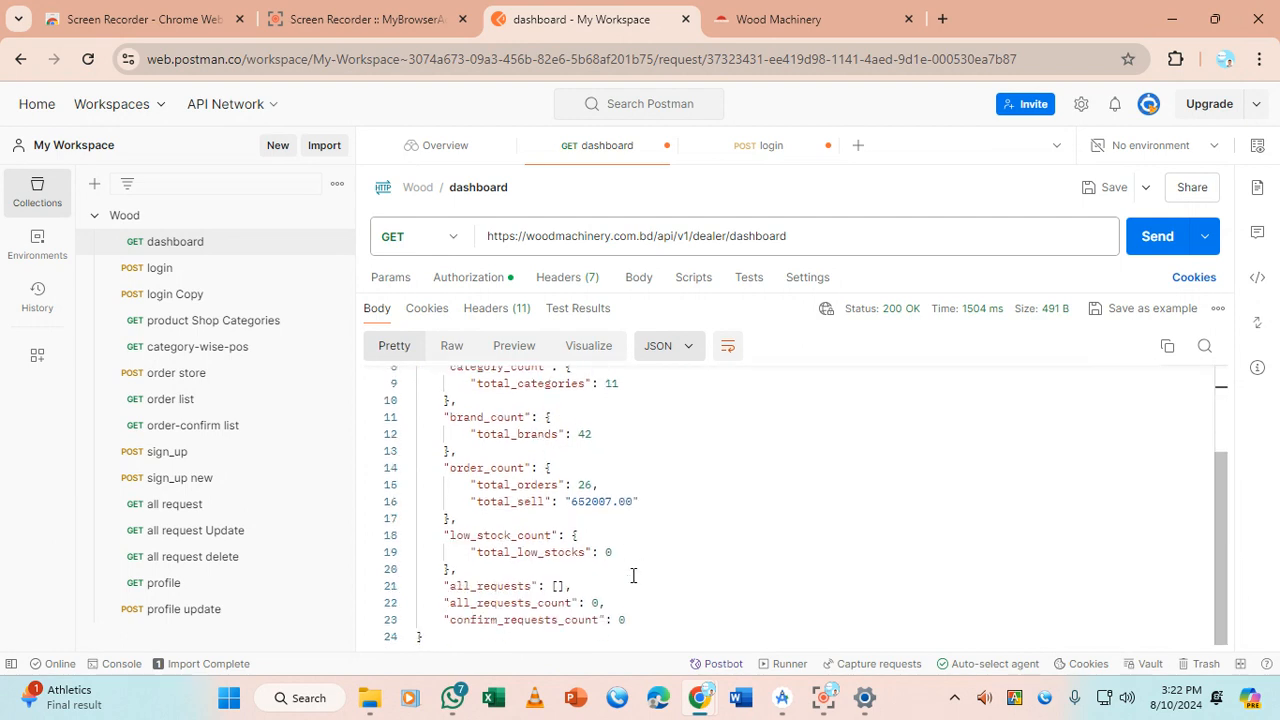
pyautogui.scroll(3, 633, 576)
pyautogui.scroll(-3, 636, 573)
pyautogui.scroll(3, 639, 570)
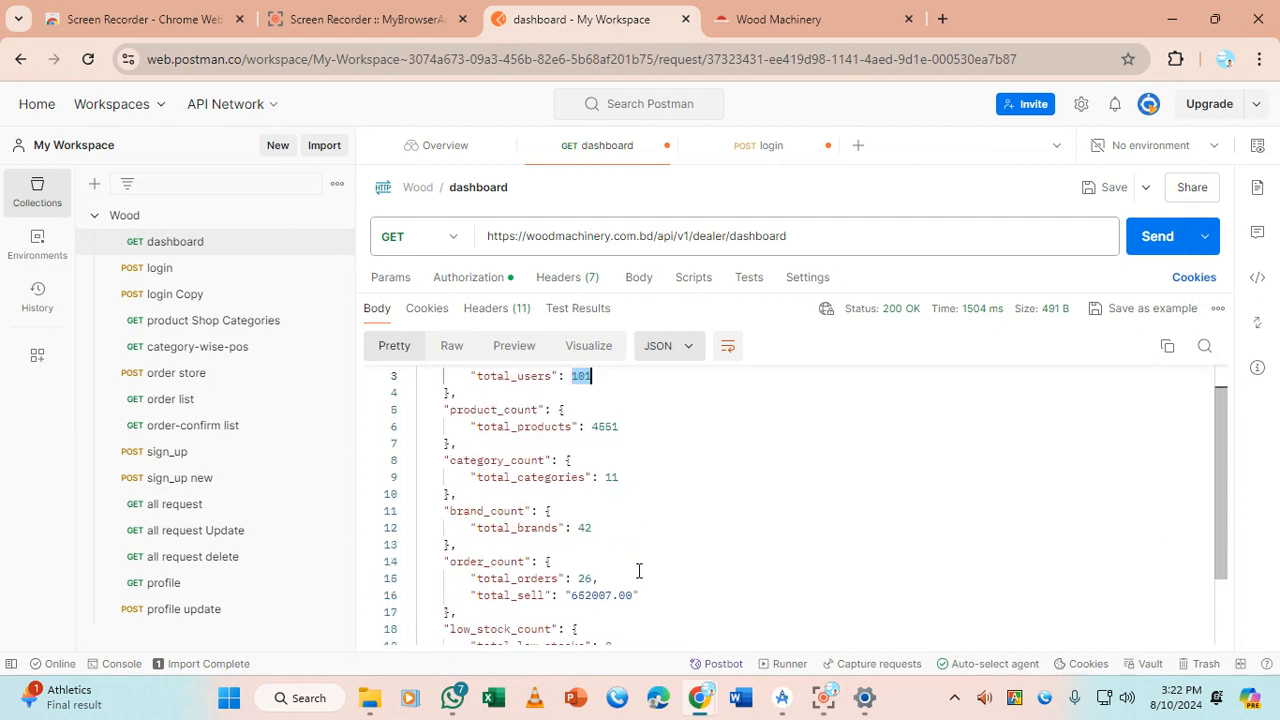
pyautogui.moveTo(420, 380); pyautogui.dragTo(480, 659)
pyautogui.click(608, 551)
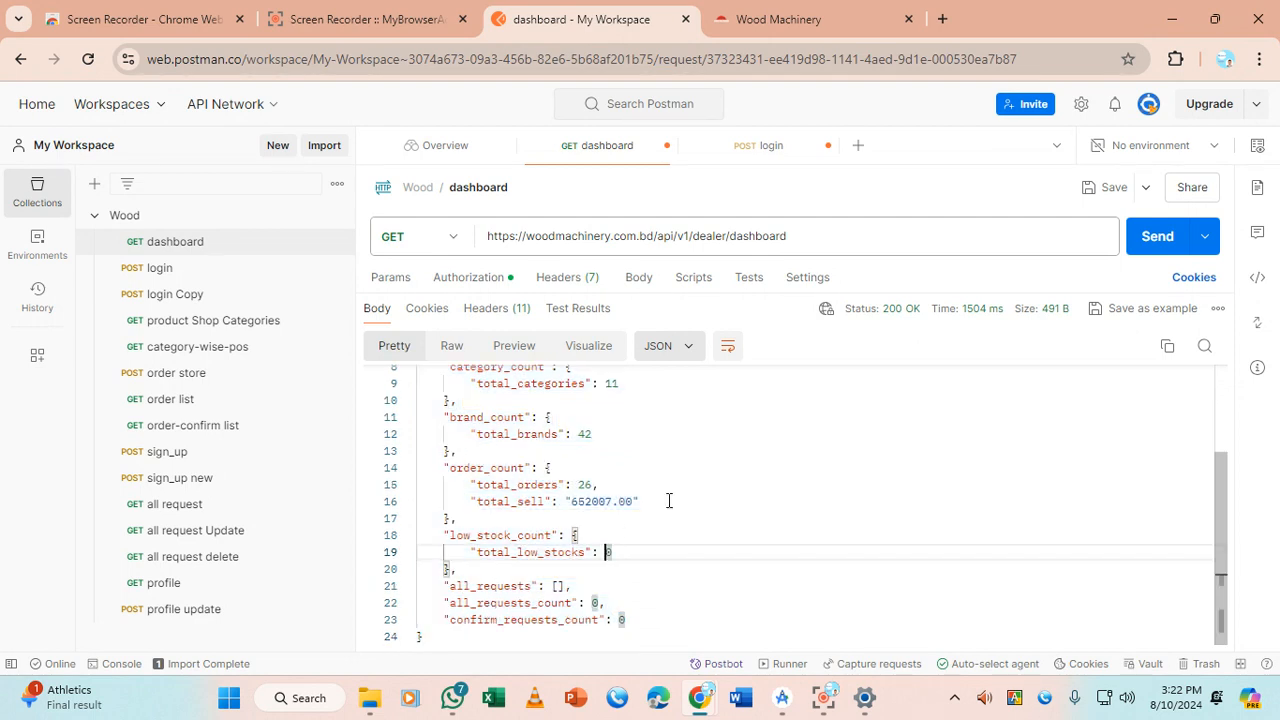
pyautogui.click(702, 429)
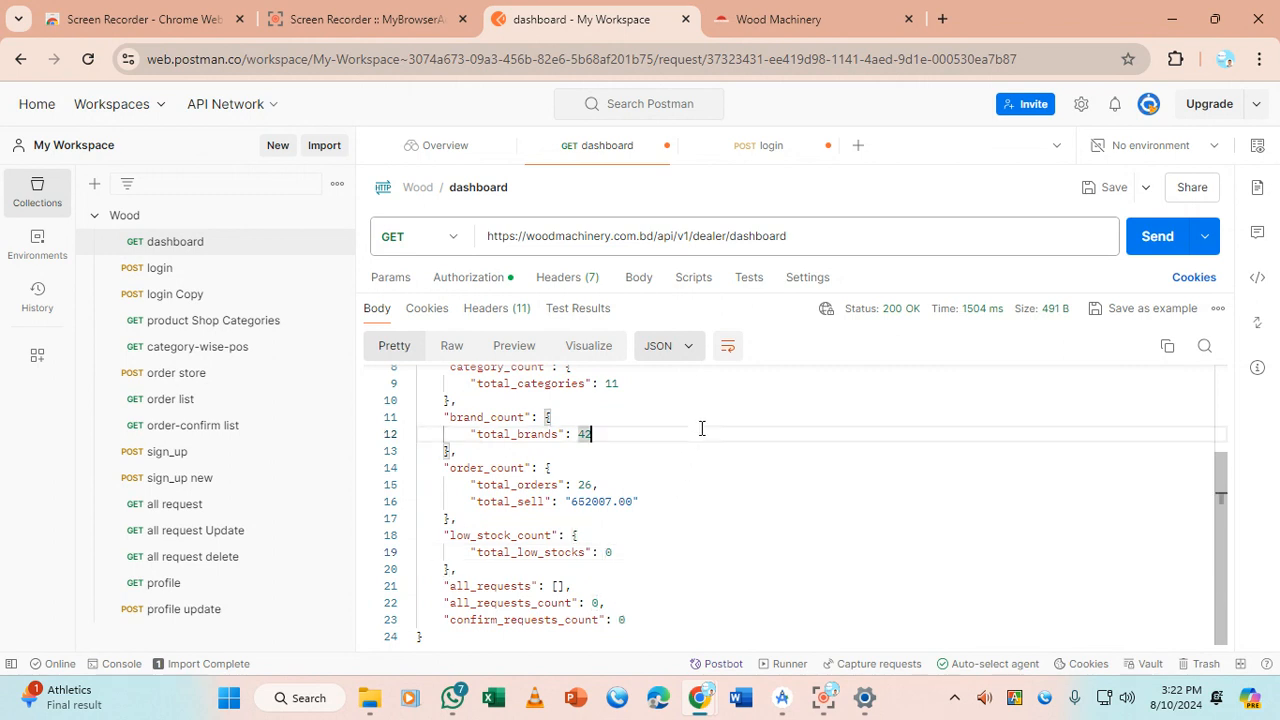
pyautogui.scroll(3, 702, 428)
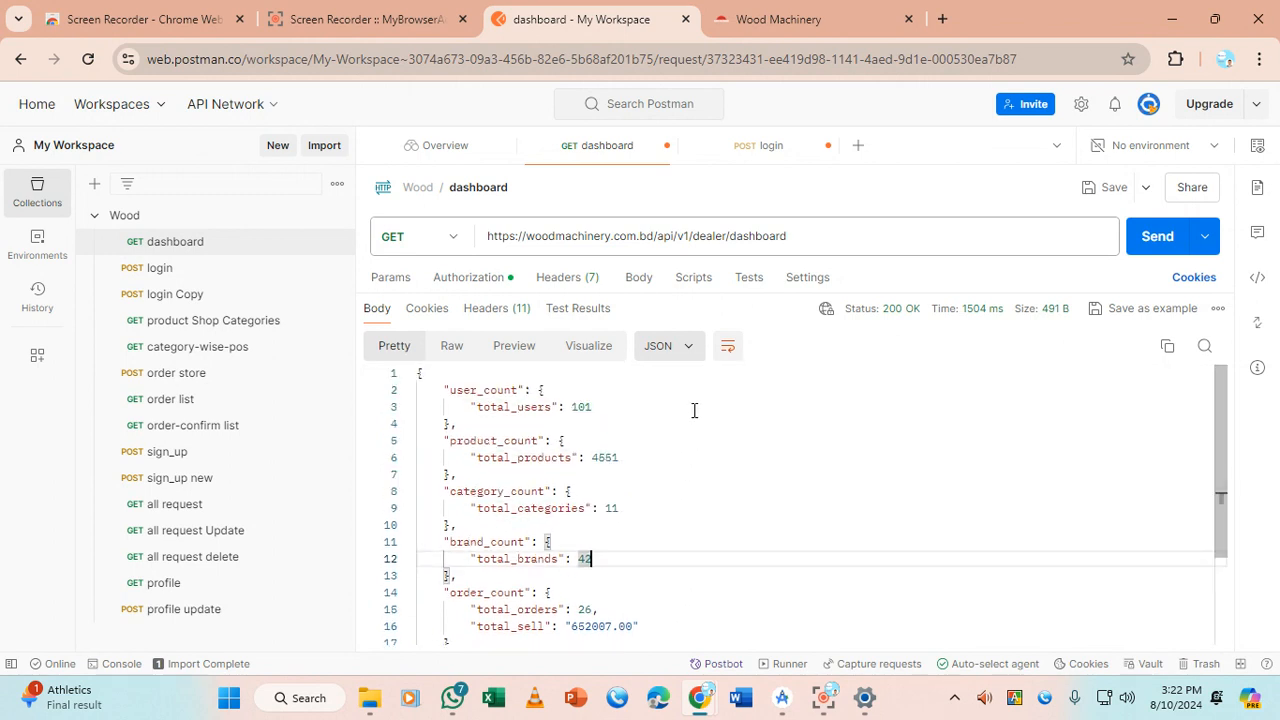
pyautogui.click(489, 236)
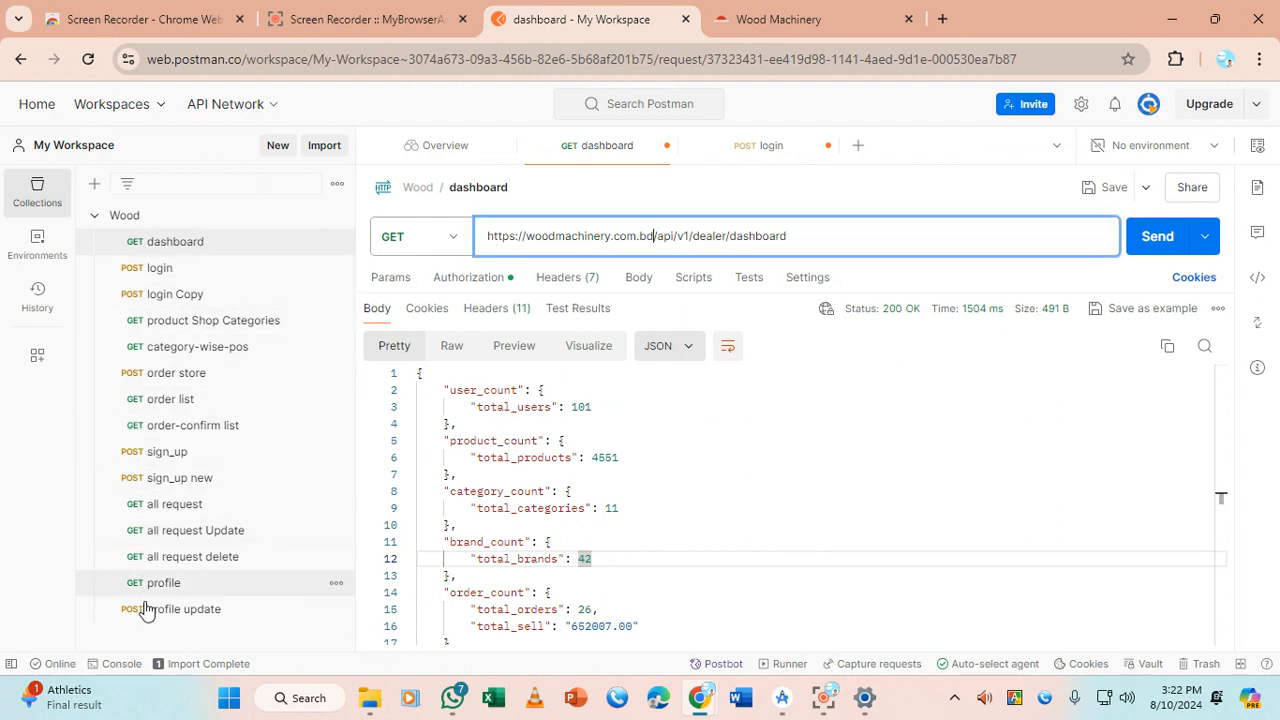
pyautogui.moveTo(489, 236); pyautogui.dragTo(655, 236)
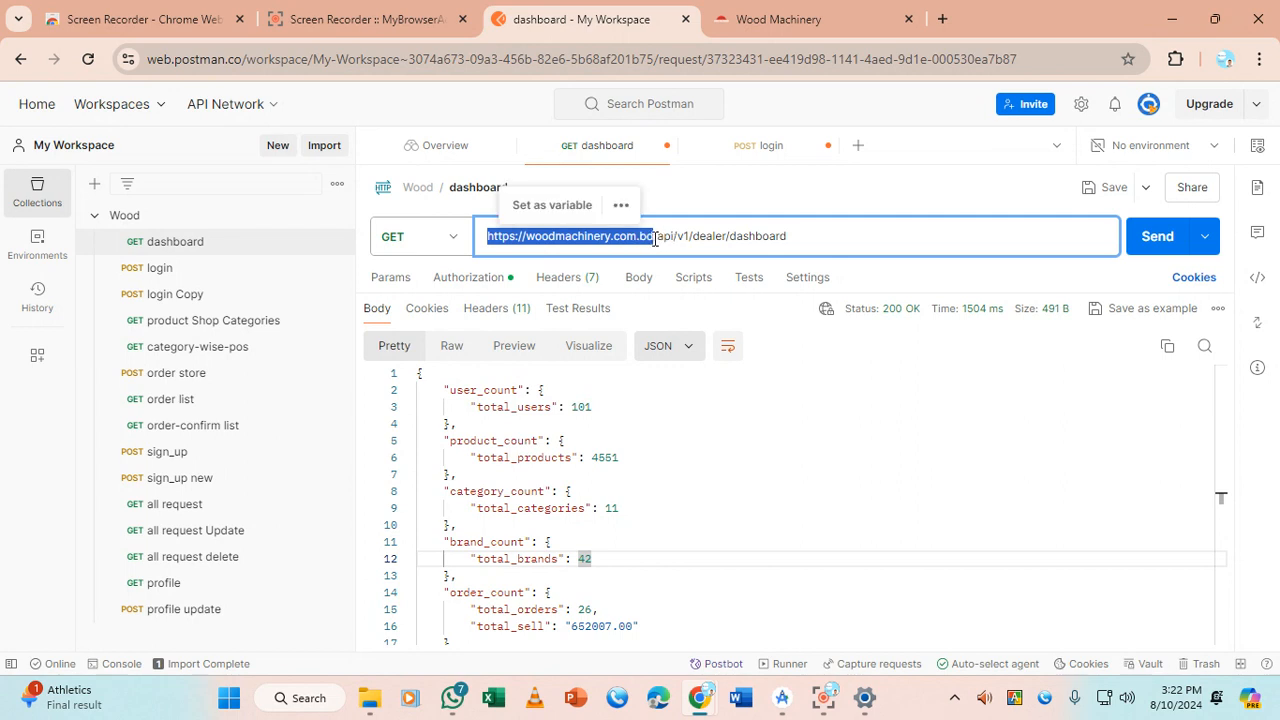
pyautogui.click(652, 236)
pyautogui.doubleClick(652, 236)
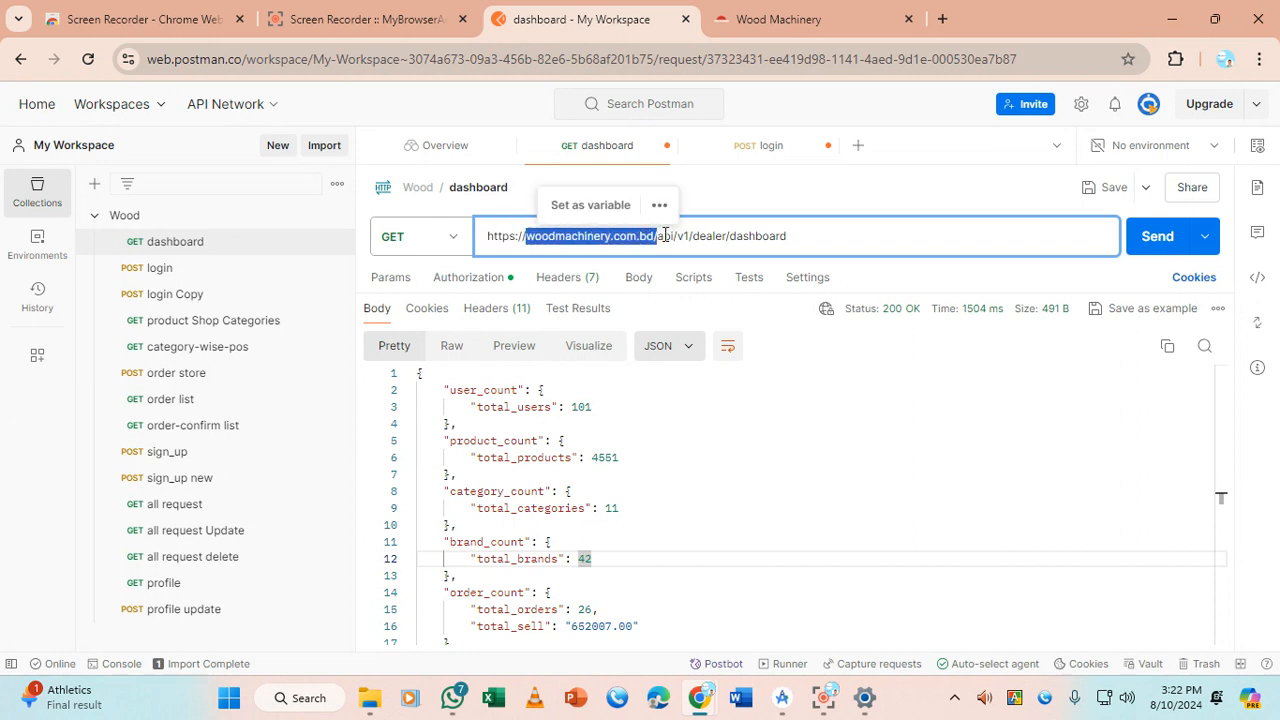
pyautogui.moveTo(652, 236); pyautogui.dragTo(477, 222)
pyautogui.hotkey('ctrl', 'c')
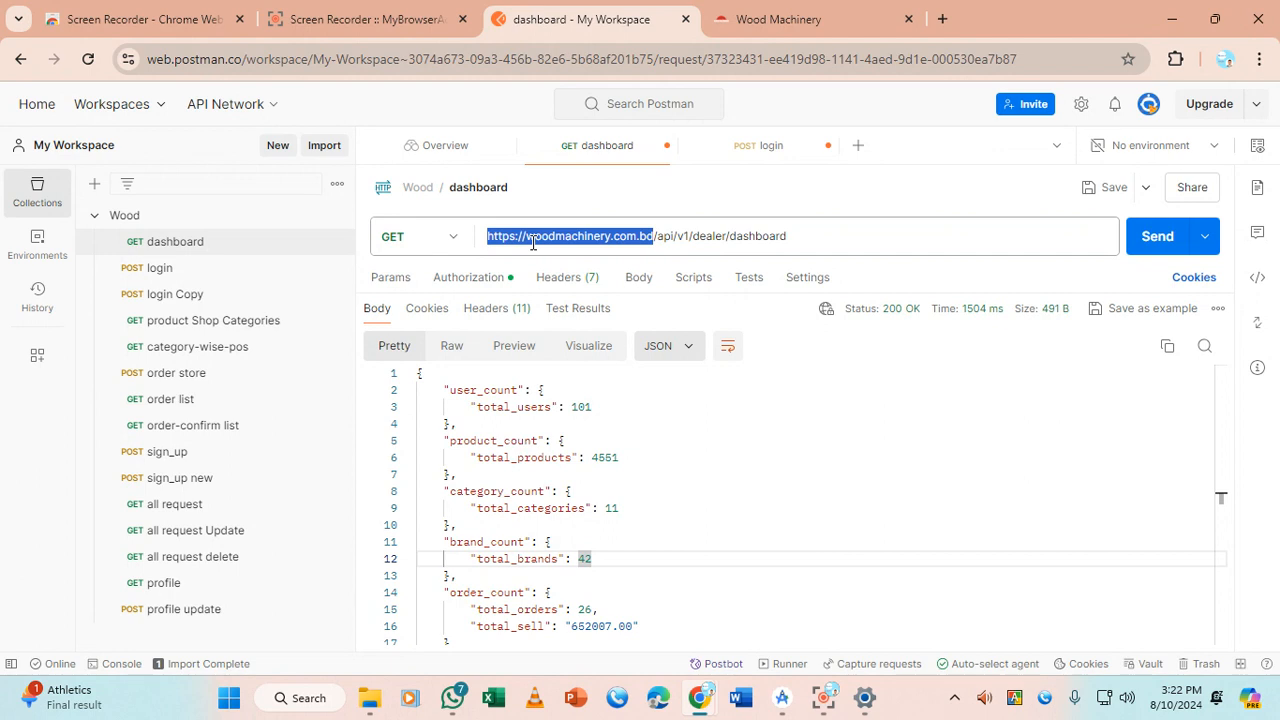
pyautogui.click(30, 258)
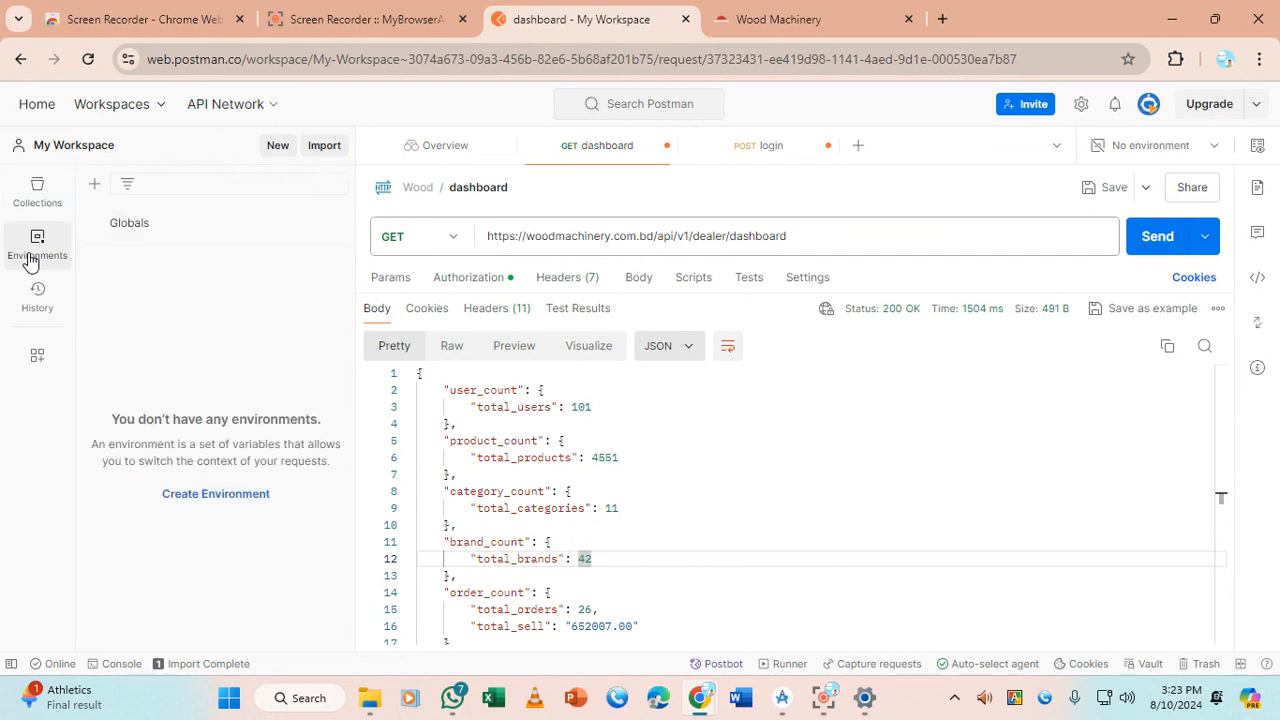
pyautogui.click(146, 232)
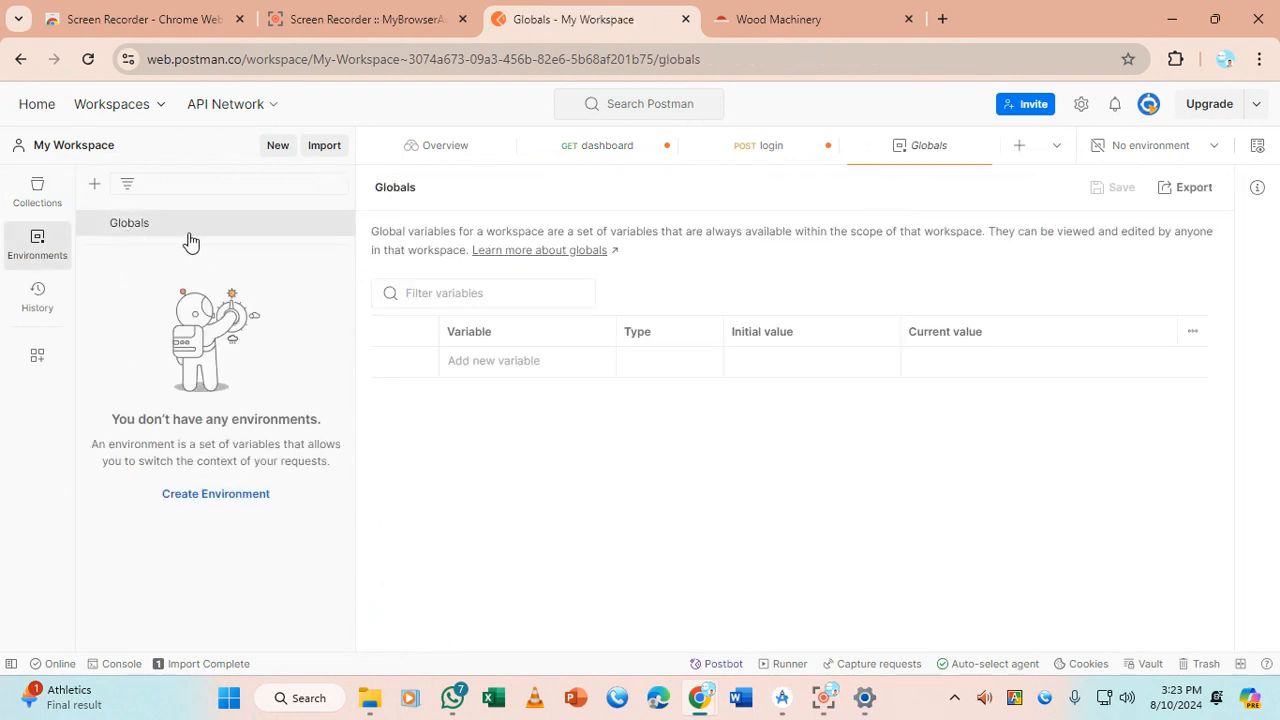
pyautogui.click(496, 361)
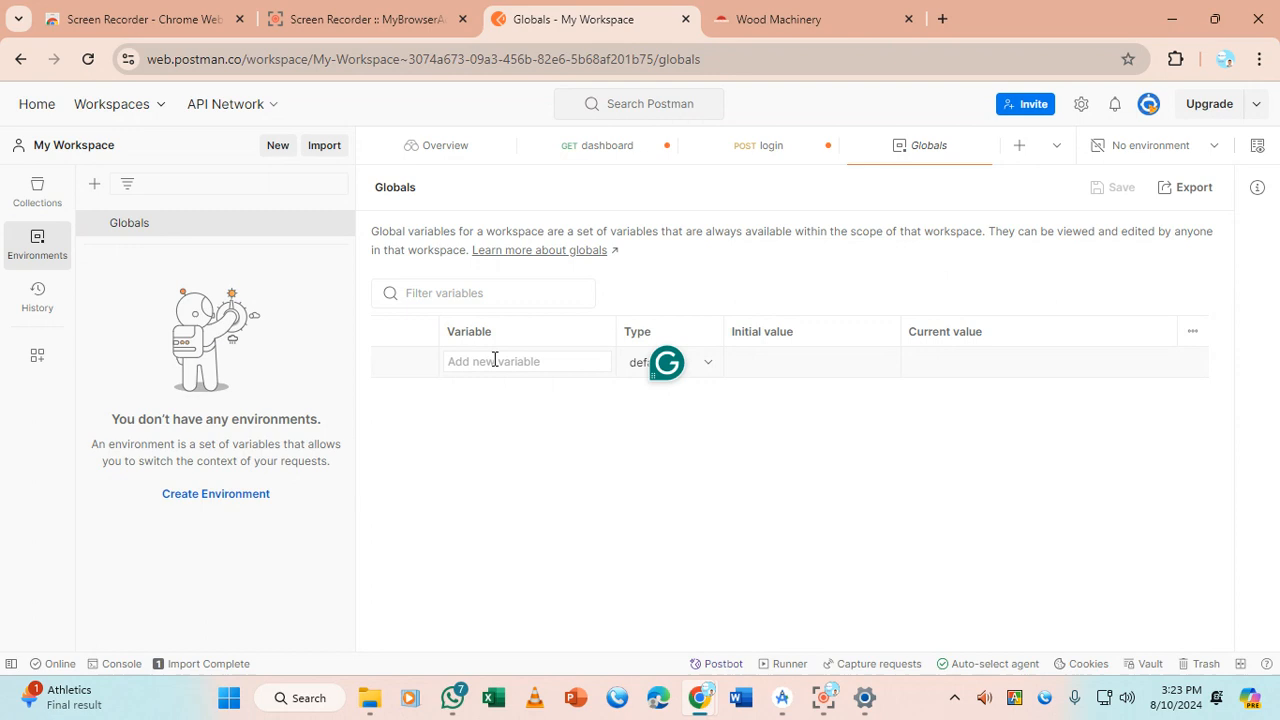
pyautogui.write('baseIP')
pyautogui.click(803, 376)
pyautogui.hotkey('ctrl', 'v')
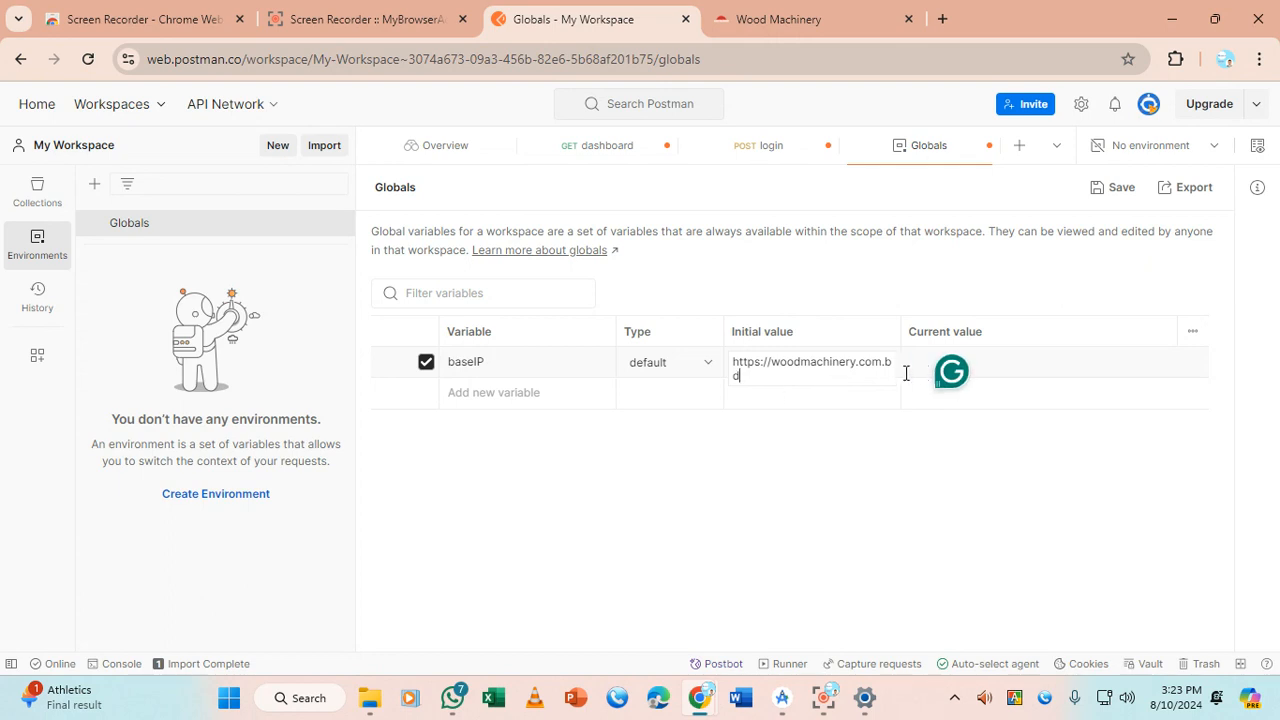
pyautogui.click(1017, 366)
pyautogui.hotkey('ctrl', 'v')
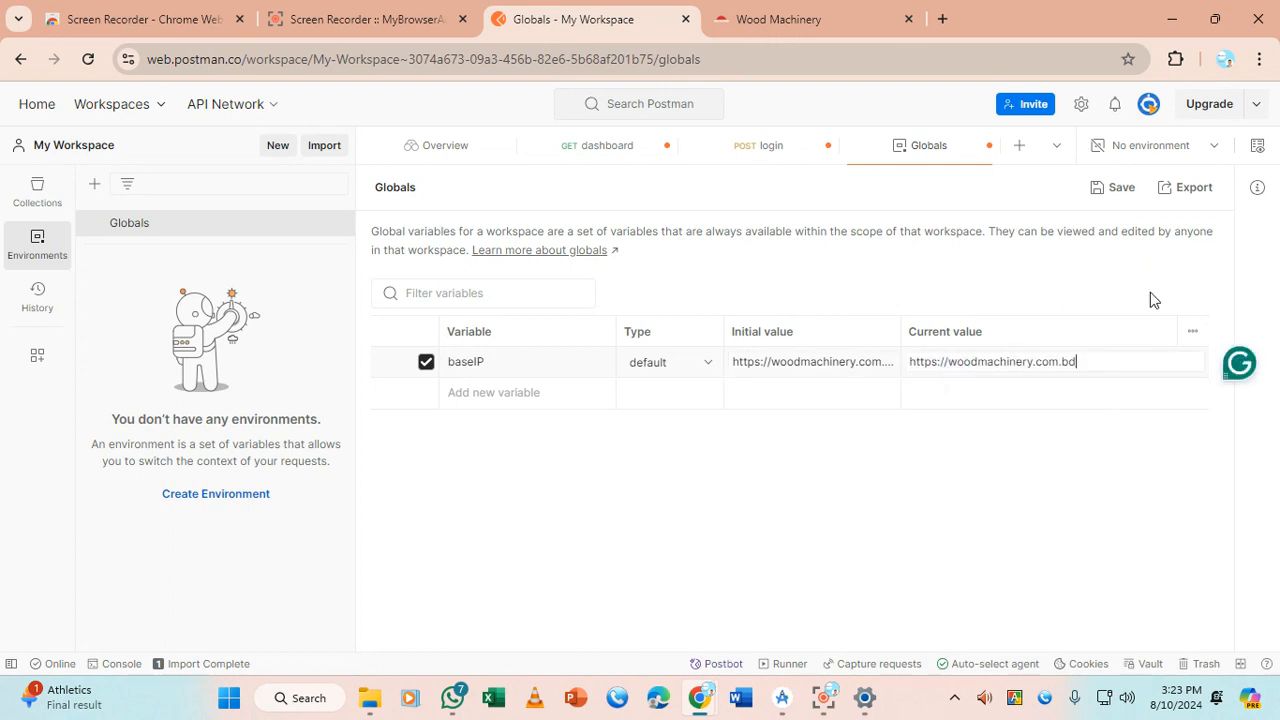
pyautogui.click(1112, 190)
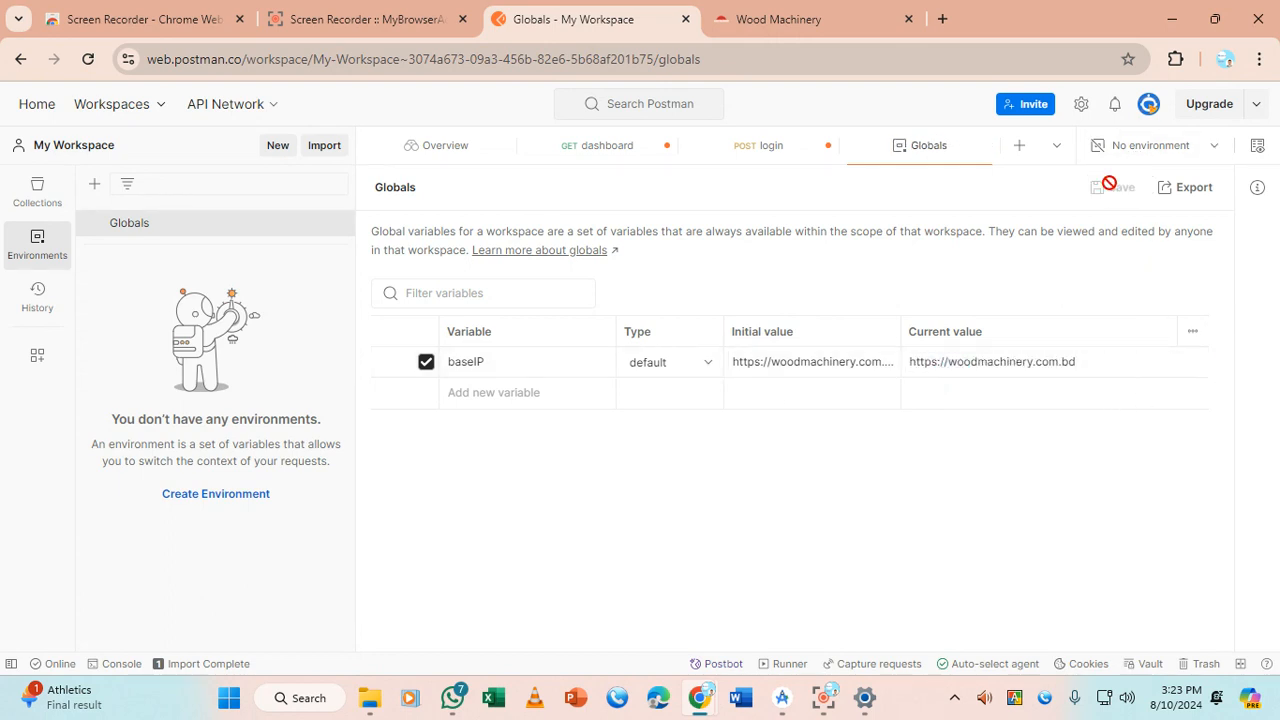
pyautogui.click(612, 146)
# Swap the dashboard URL base for {{baseIP}}, resend it, and show the Wood collection's requests
pyautogui.moveTo(488, 240); pyautogui.dragTo(675, 244)
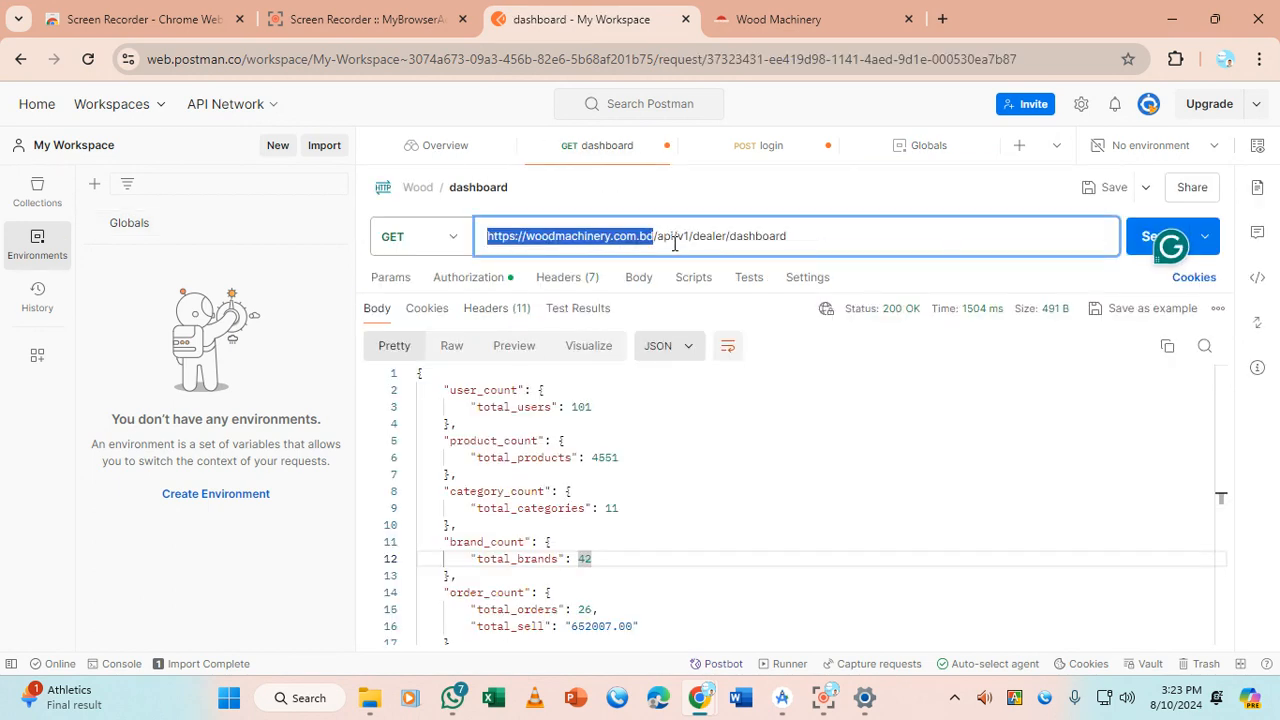
pyautogui.write('{')
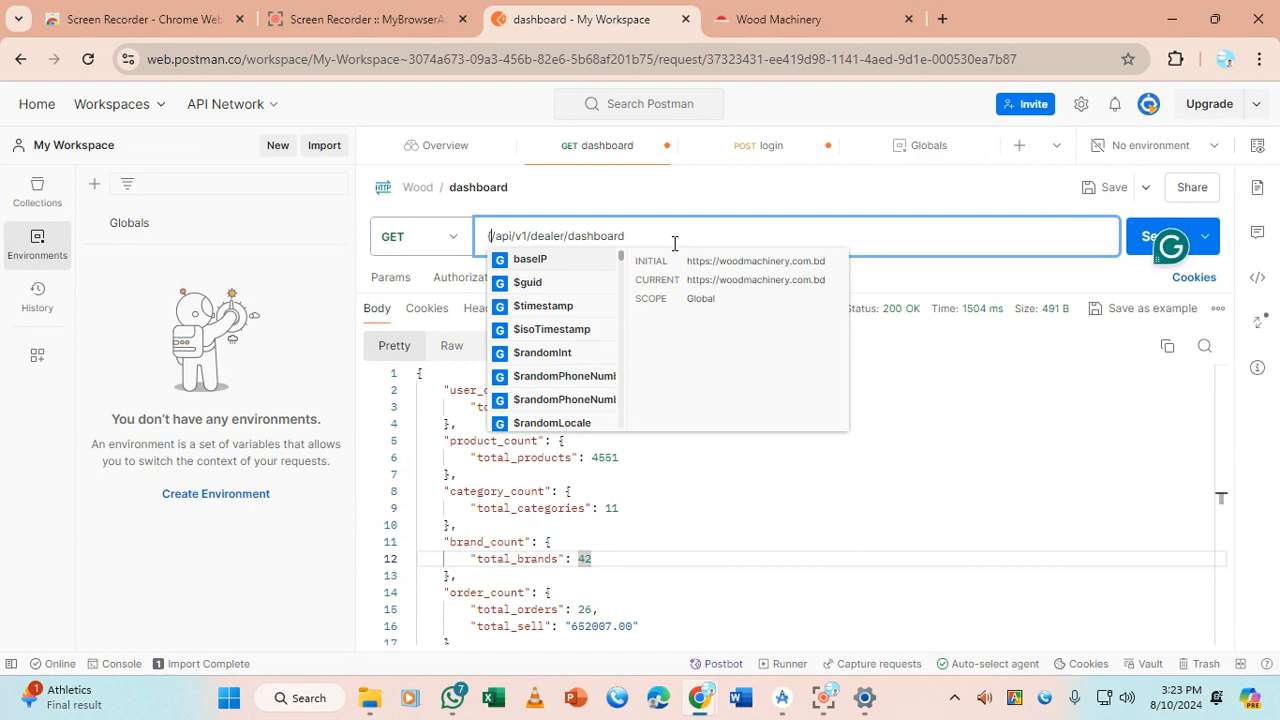
pyautogui.press('Return')
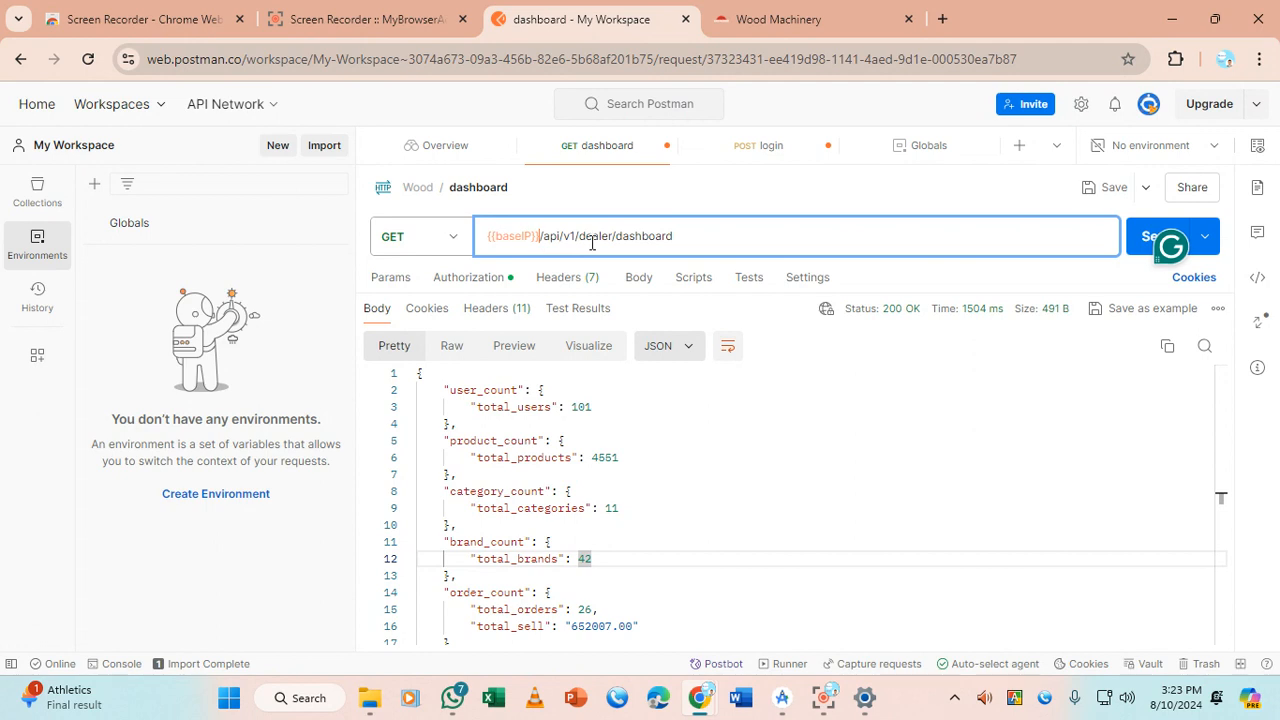
pyautogui.click(1145, 248)
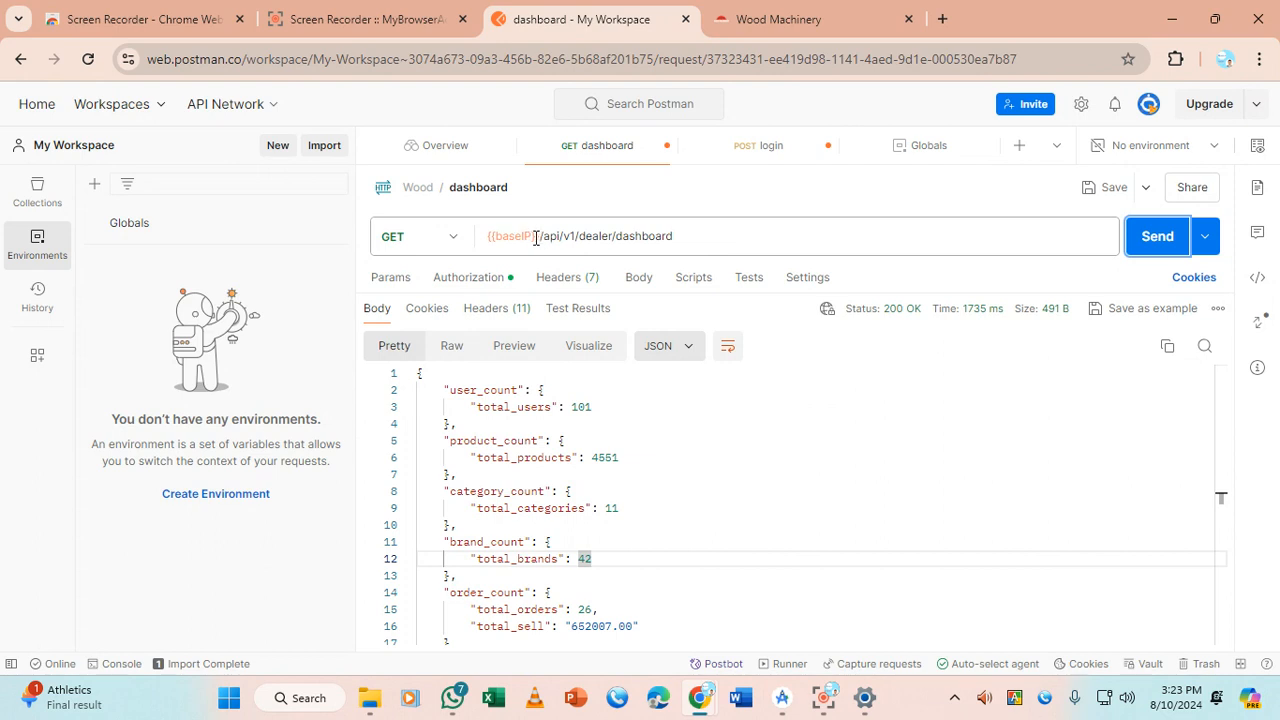
pyautogui.moveTo(528, 237)
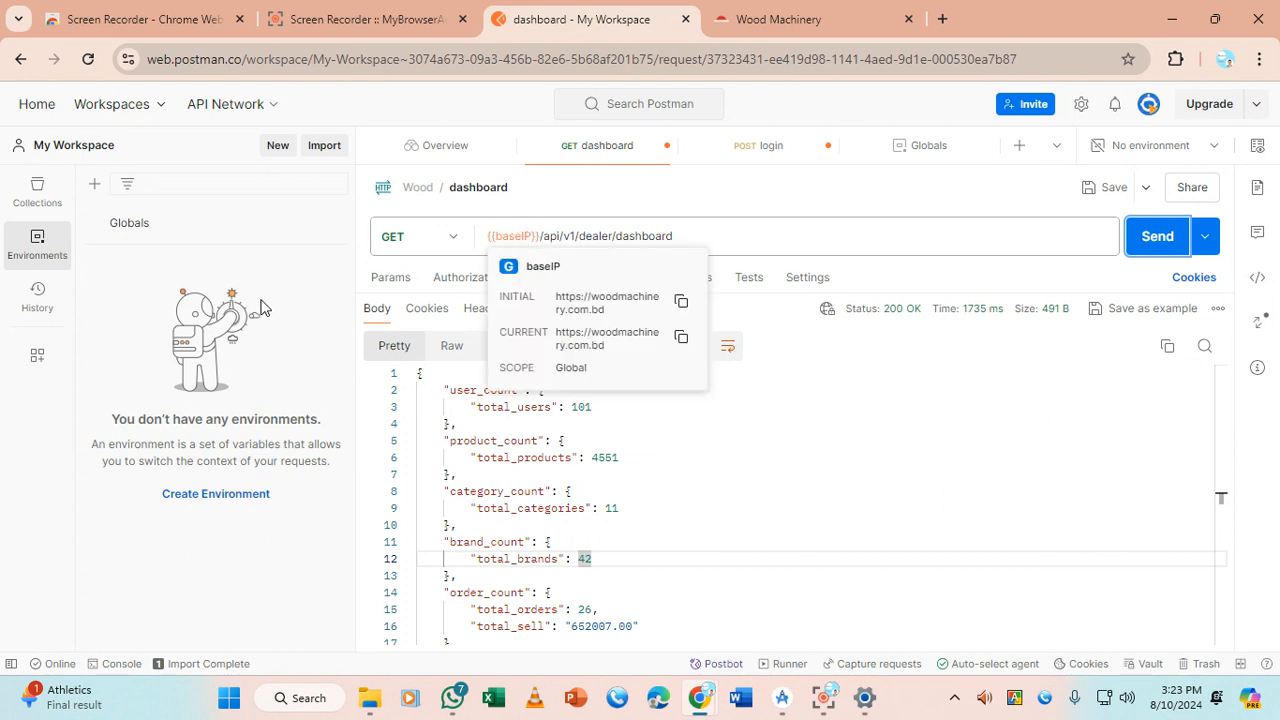
pyautogui.click(60, 203)
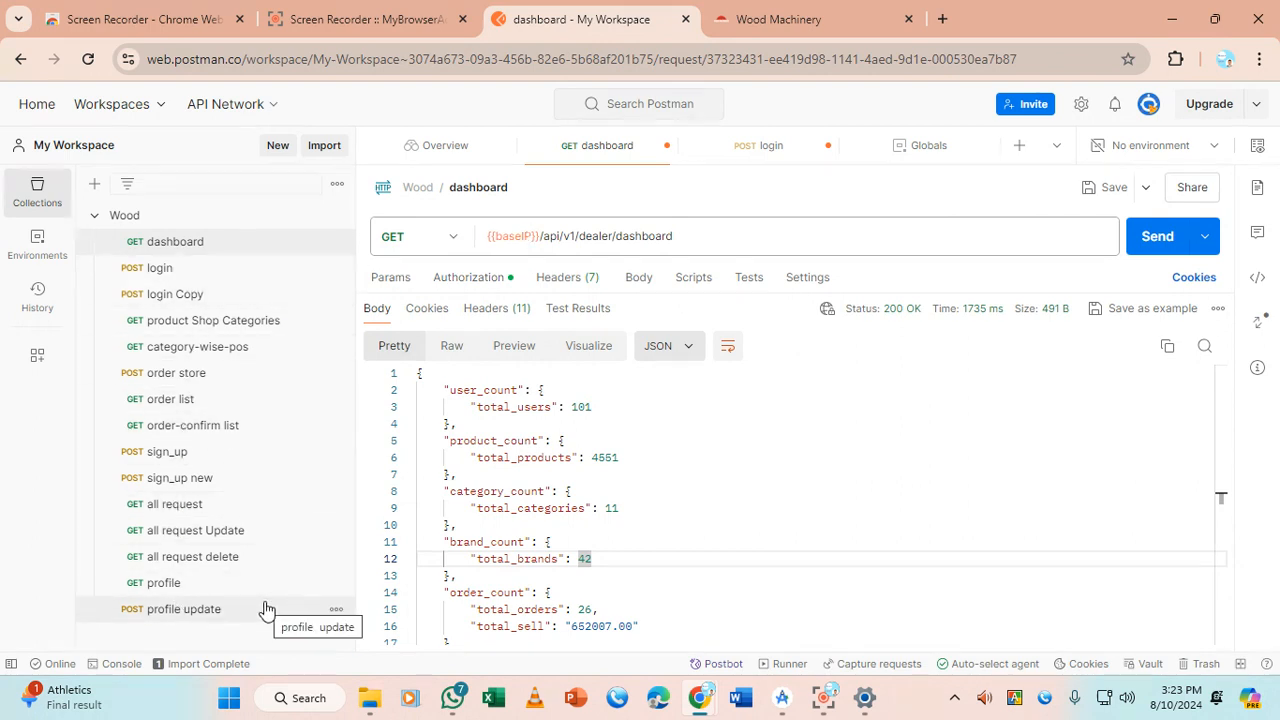
# Replace the login request's hard-coded base address with {{baseIP}} and send it
pyautogui.click(177, 267)
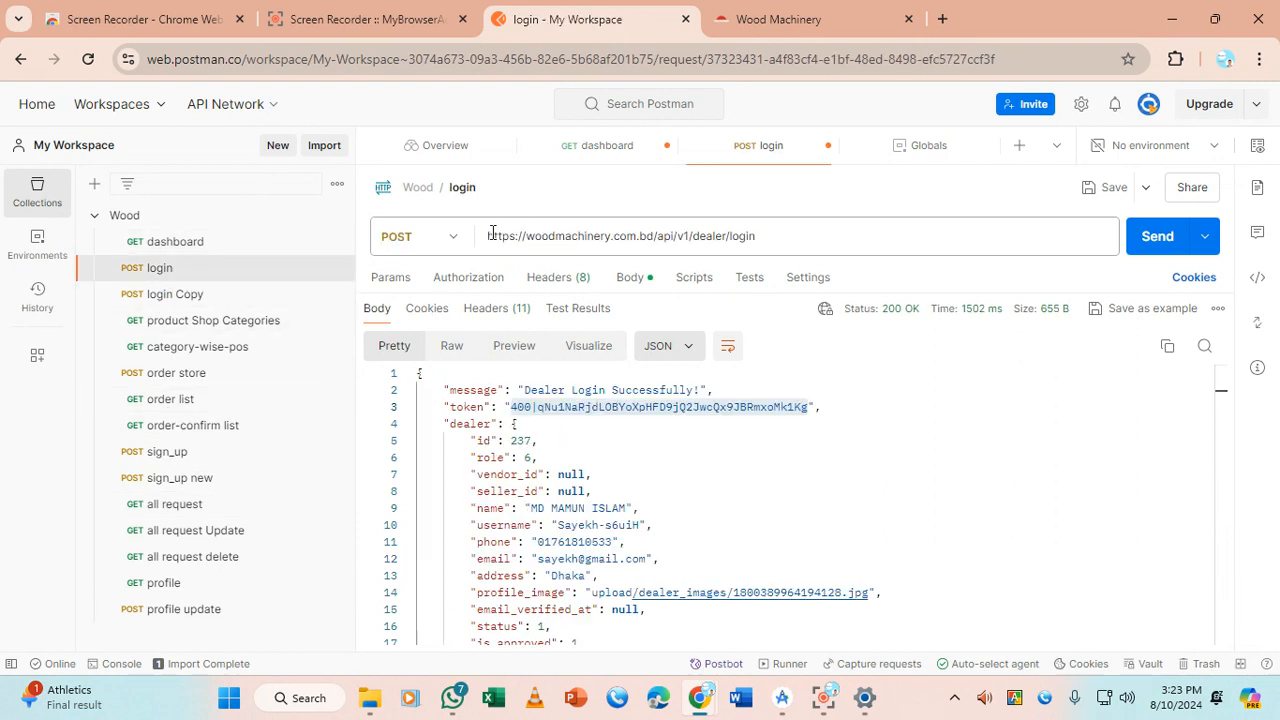
pyautogui.moveTo(485, 238); pyautogui.dragTo(653, 236)
pyautogui.write('{{')
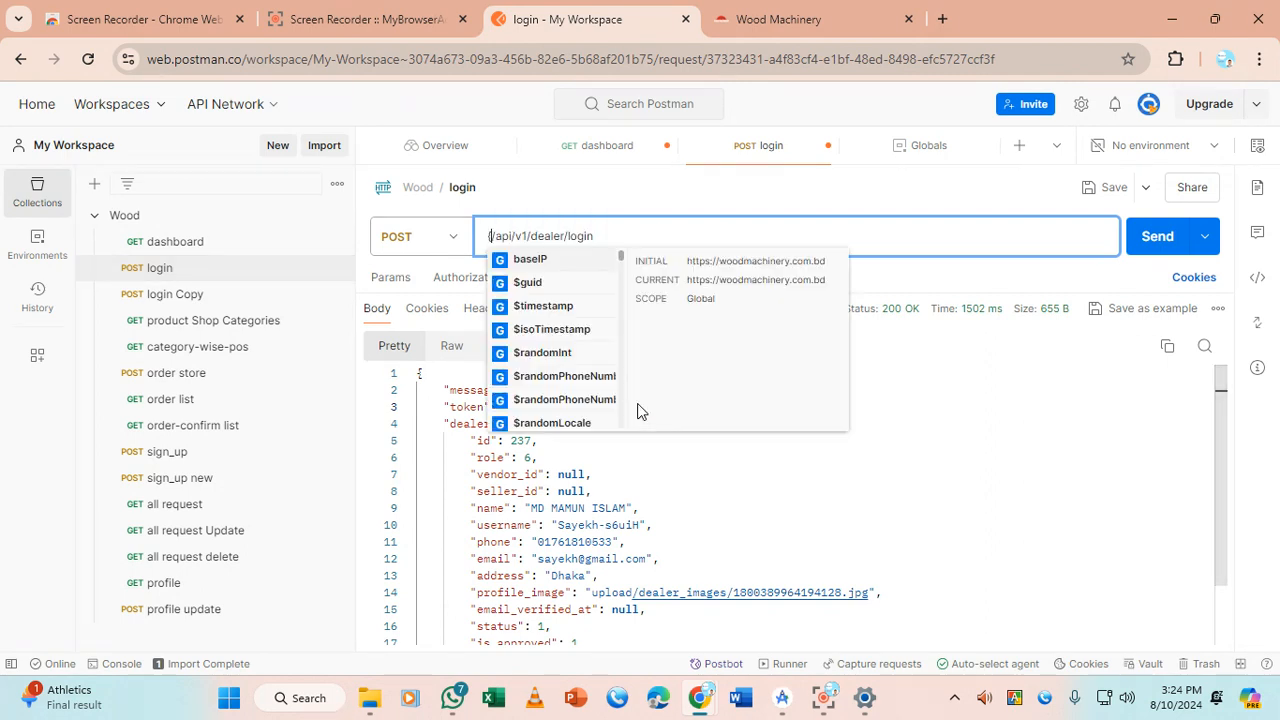
pyautogui.press('Return')
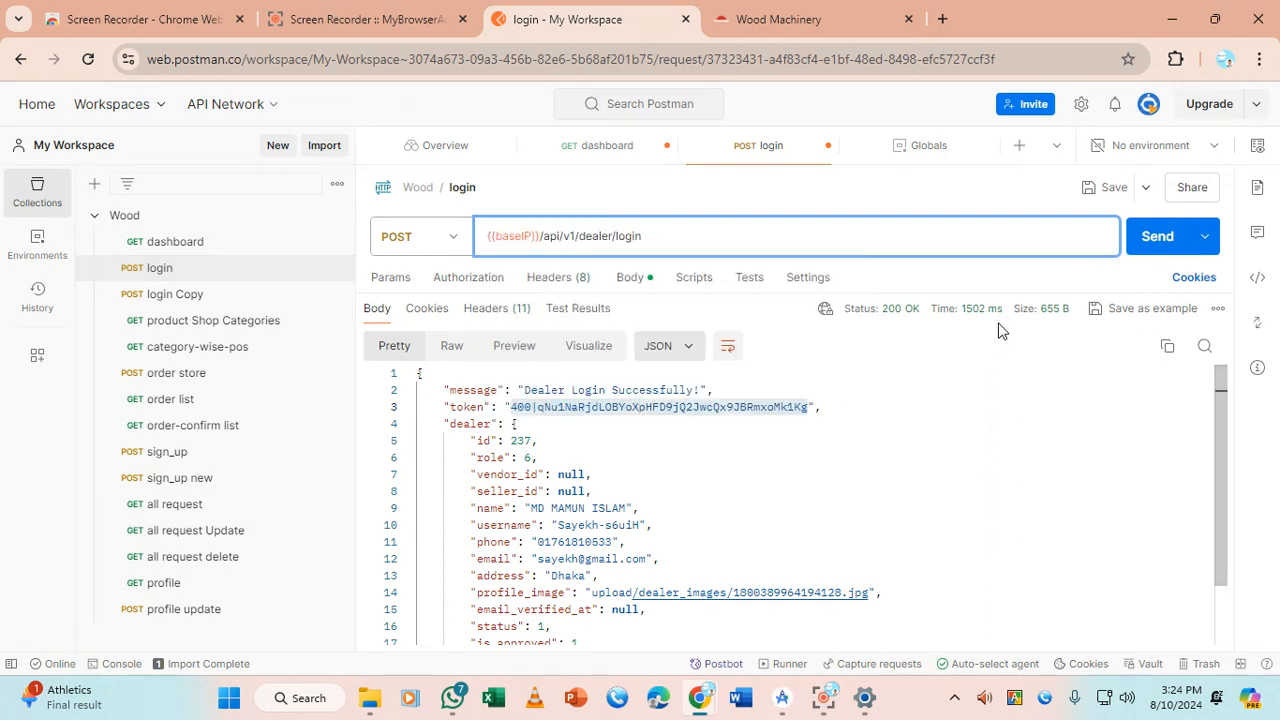
pyautogui.click(1155, 238)
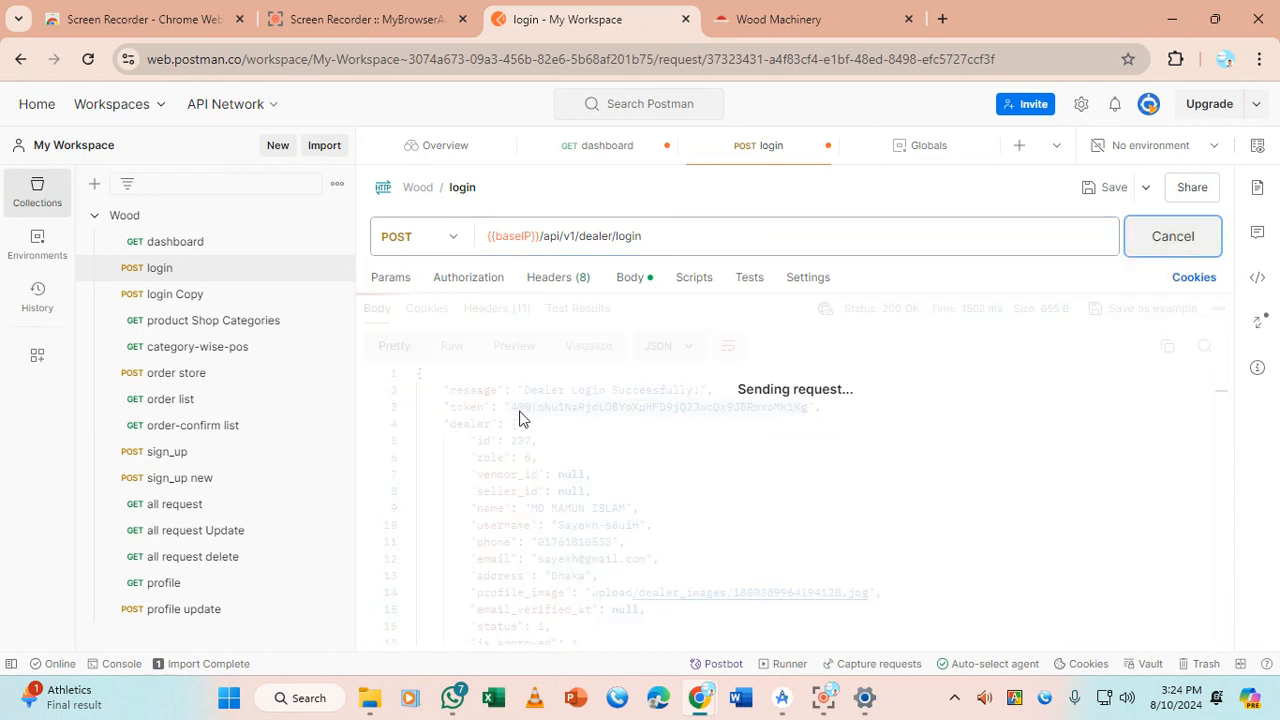
# Resend the dashboard request, then move on to the profile update request
pyautogui.click(219, 247)
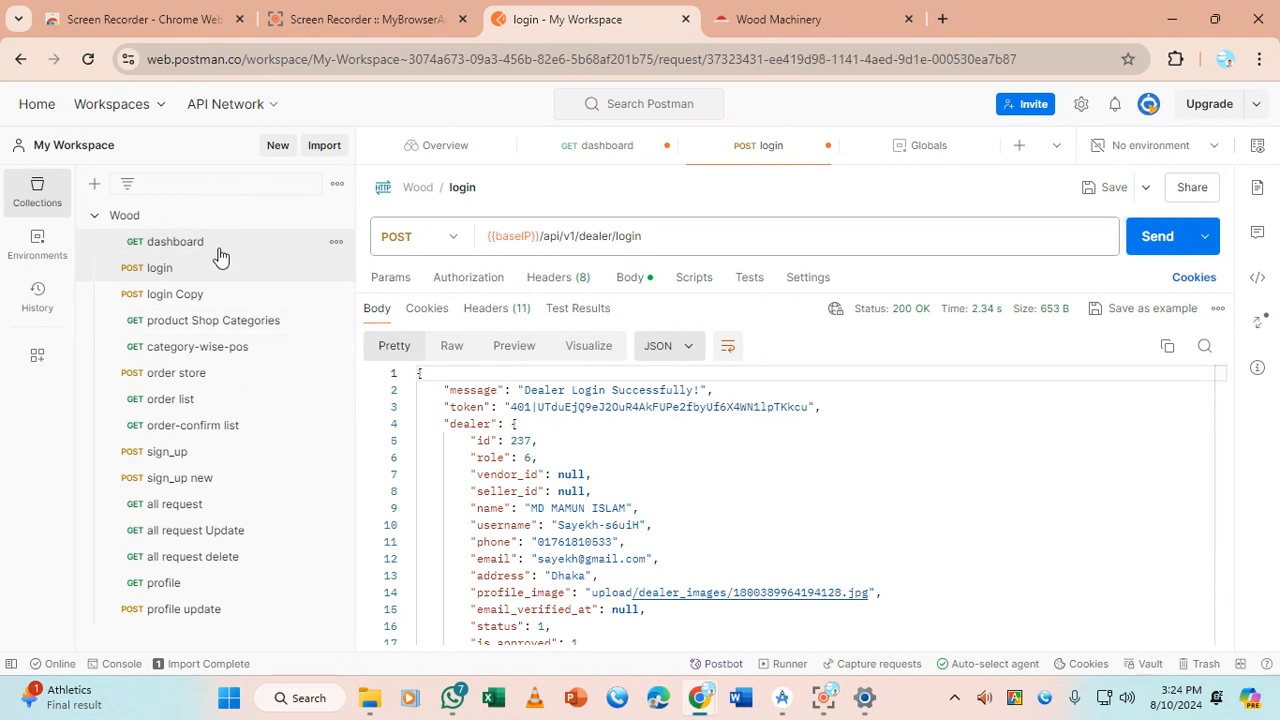
pyautogui.click(1160, 246)
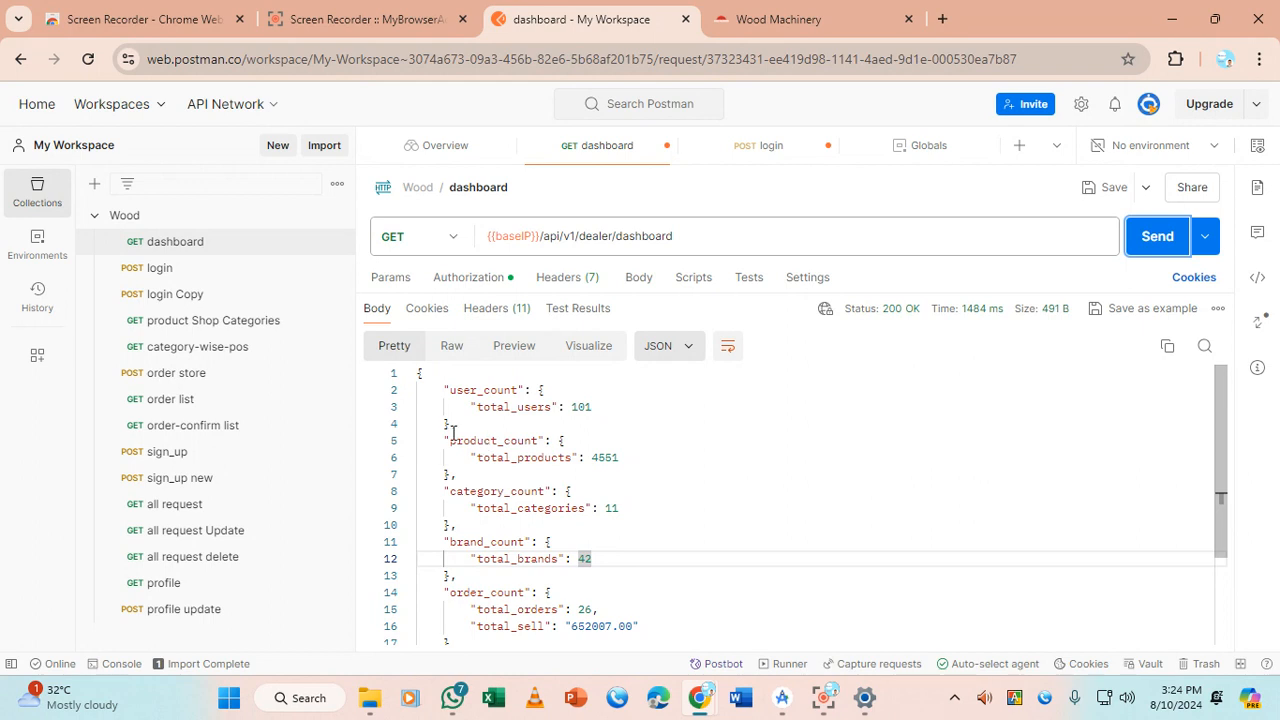
pyautogui.click(178, 272)
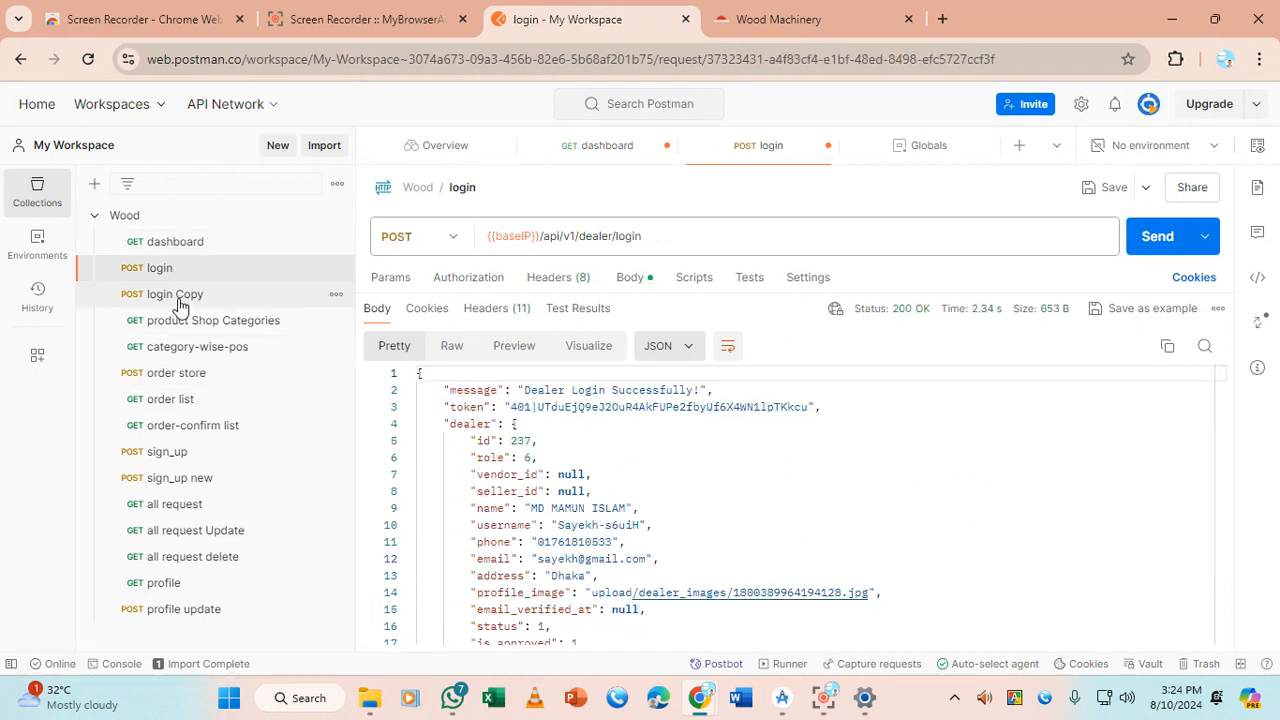
pyautogui.click(213, 620)
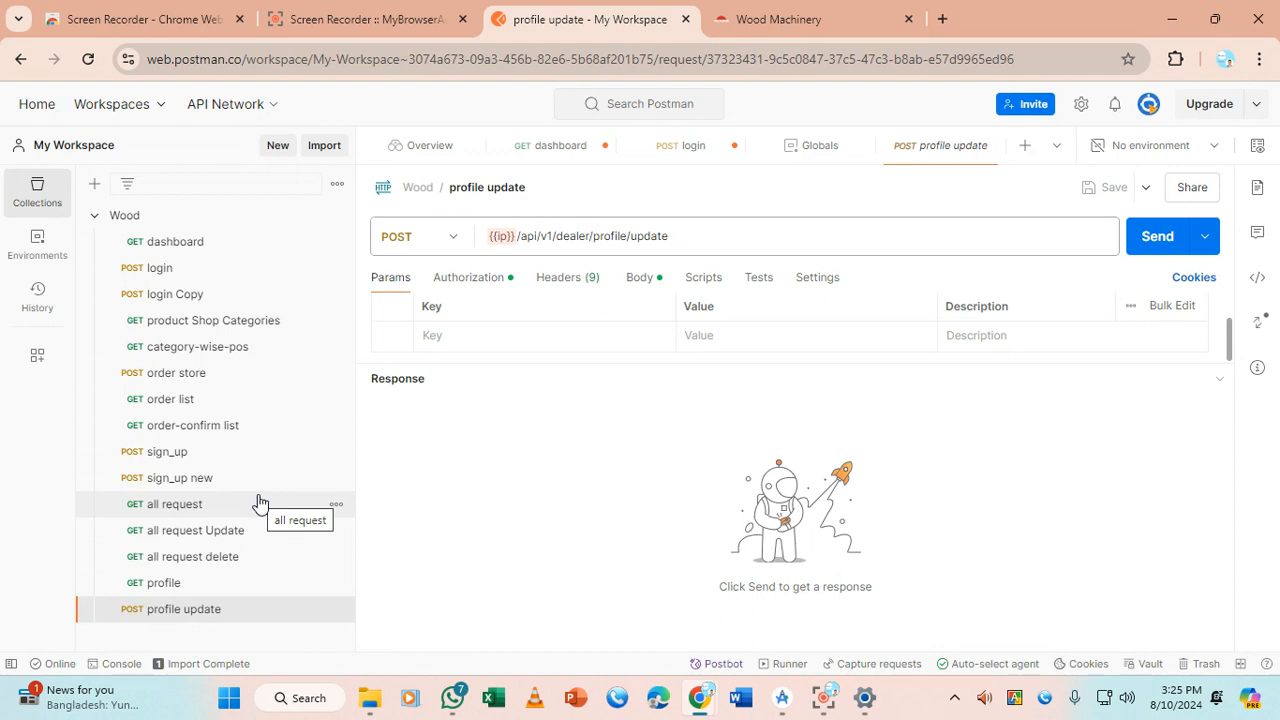
# Point the profile request at {{baseIP}}/api/v1/dealer/profile and send it, getting 401 Unauthorized
pyautogui.click(176, 590)
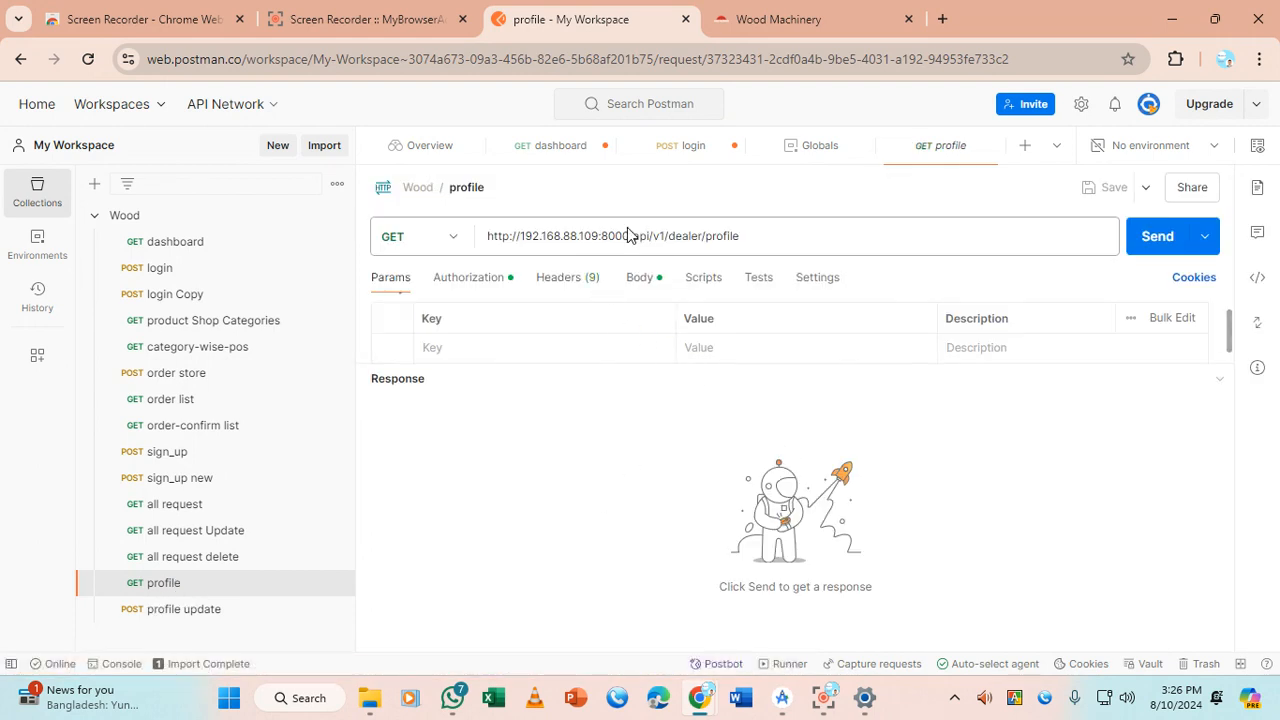
pyautogui.moveTo(628, 235); pyautogui.dragTo(463, 243)
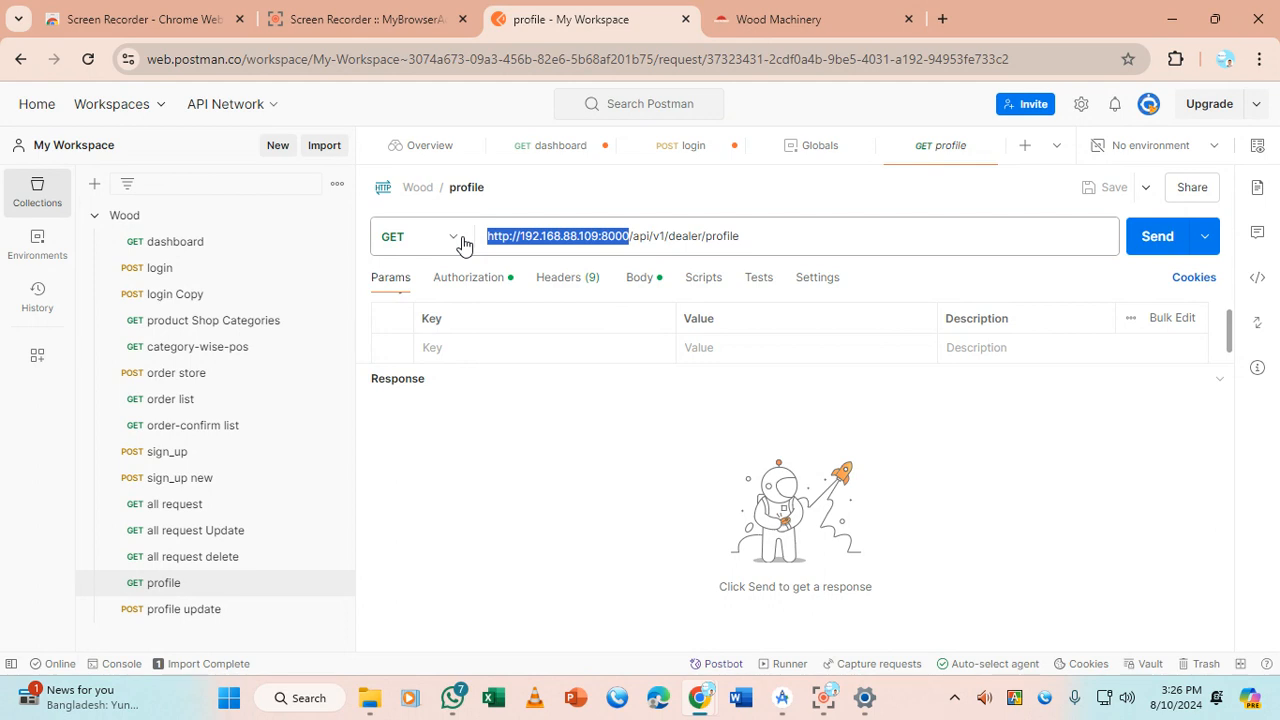
pyautogui.write('{')
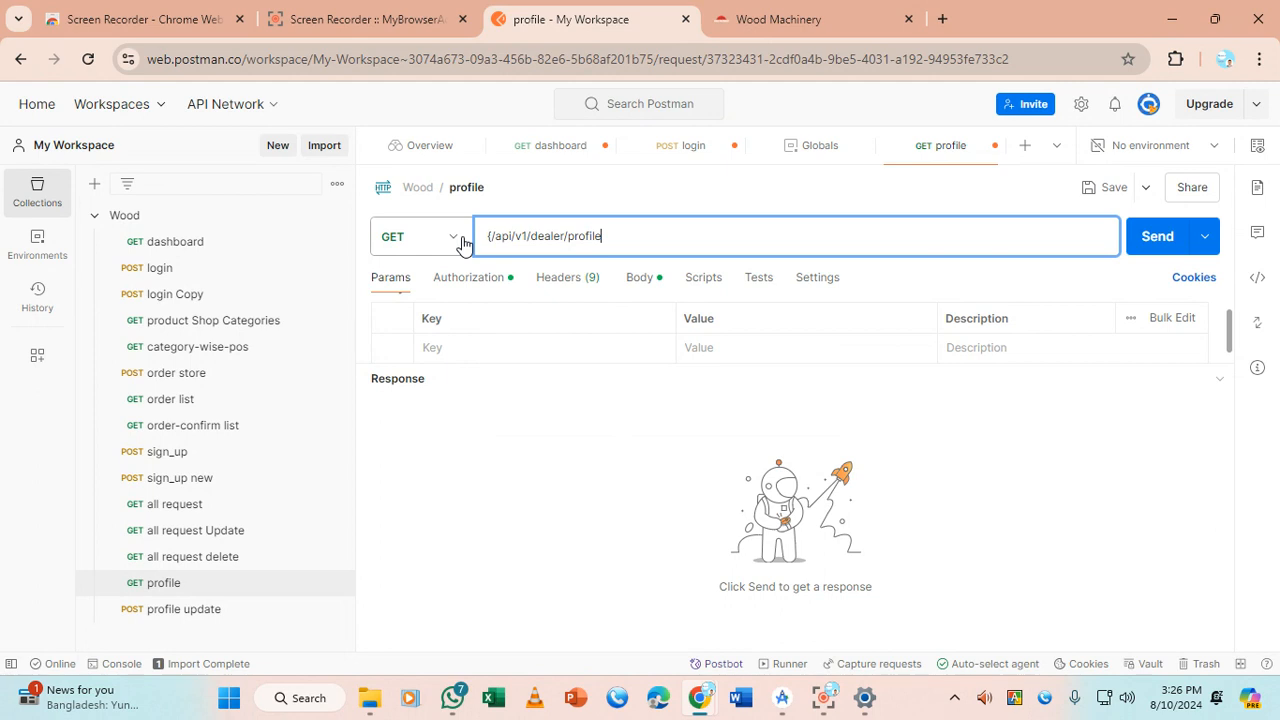
pyautogui.write('{')
pyautogui.press('BackSpace')
pyautogui.press('BackSpace')
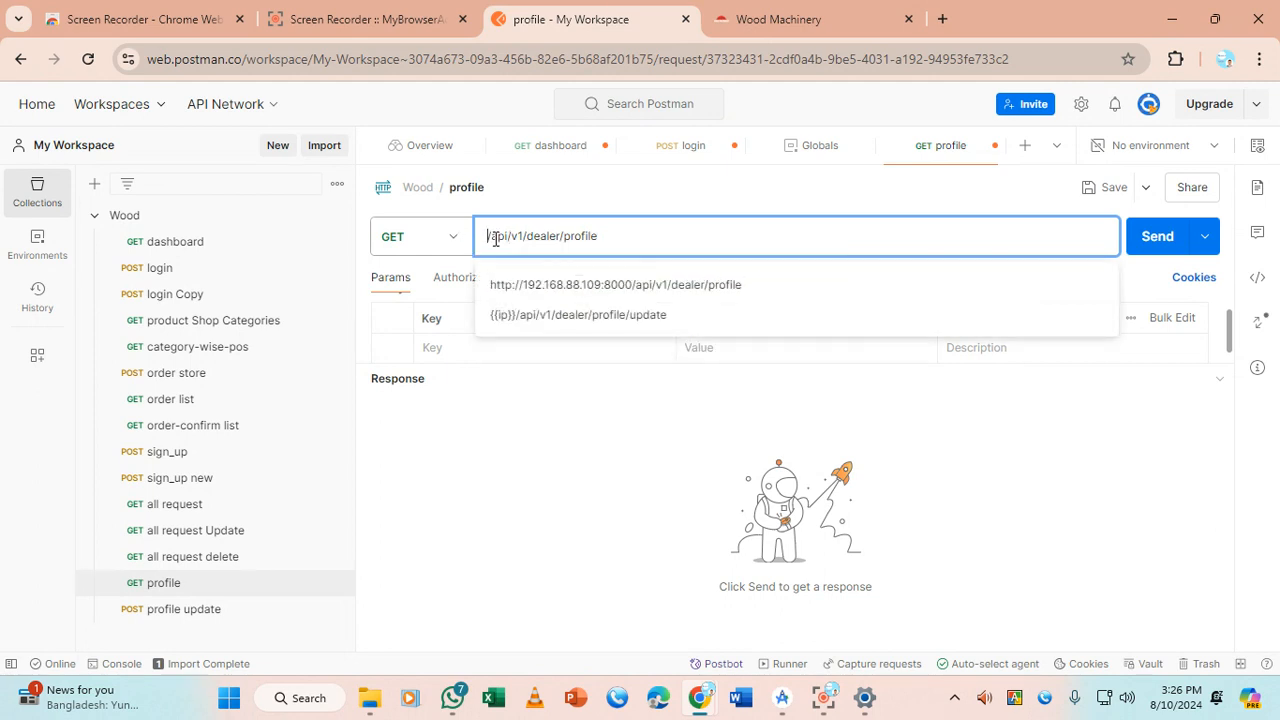
pyautogui.write('{{')
pyautogui.press('Return')
pyautogui.click(1160, 237)
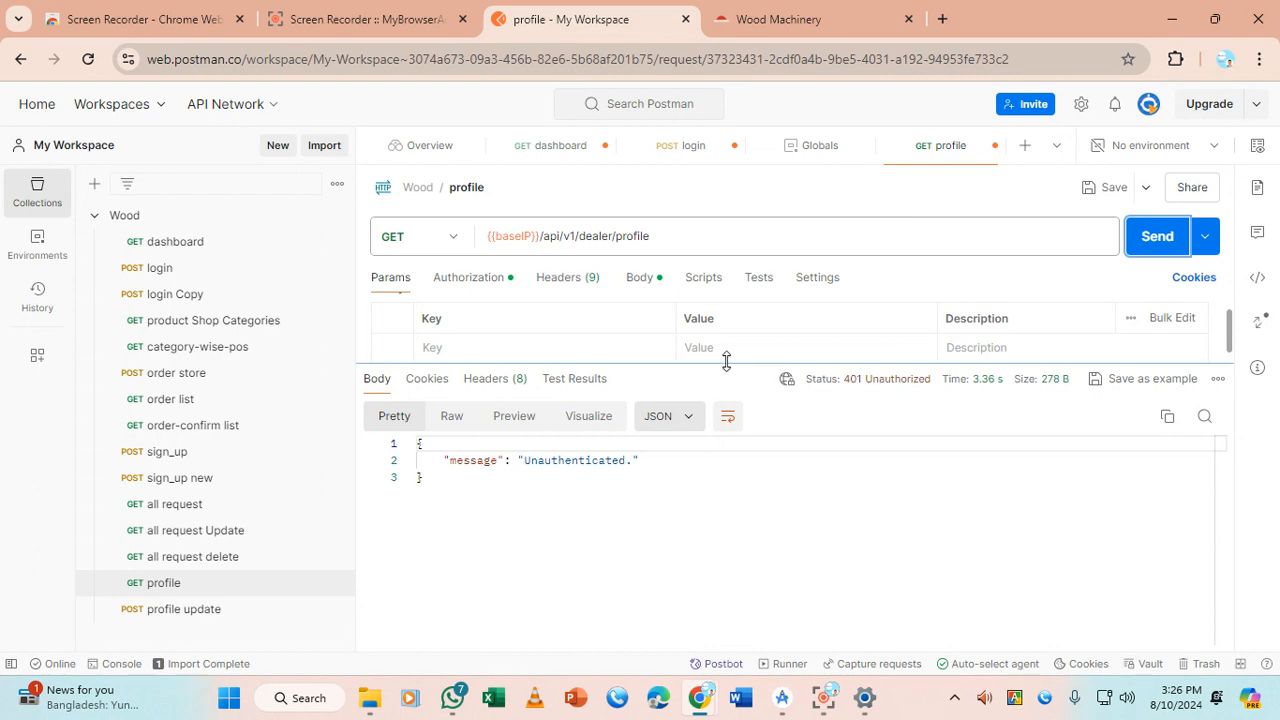
# Copy the fresh login token and paste it over the profile request's old bearer token
pyautogui.click(172, 242)
pyautogui.click(170, 268)
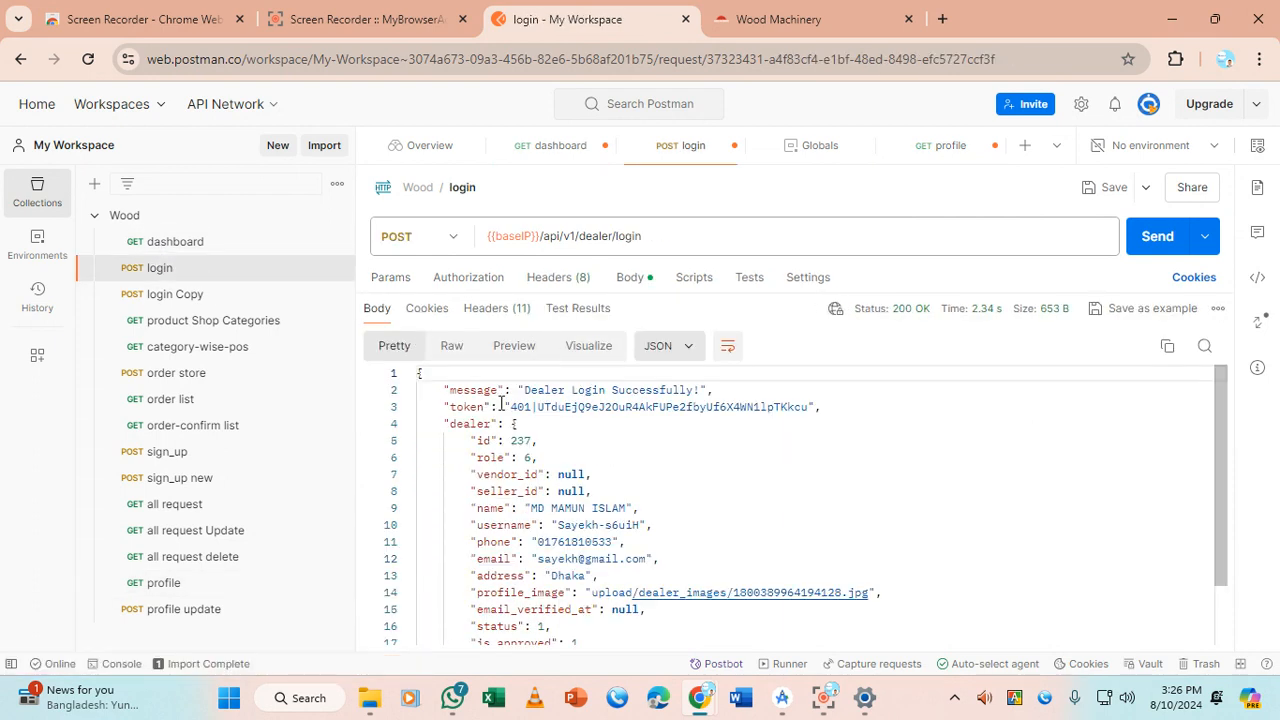
pyautogui.moveTo(511, 407); pyautogui.dragTo(808, 407)
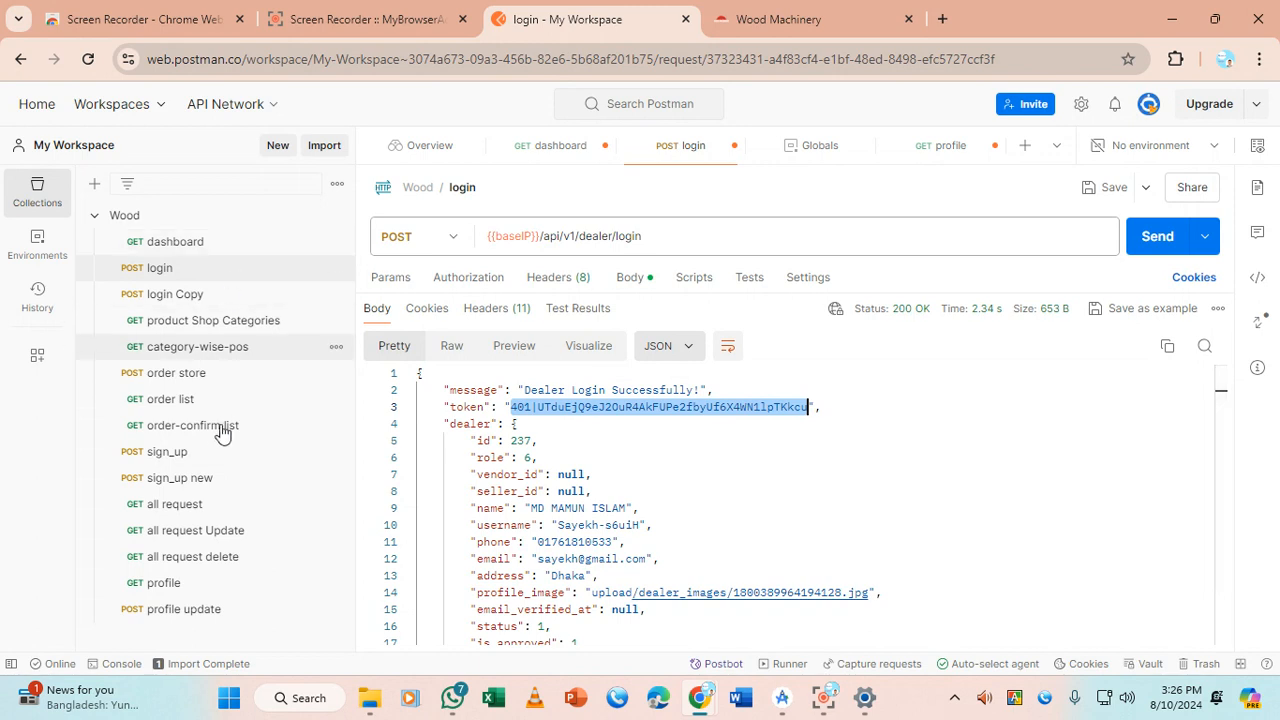
pyautogui.click(190, 583)
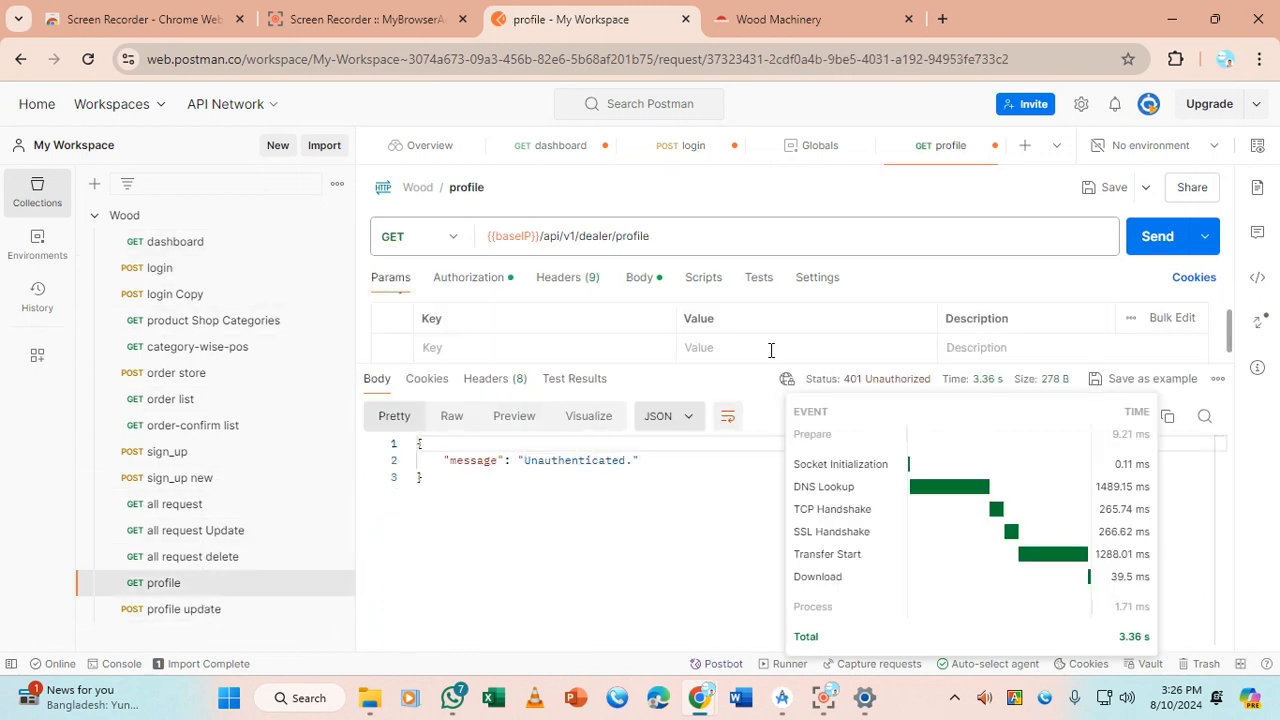
pyautogui.moveTo(778, 362); pyautogui.dragTo(785, 427)
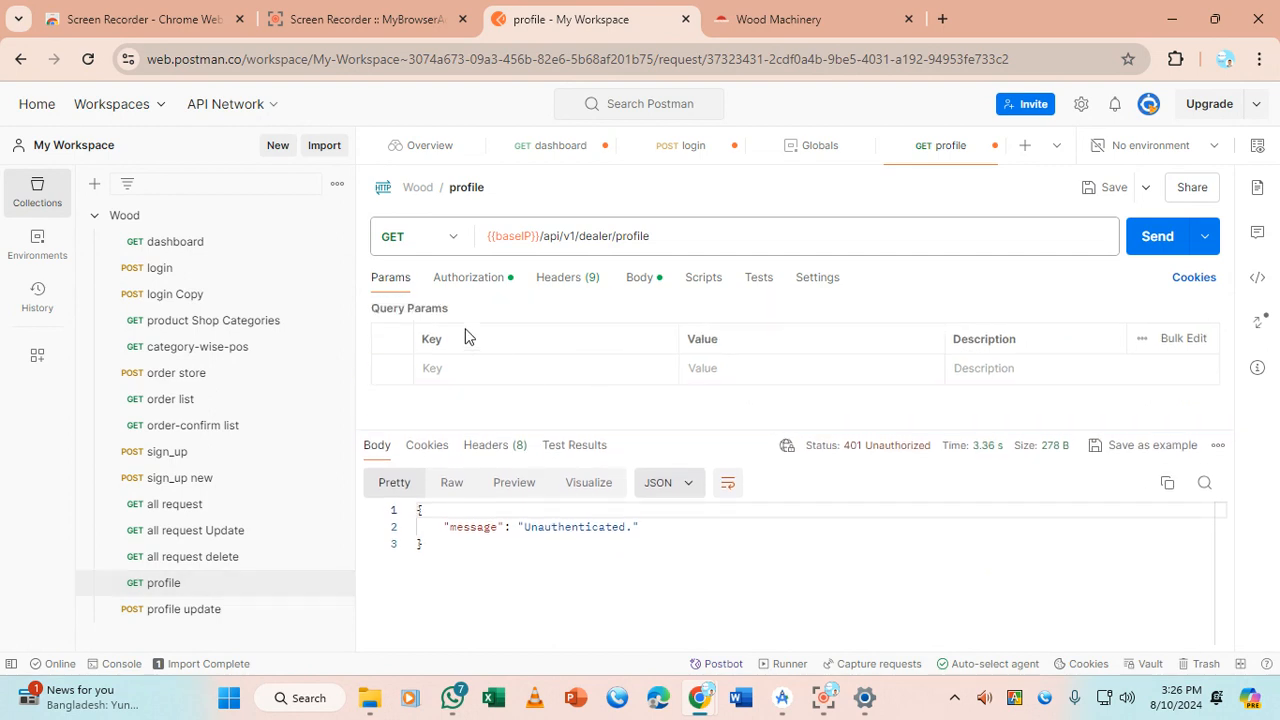
pyautogui.click(488, 282)
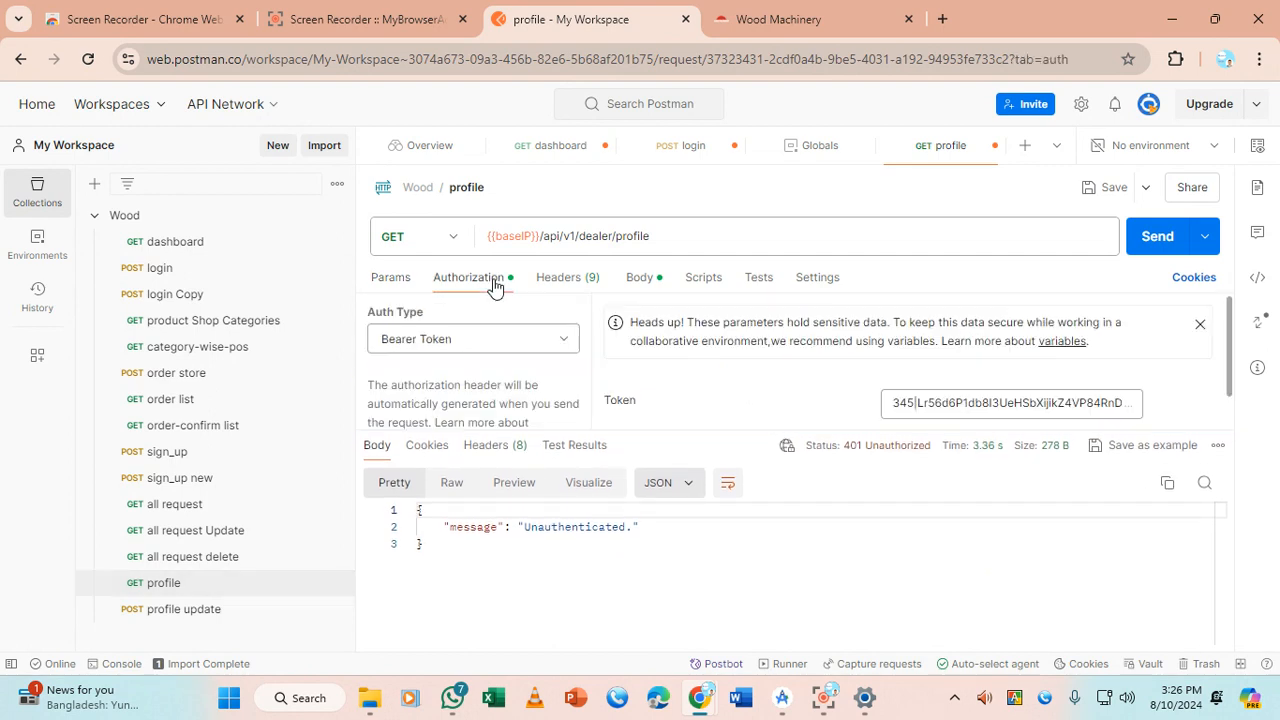
pyautogui.tripleClick(928, 407)
pyautogui.hotkey('ctrl', 'v')
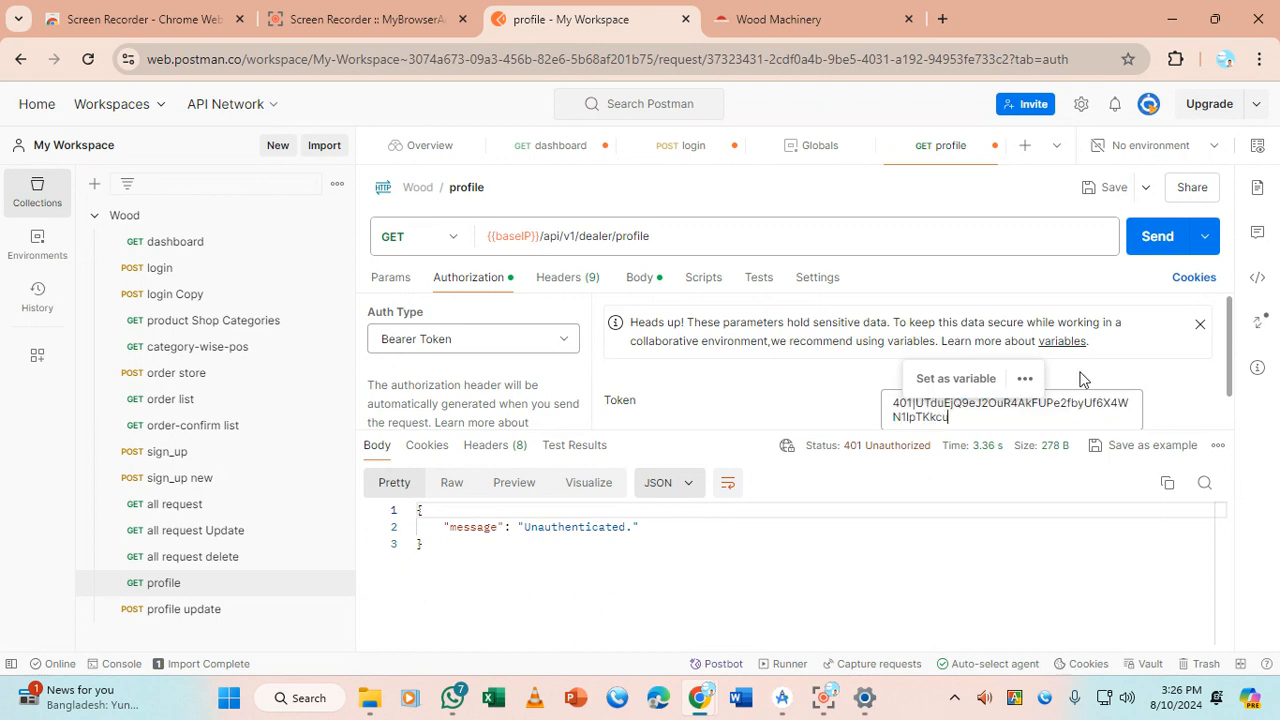
# Resend the profile request, review its 200 OK JSON, then open all request delete
pyautogui.click(1157, 236)
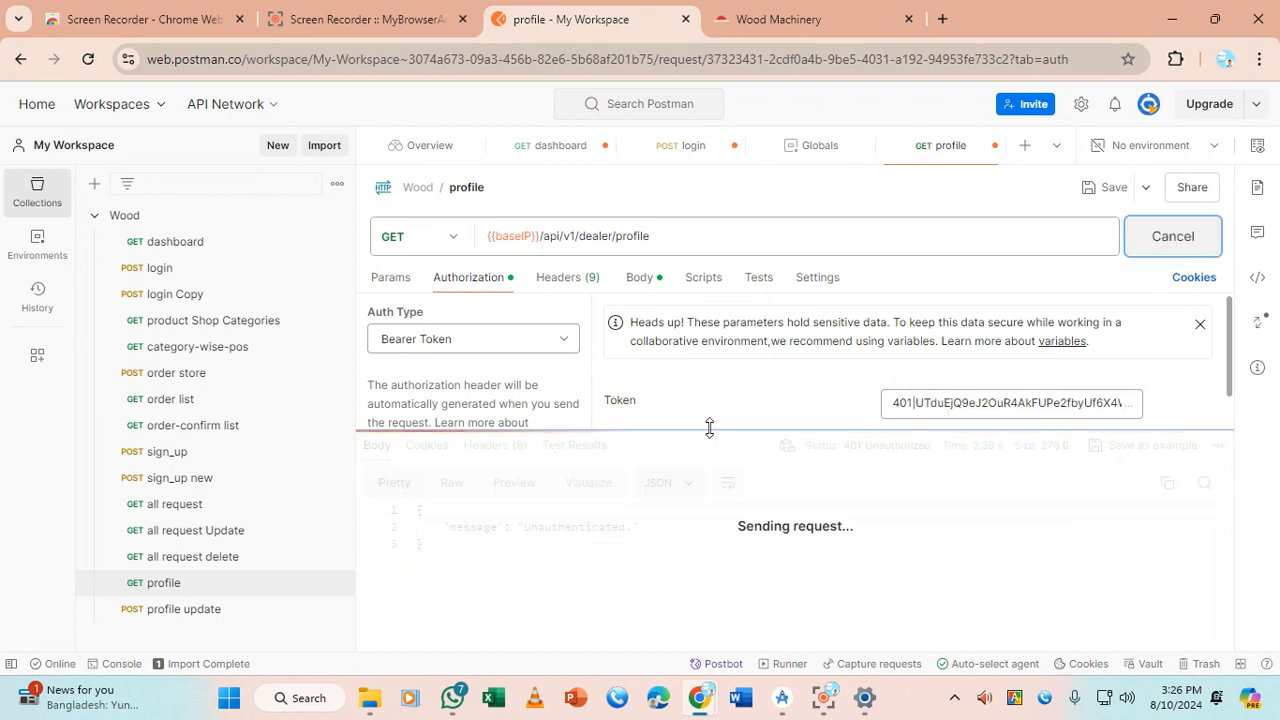
pyautogui.moveTo(711, 425); pyautogui.dragTo(729, 309)
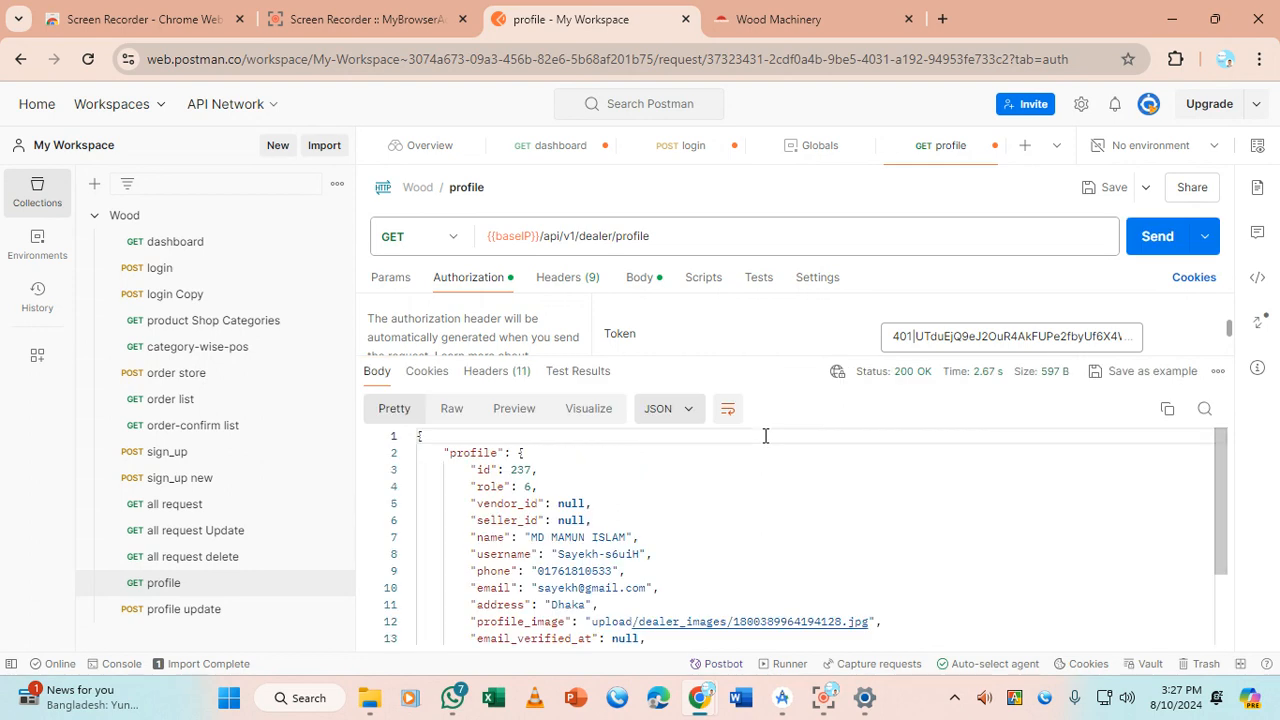
pyautogui.moveTo(540, 538); pyautogui.dragTo(640, 538)
pyautogui.moveTo(538, 588); pyautogui.dragTo(645, 588)
pyautogui.scroll(-2, 637, 582)
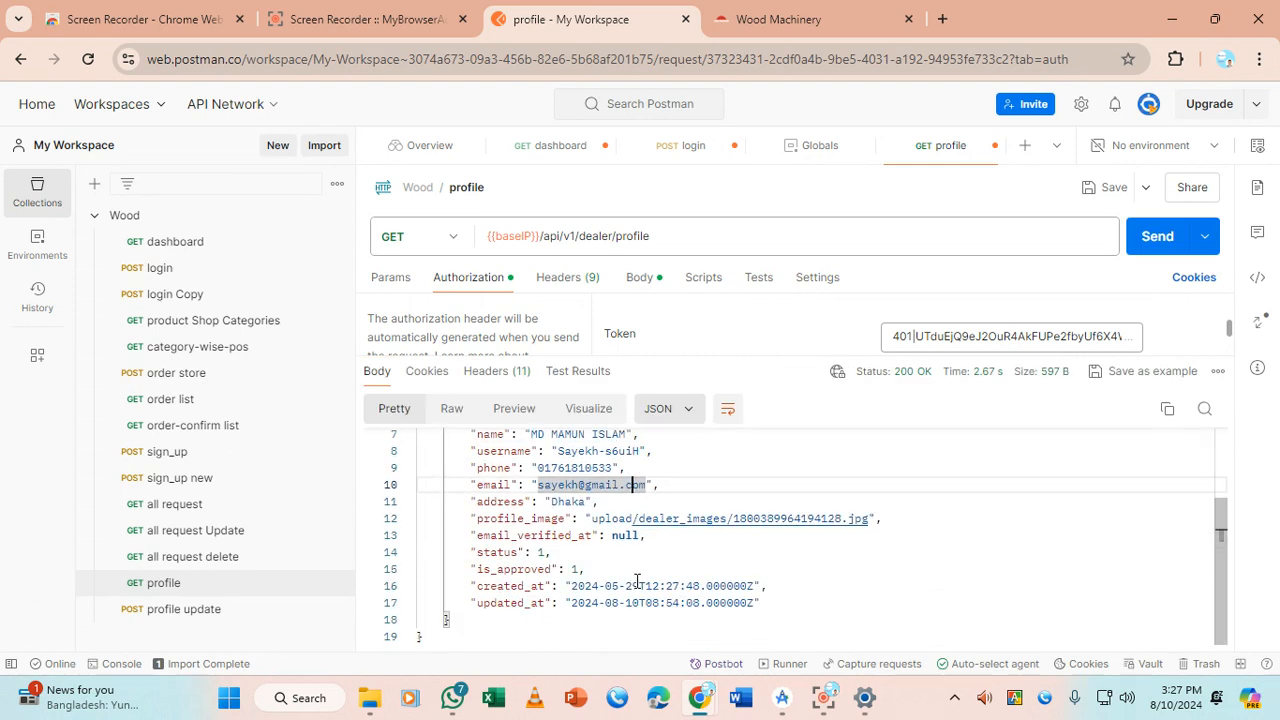
pyautogui.scroll(2, 637, 582)
pyautogui.click(192, 558)
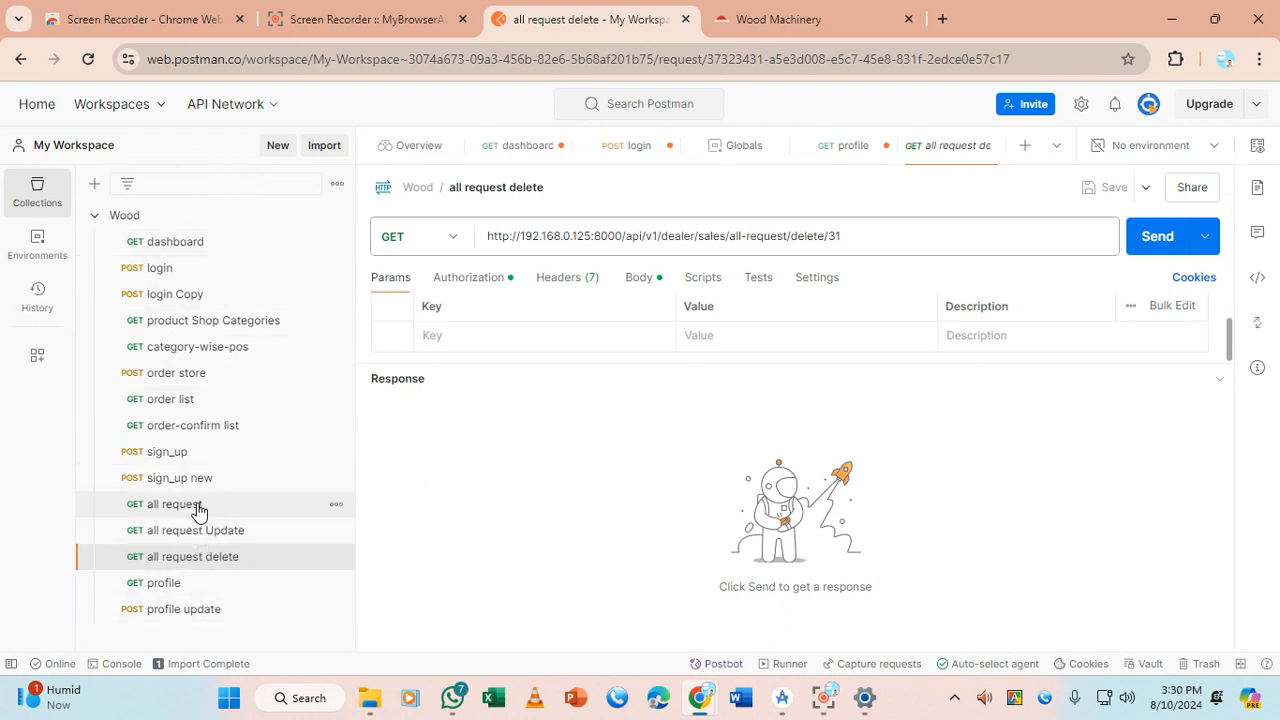
# Open category-wise-pos, paste {{baseIP}} over {{ip}} in its URL, and send for 200 OK
pyautogui.click(186, 402)
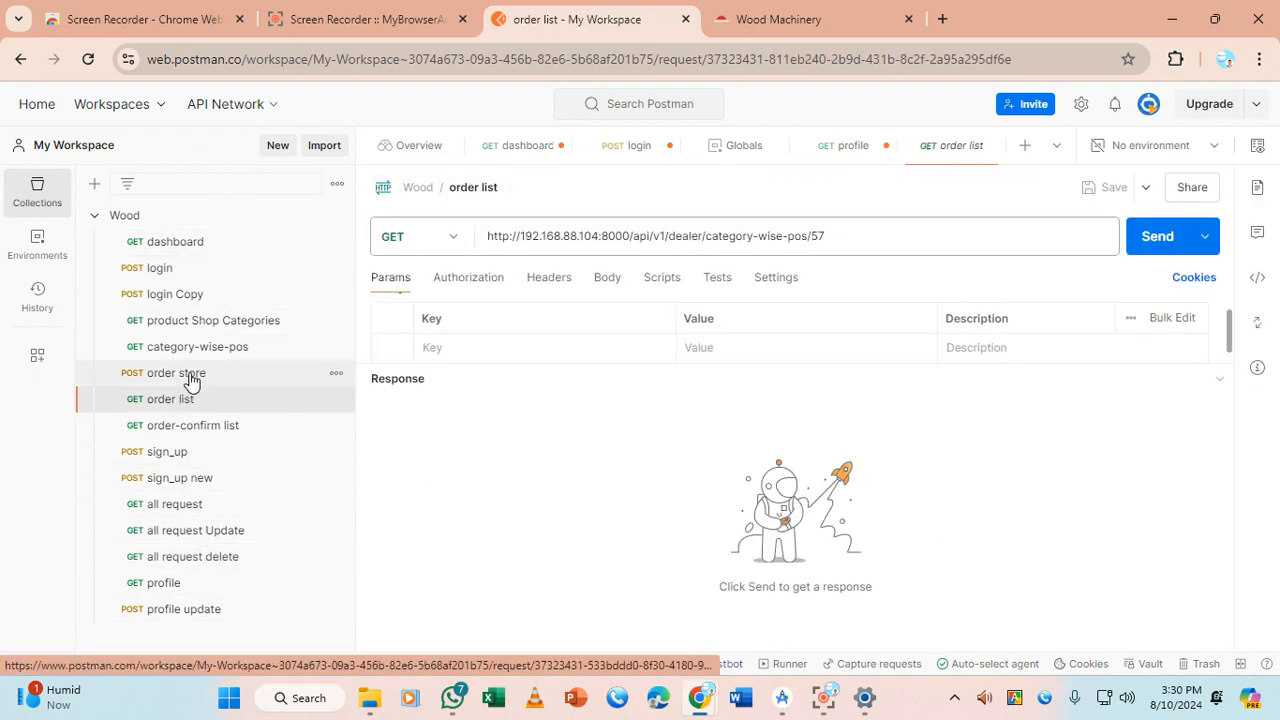
pyautogui.click(212, 322)
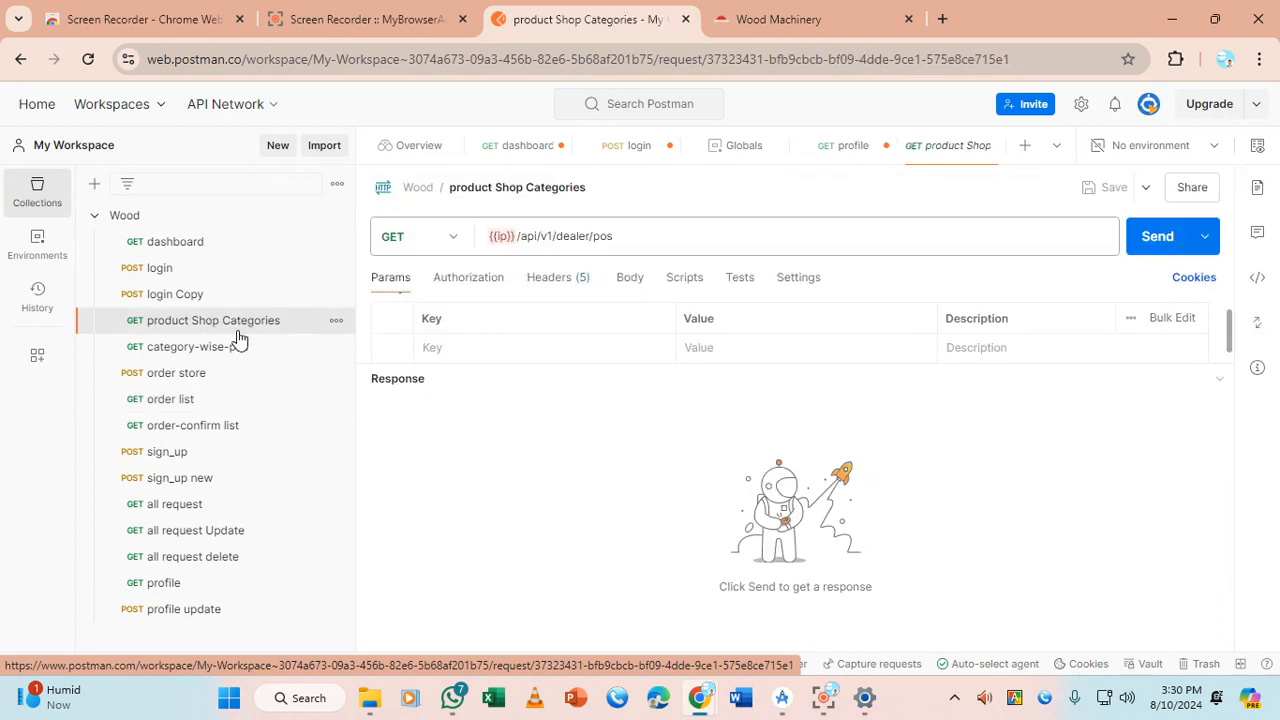
pyautogui.click(239, 352)
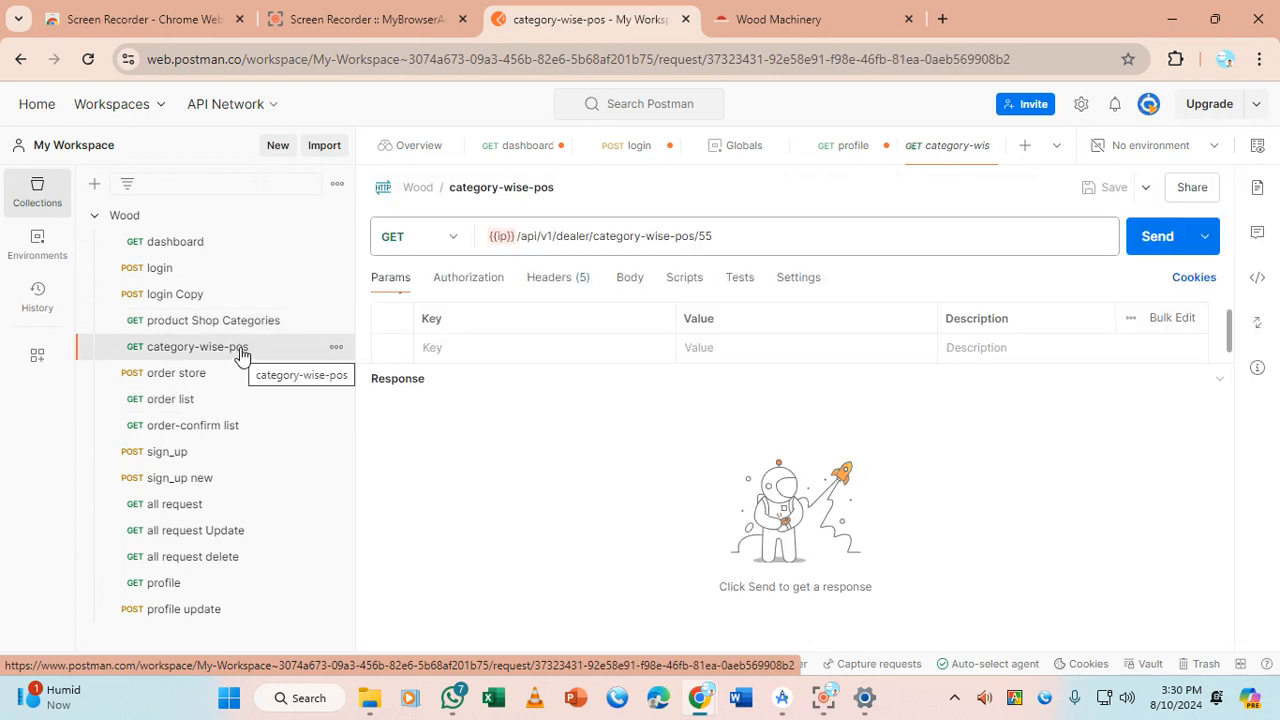
pyautogui.moveTo(516, 236); pyautogui.dragTo(483, 236)
pyautogui.write('{{baseIP}}')
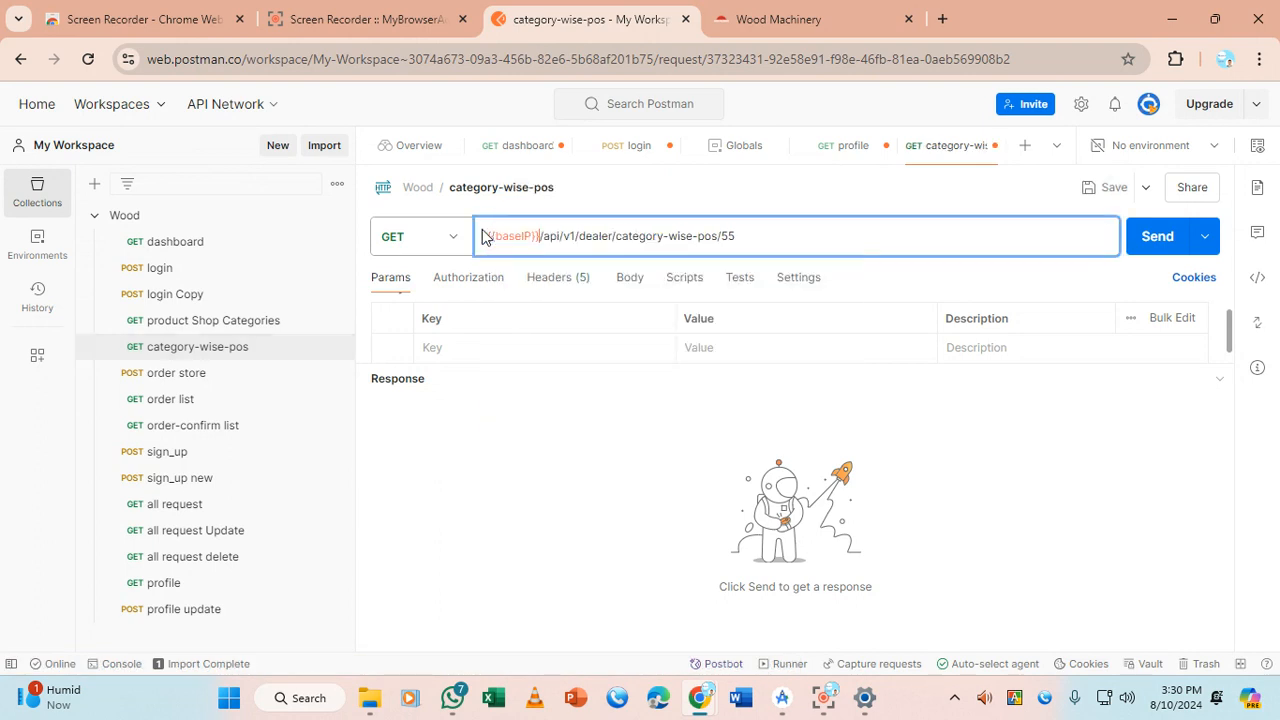
pyautogui.click(1160, 238)
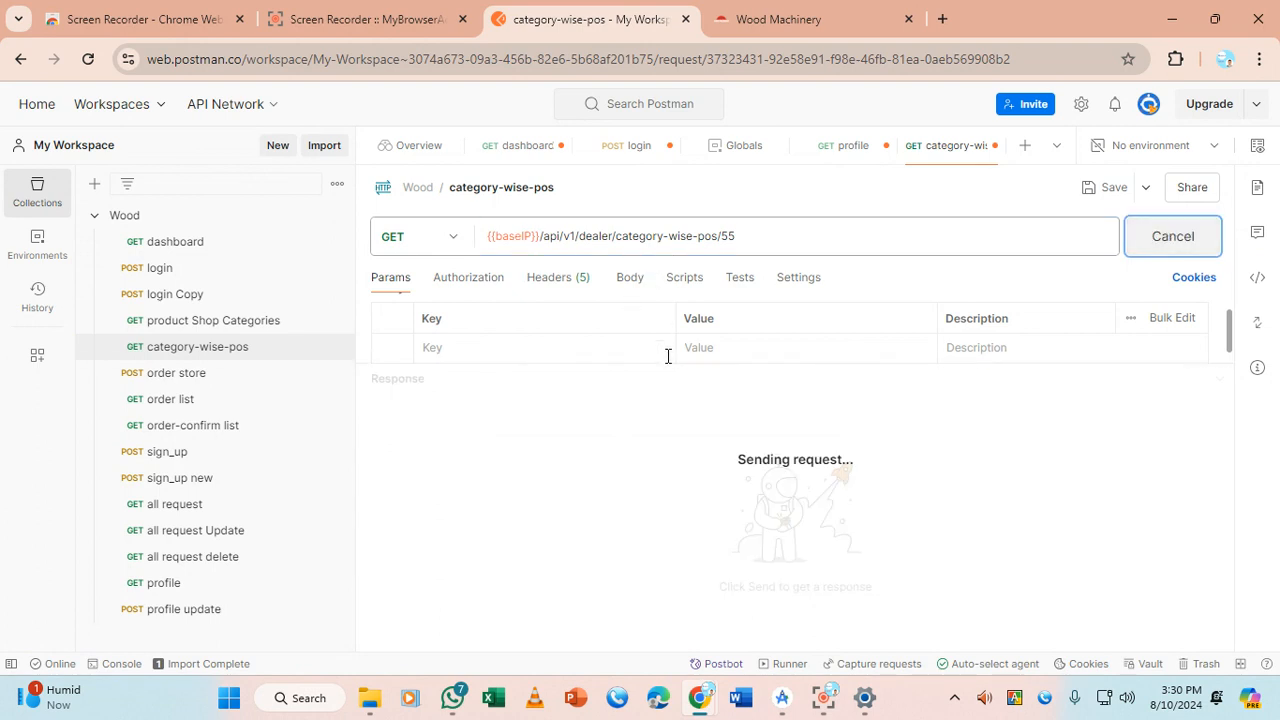
pyautogui.moveTo(669, 365); pyautogui.dragTo(683, 306)
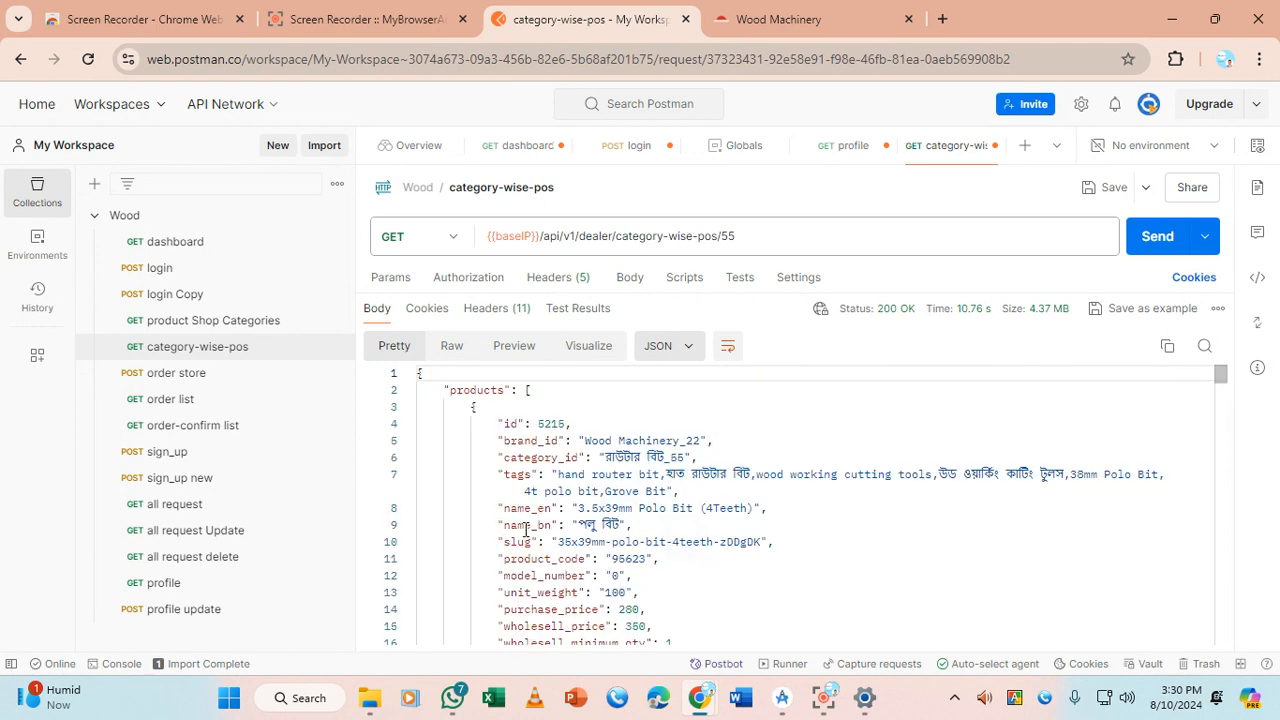
# Inspect and fold the first product's fields in the category-wise-pos response, then open product Shop Categories
pyautogui.scroll(-1, 528, 535)
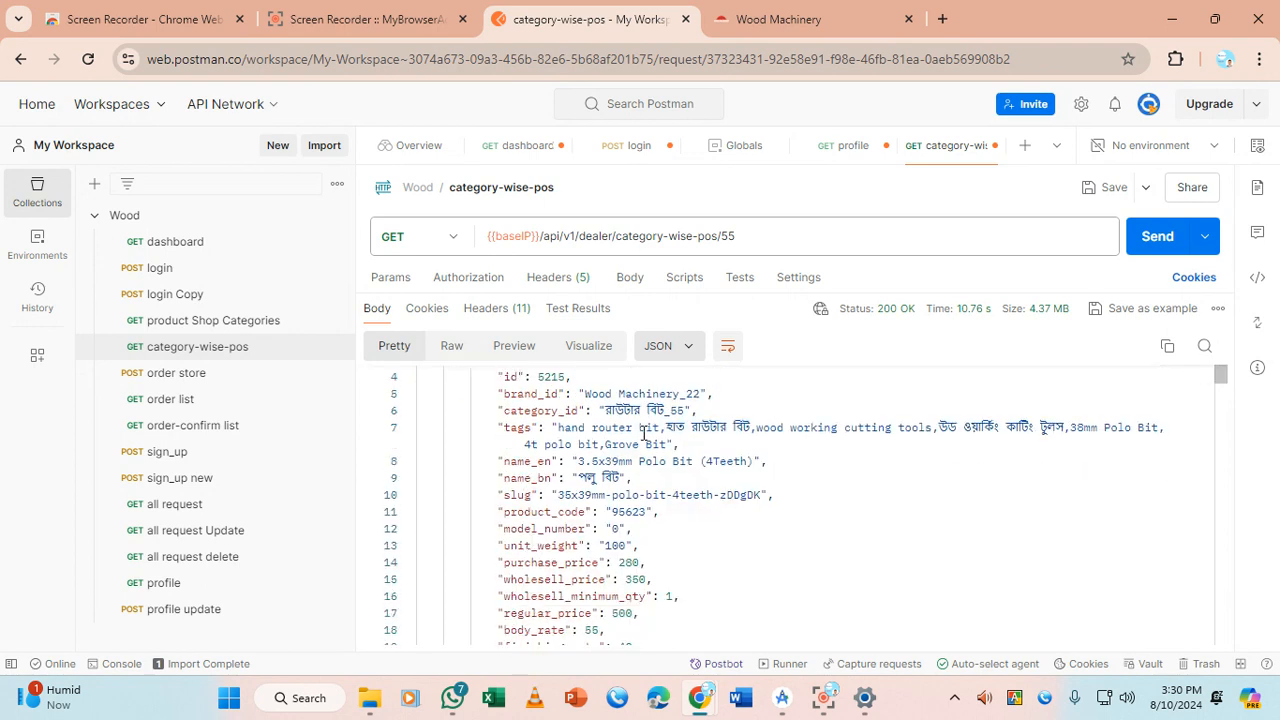
pyautogui.scroll(1, 600, 450)
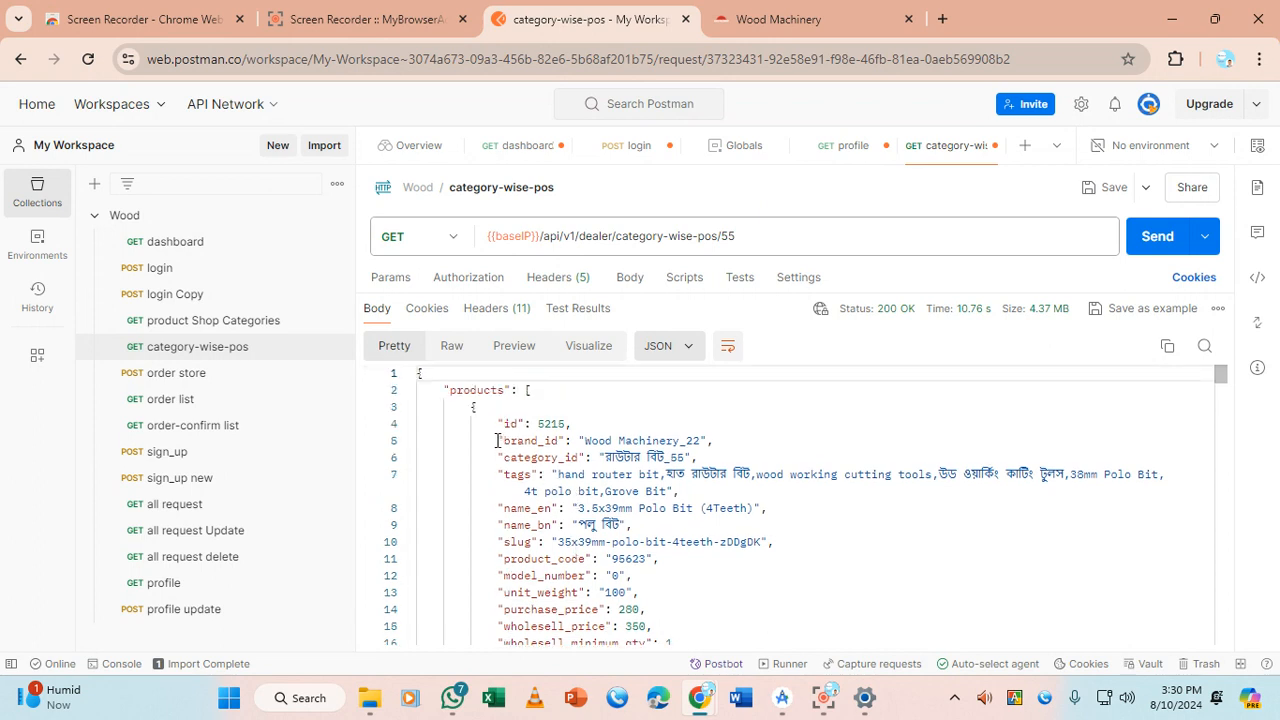
pyautogui.moveTo(498, 422); pyautogui.dragTo(716, 644)
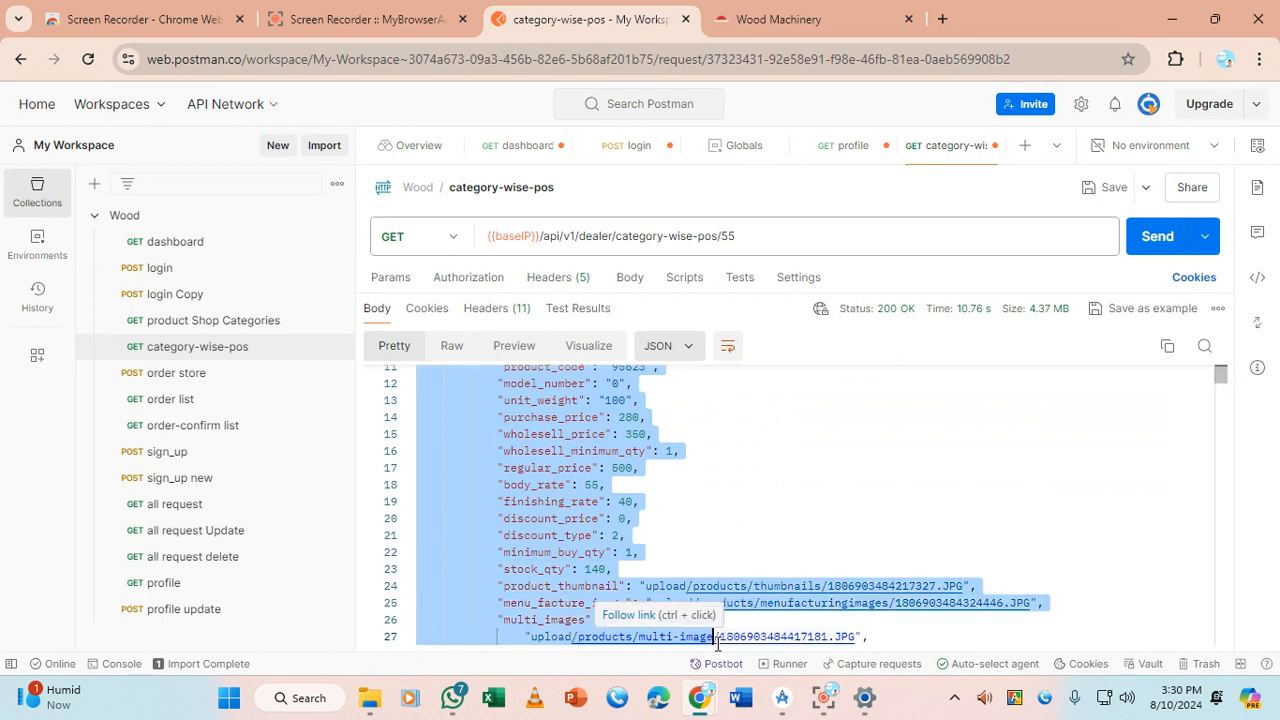
pyautogui.click(675, 509)
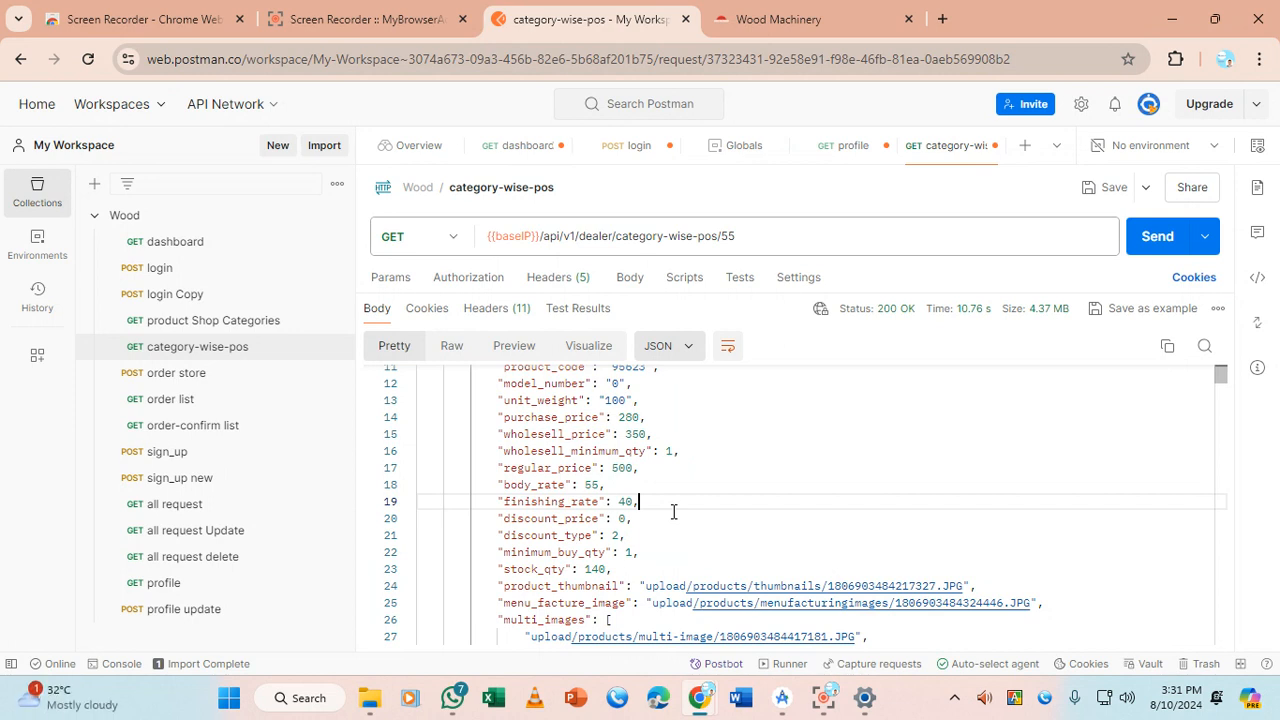
pyautogui.moveTo(497, 384); pyautogui.dragTo(655, 607)
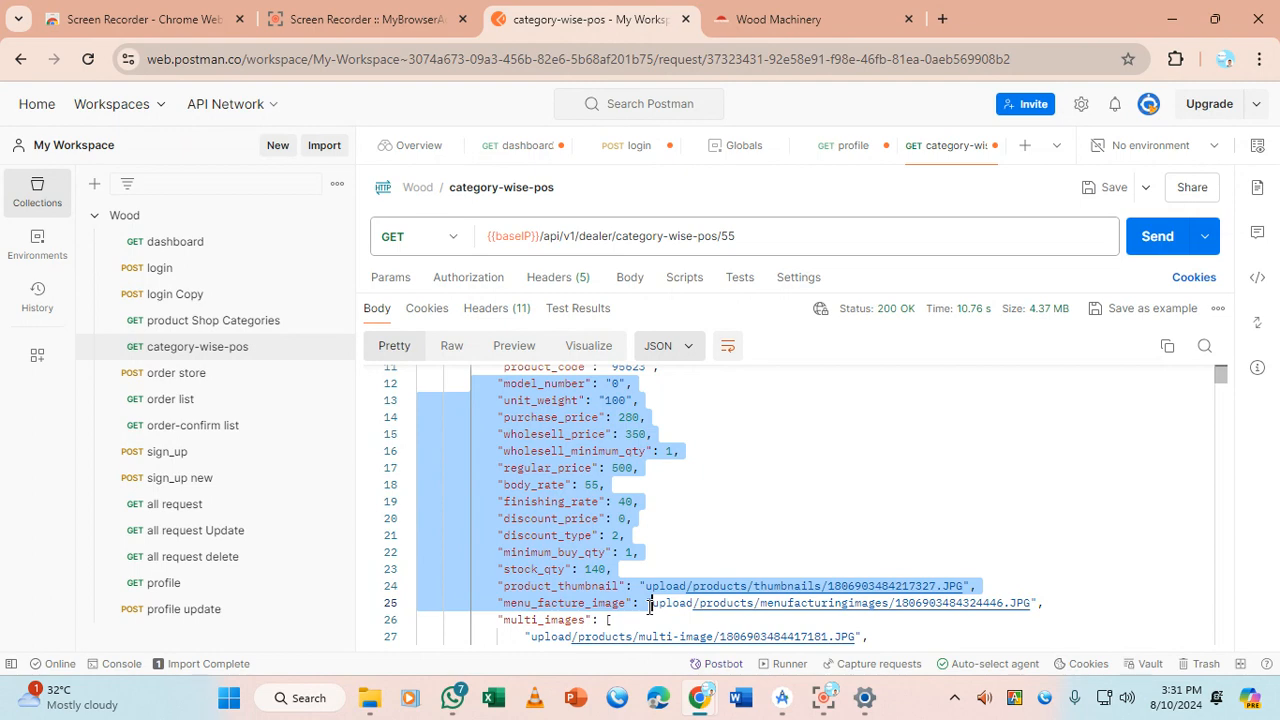
pyautogui.scroll(-5, 650, 605)
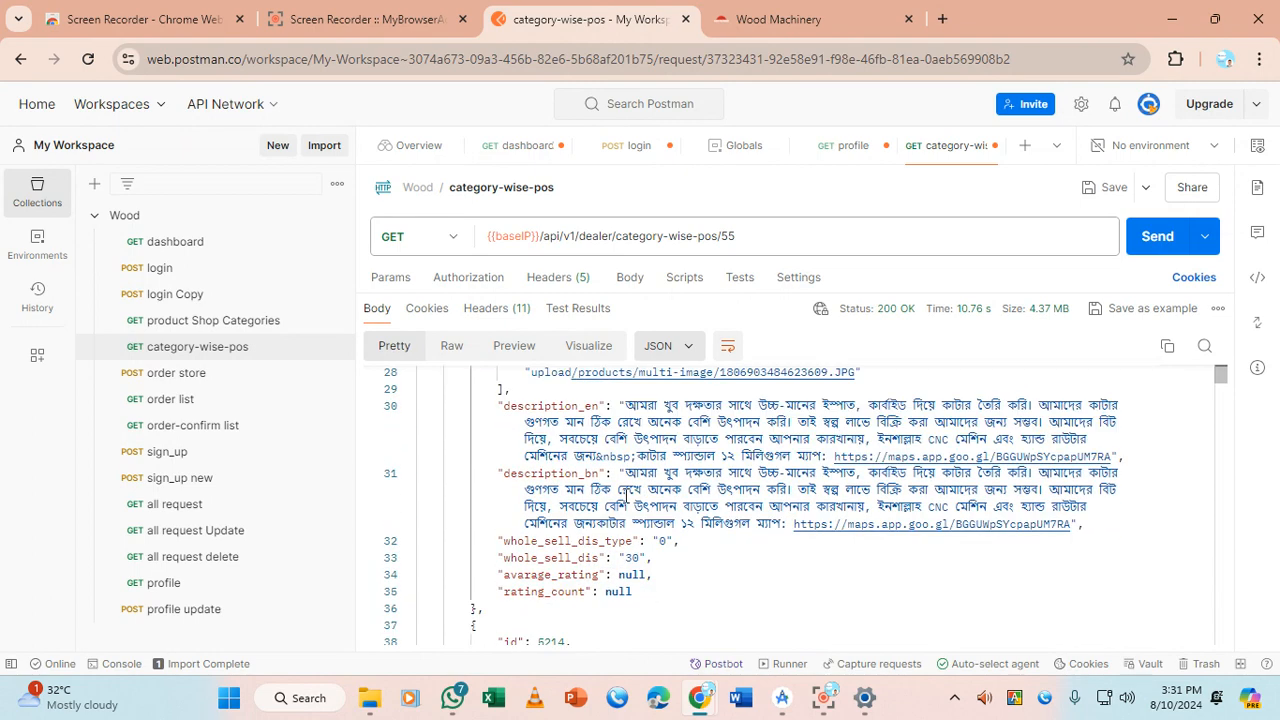
pyautogui.scroll(8, 520, 483)
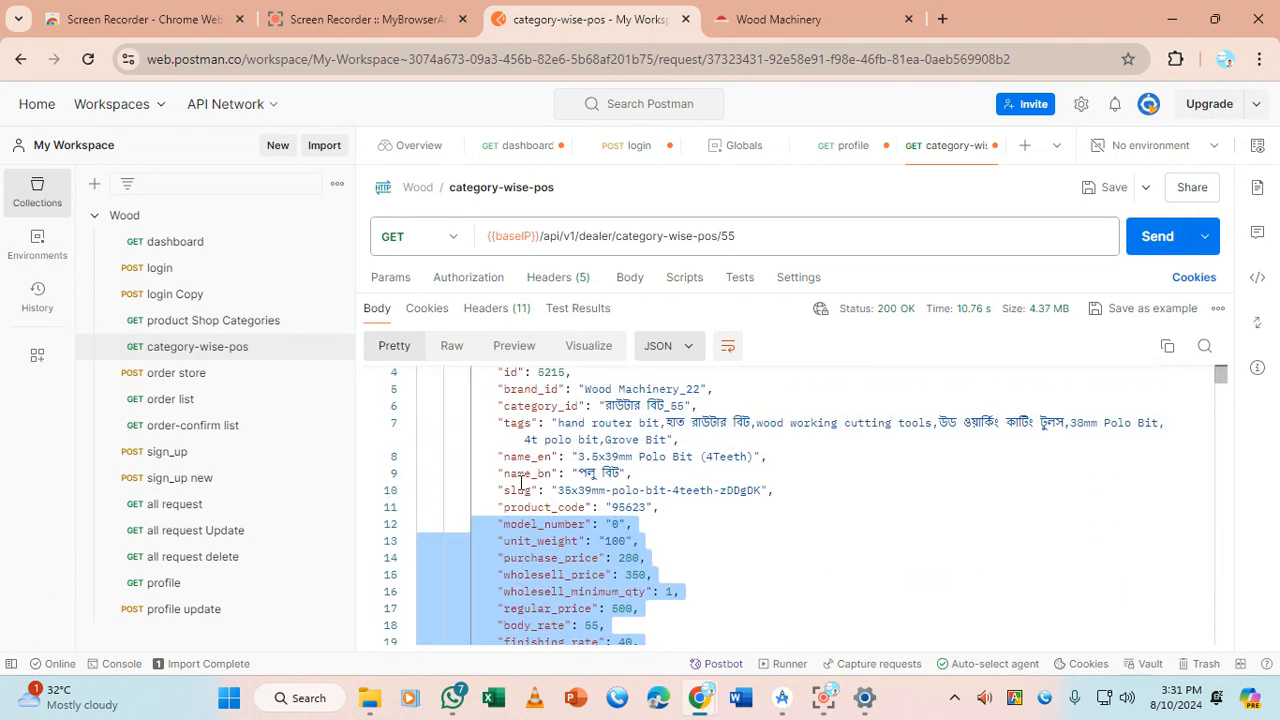
pyautogui.click(409, 407)
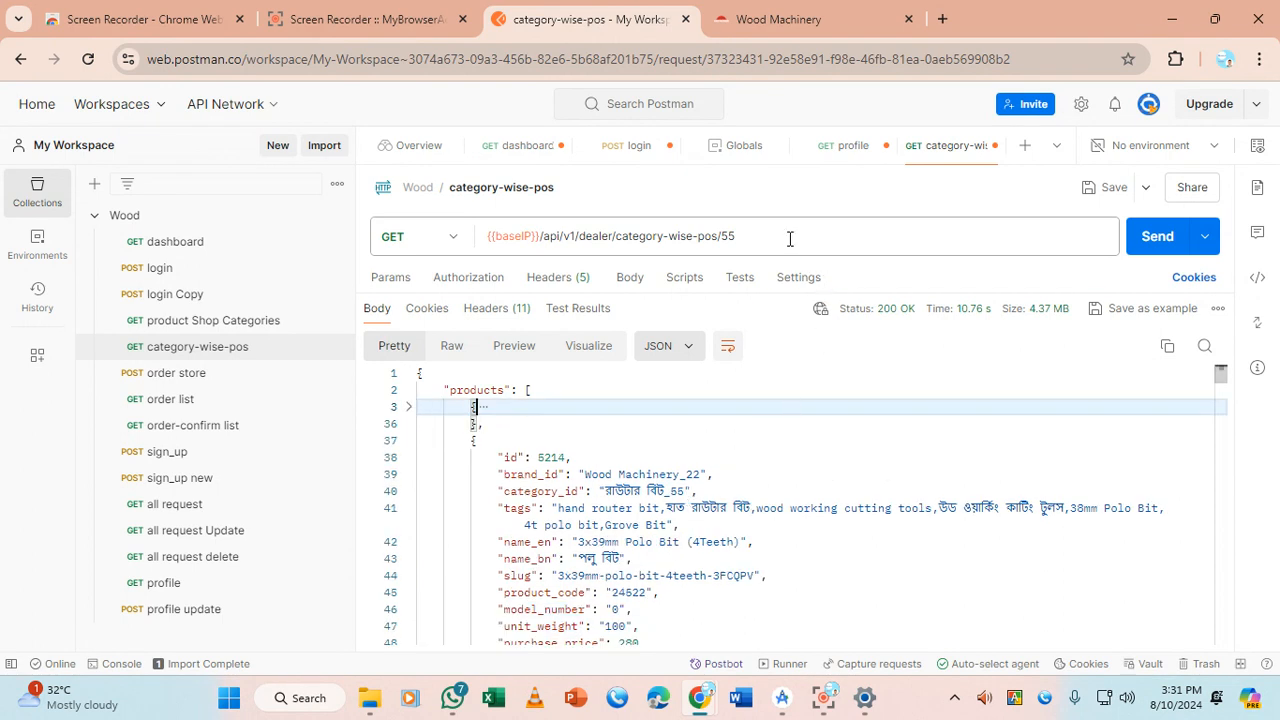
pyautogui.doubleClick(728, 234)
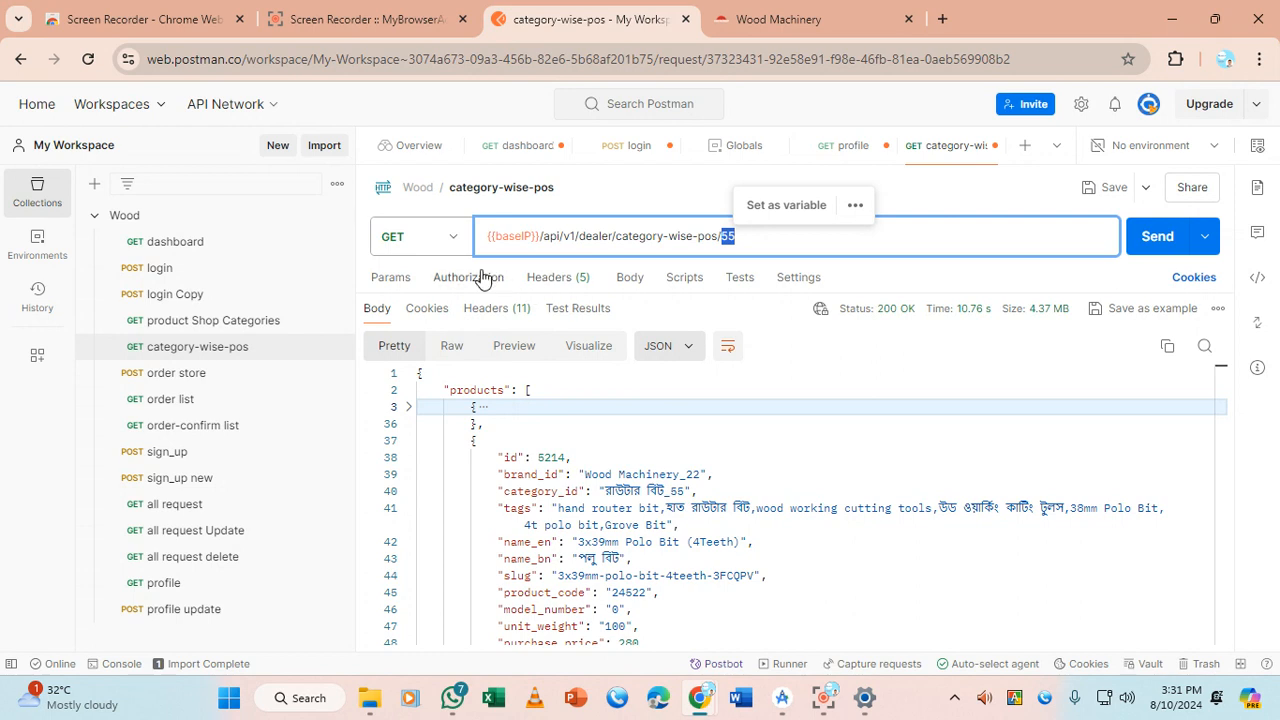
pyautogui.click(205, 328)
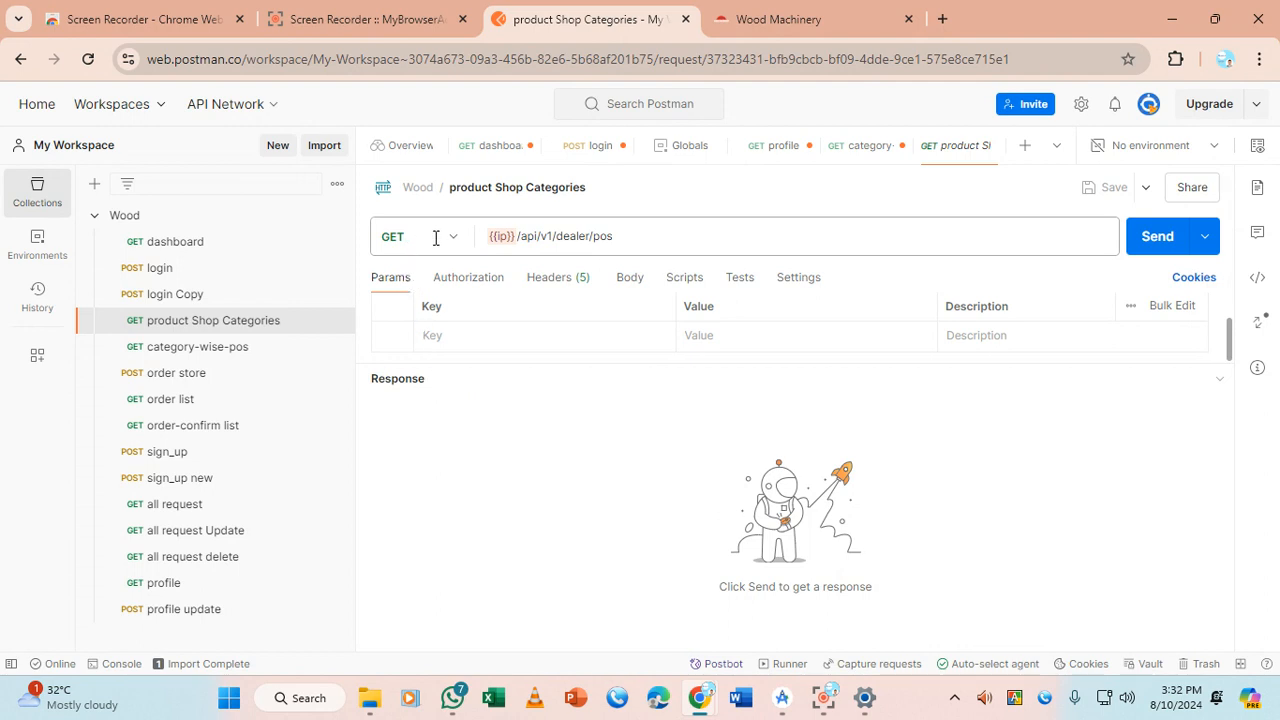
# Replace {{ip}} with {{baseIP}} in the product Shop Categories URL and send, getting 200 OK
pyautogui.moveTo(516, 236); pyautogui.dragTo(490, 240)
pyautogui.write('{{')
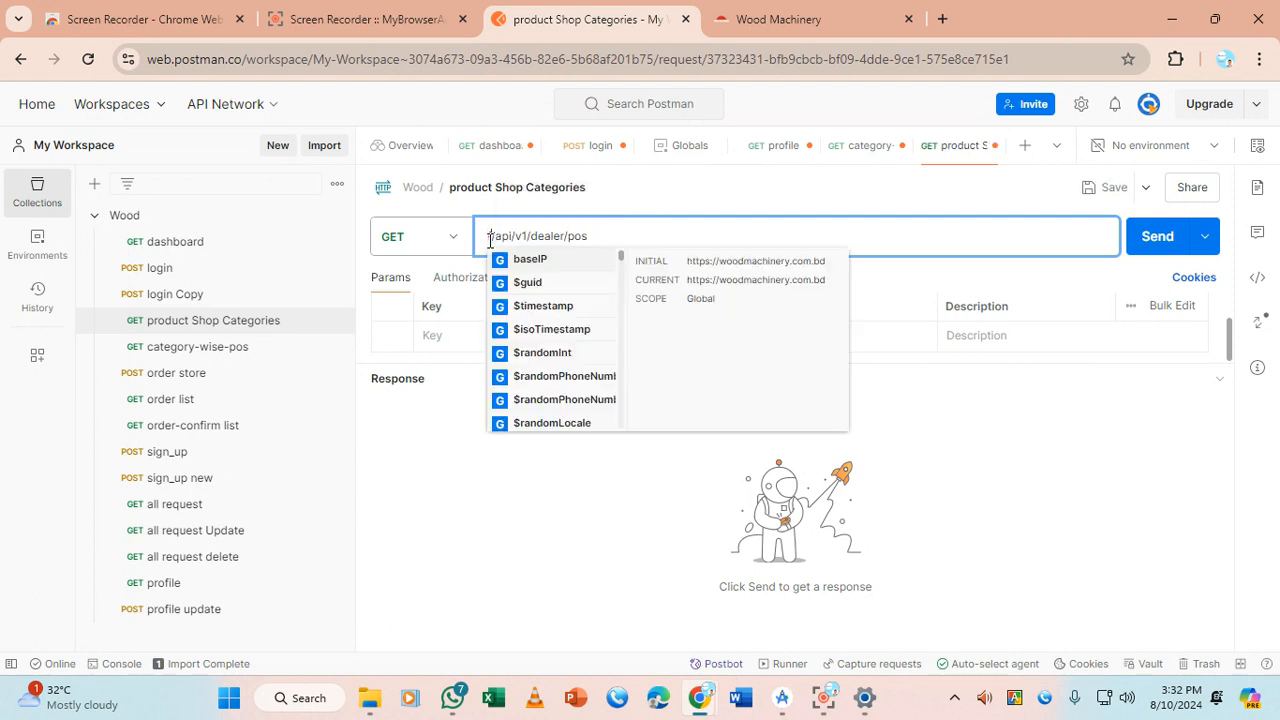
pyautogui.press('Return')
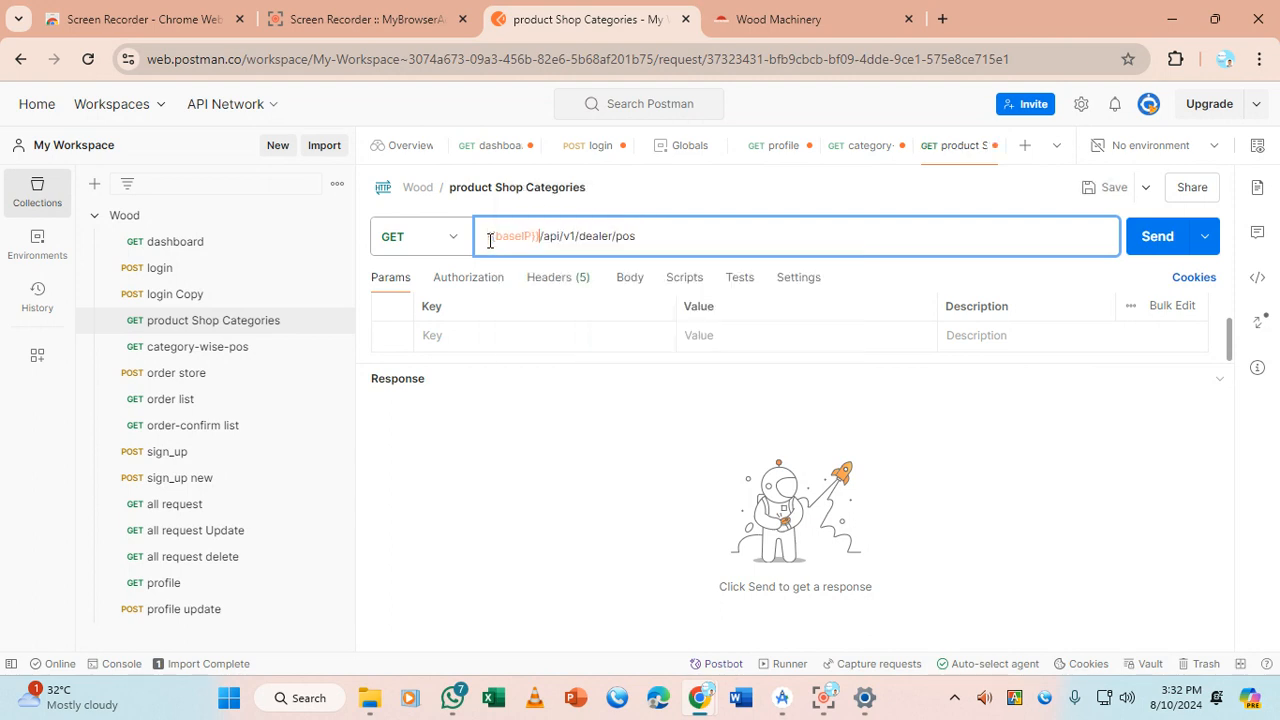
pyautogui.click(1157, 238)
pyautogui.moveTo(783, 363); pyautogui.dragTo(791, 300)
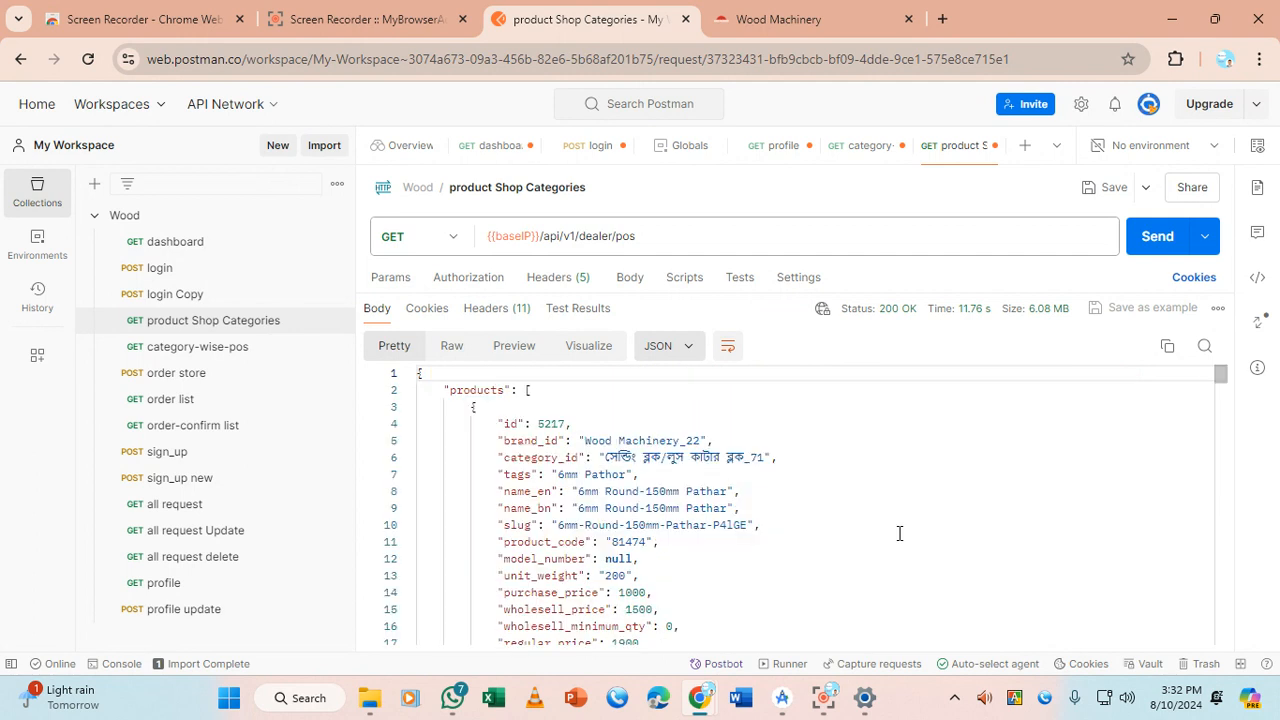
# Show the product Shop Categories authorization settings and open the Auth Type list
pyautogui.click(550, 424)
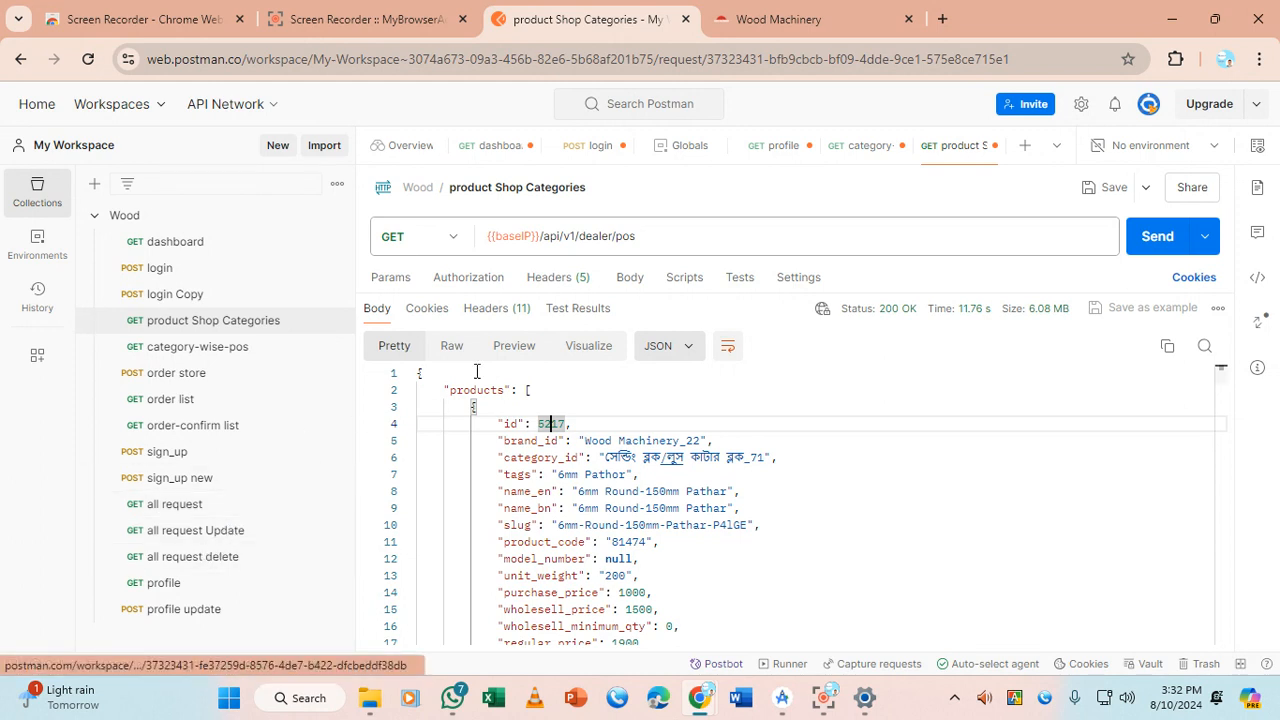
pyautogui.click(476, 280)
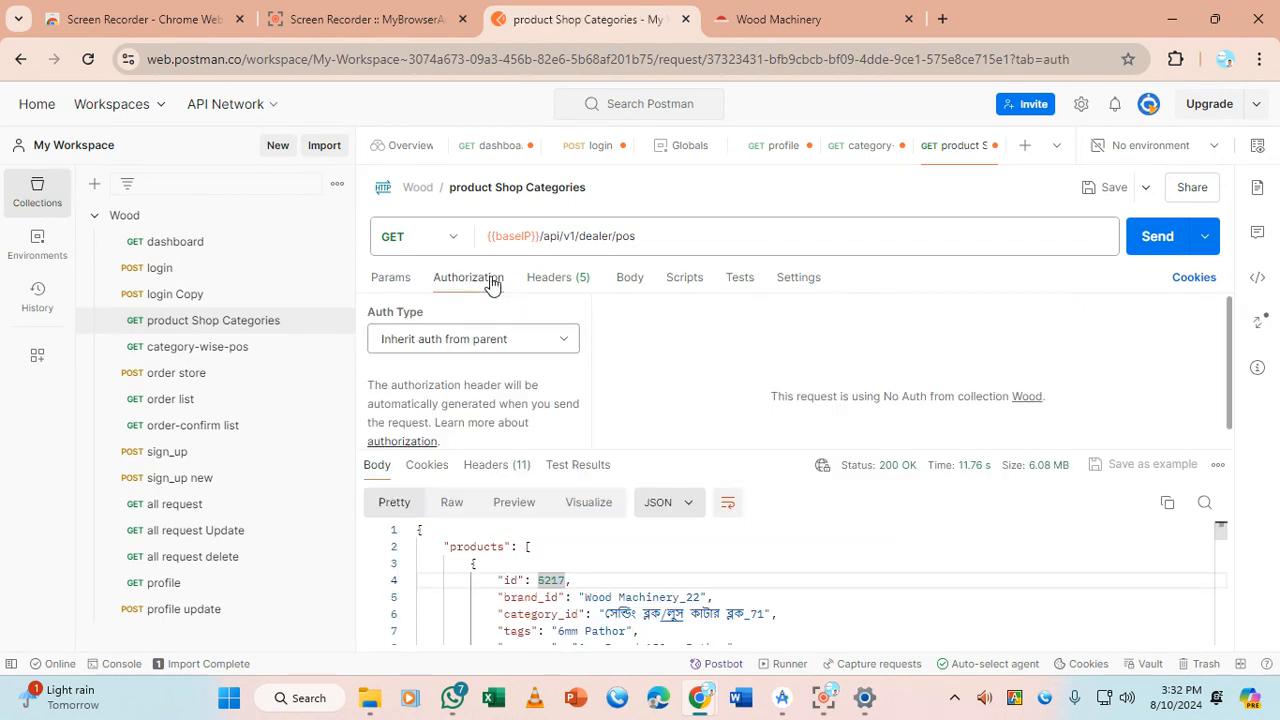
pyautogui.click(487, 340)
pyautogui.scroll(-1, 457, 214)
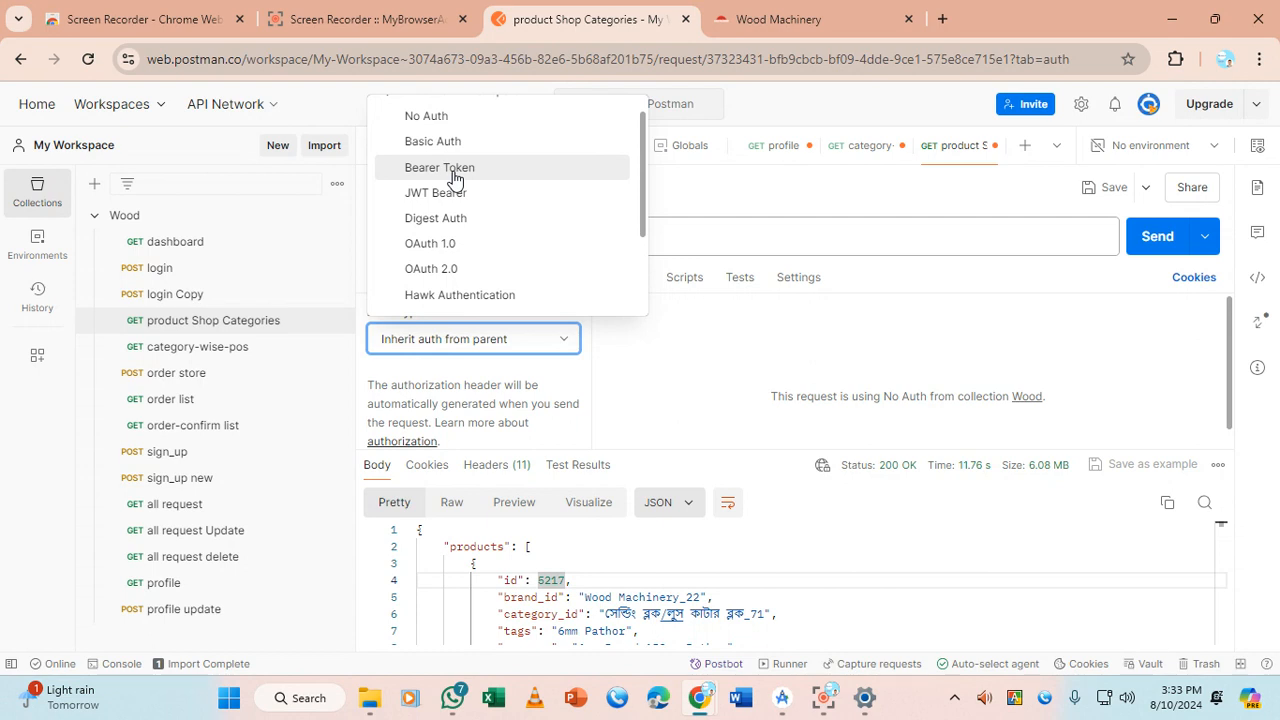
# Set the auth type to Bearer Token, then view the request's Headers (6)
pyautogui.click(455, 175)
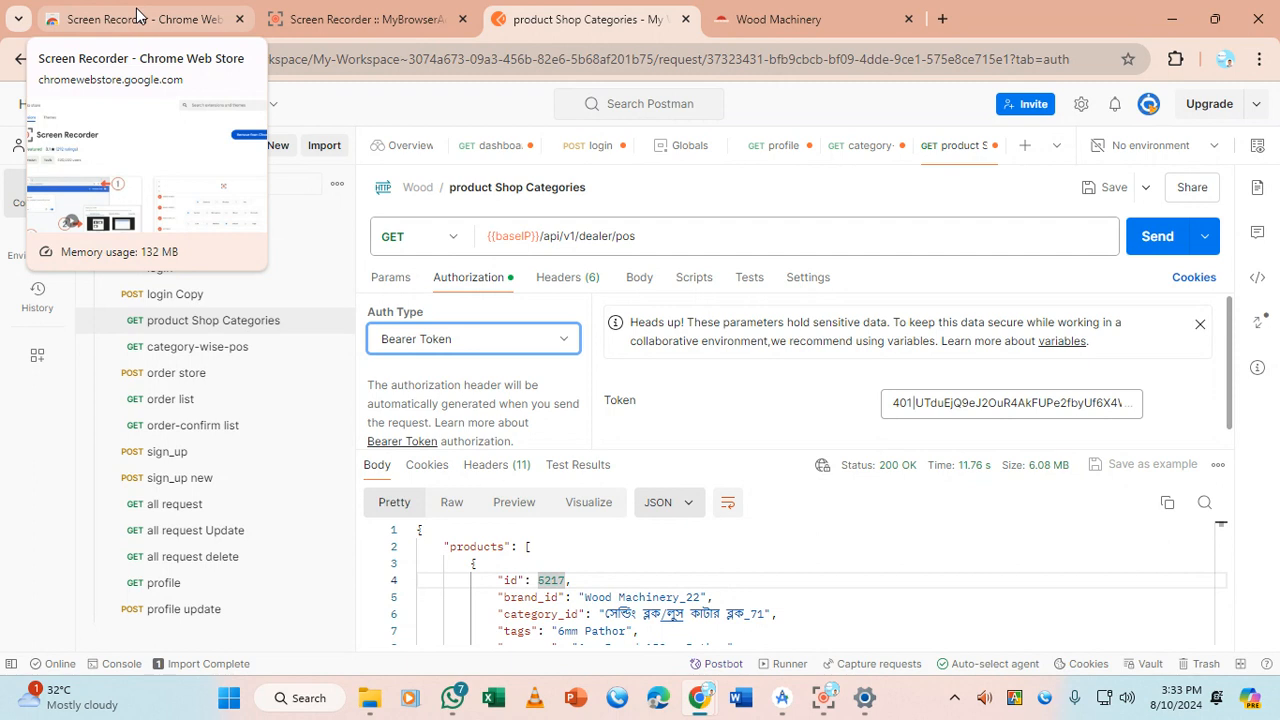
pyautogui.click(560, 283)
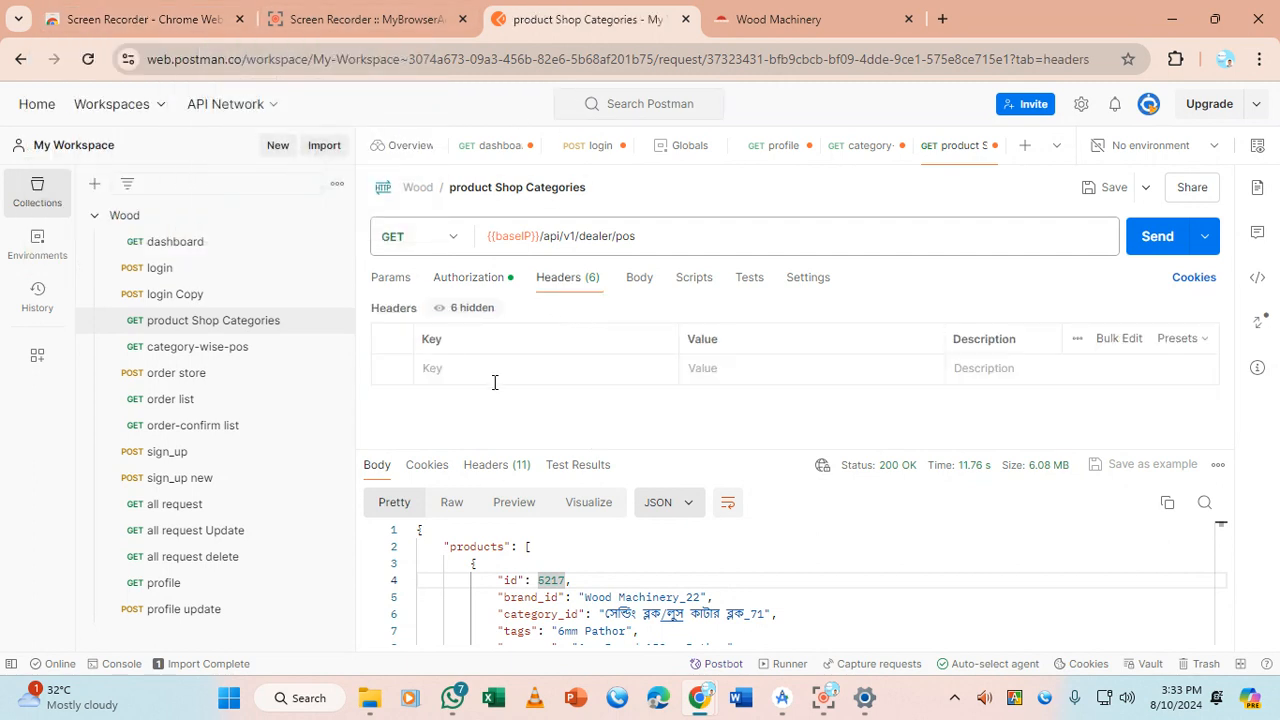
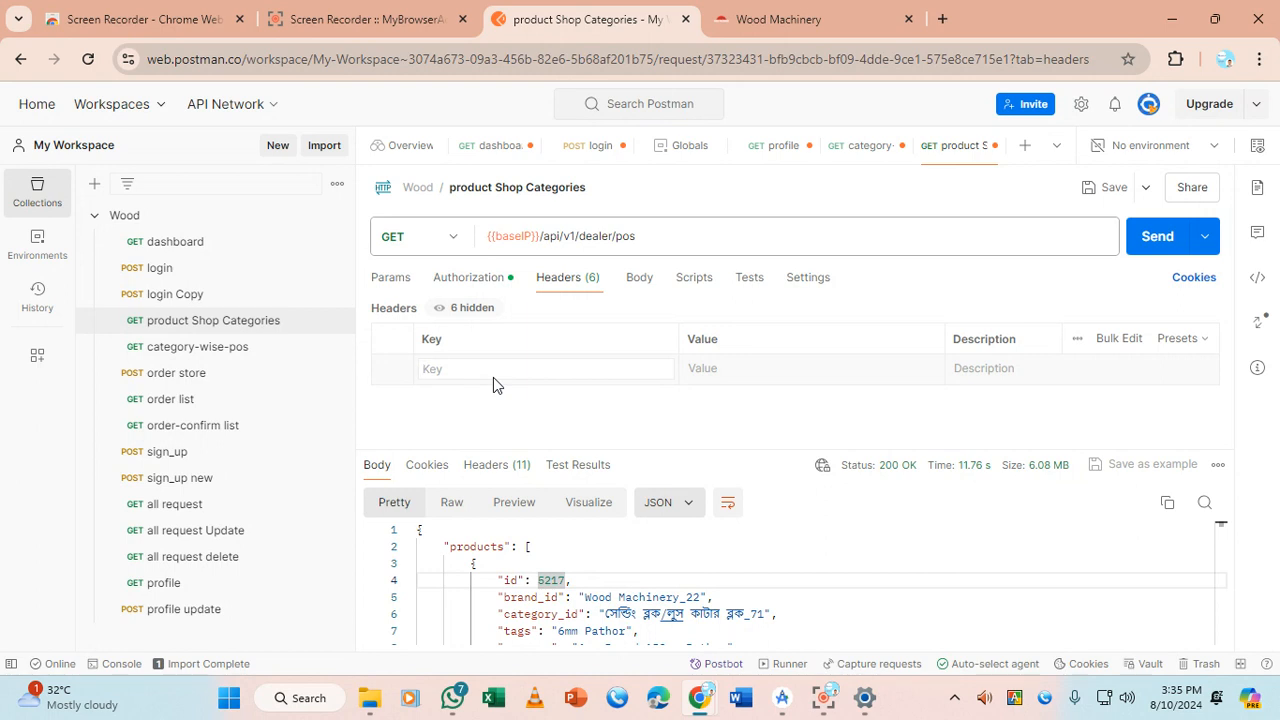
# Check the method options and select the product Shop Categories request URL
pyautogui.click(449, 236)
pyautogui.click(449, 236)
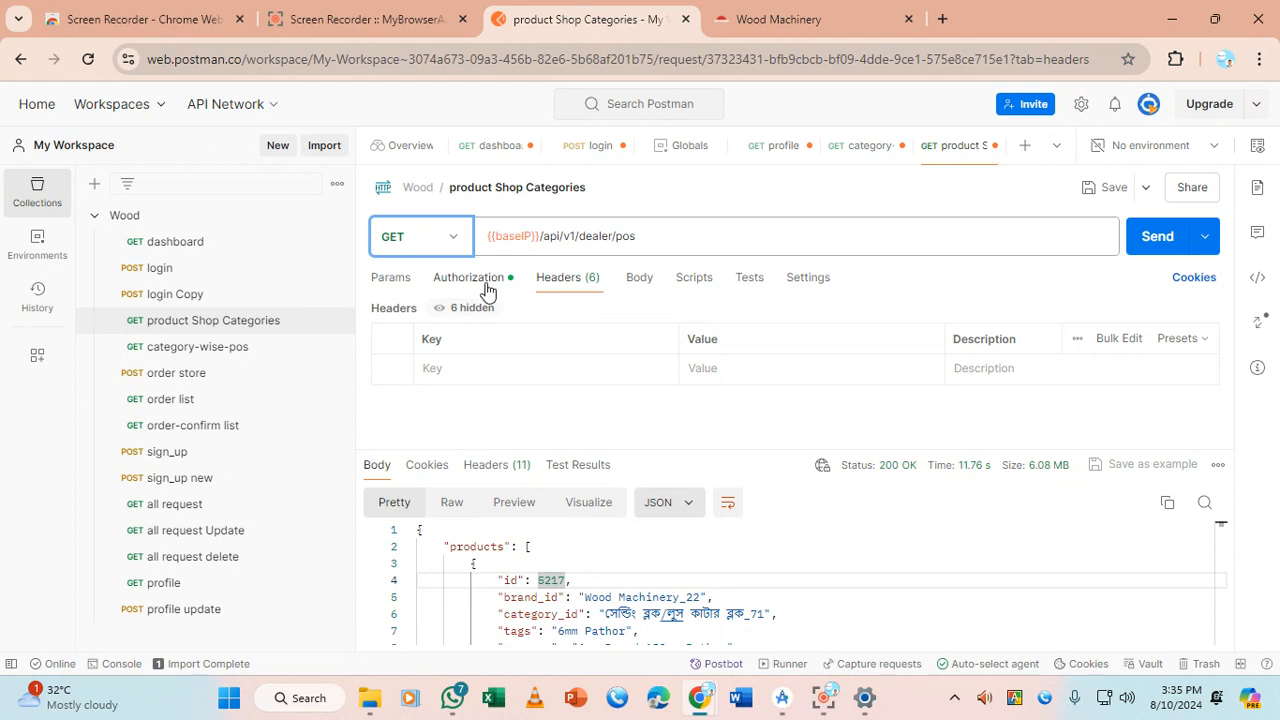
pyautogui.moveTo(675, 239); pyautogui.dragTo(480, 236)
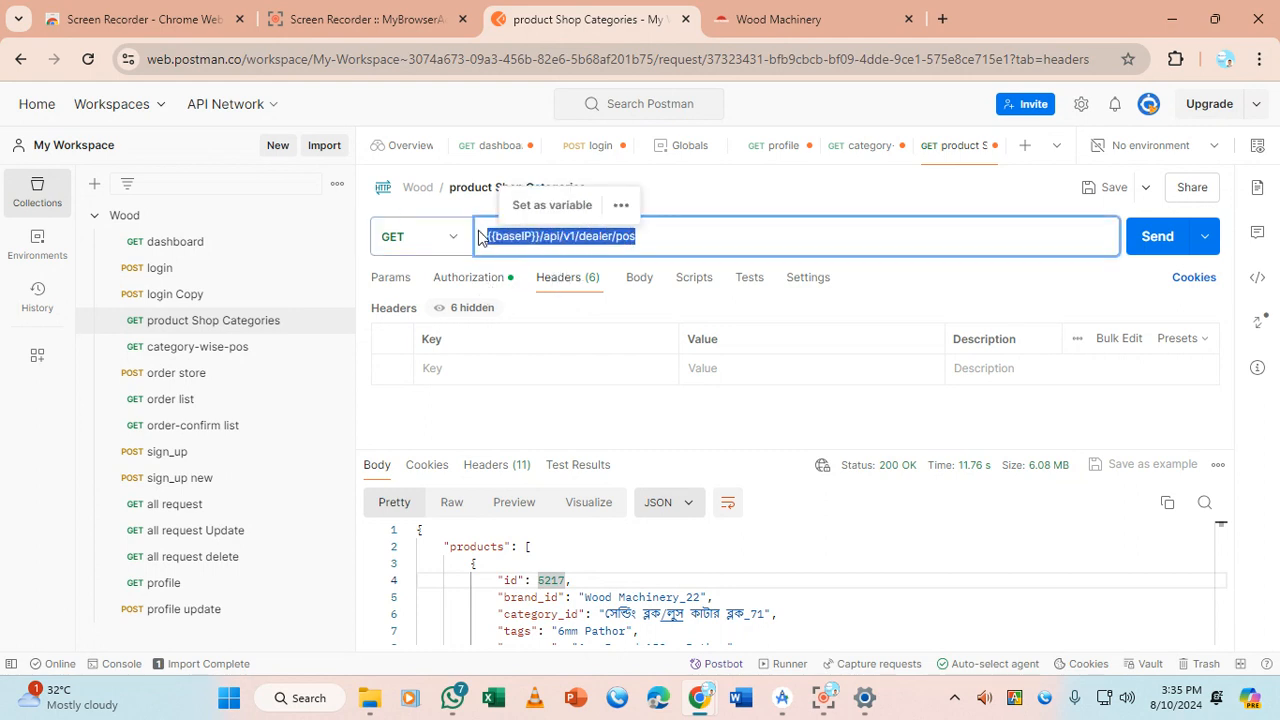
# Open login Copy, select its URL, then open the dashboard GET request
pyautogui.click(212, 294)
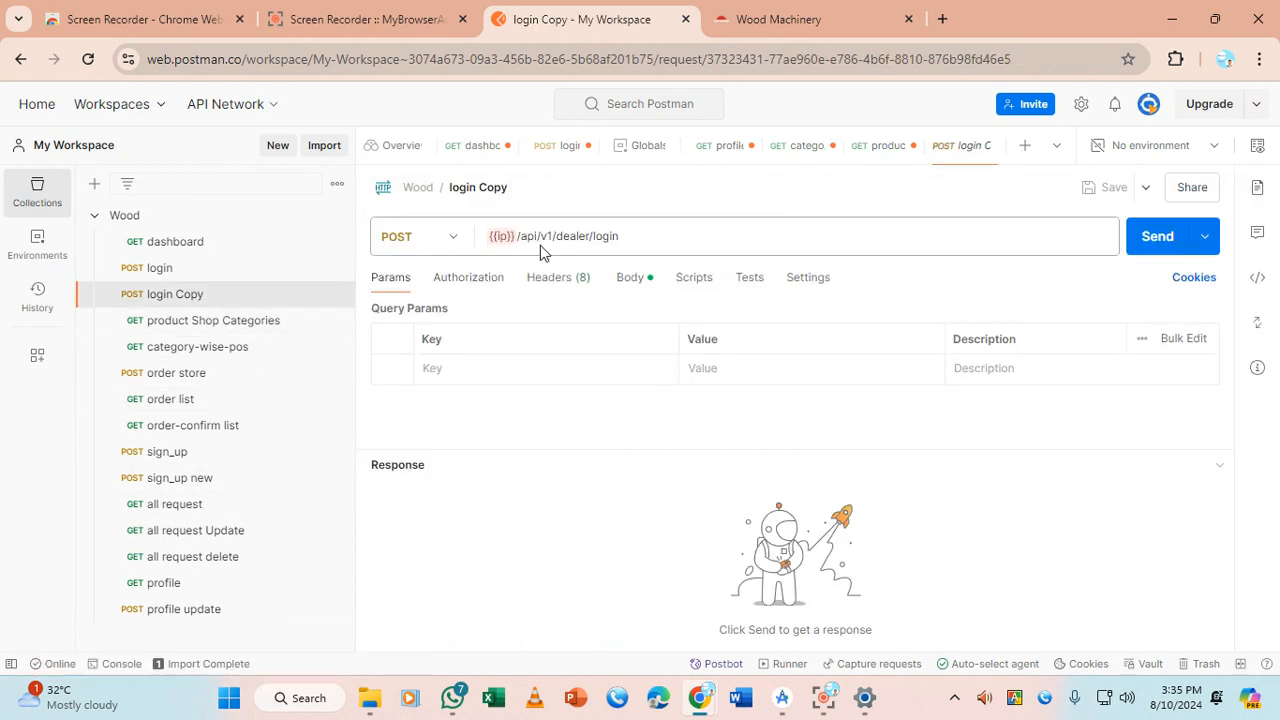
pyautogui.moveTo(660, 240); pyautogui.dragTo(478, 238)
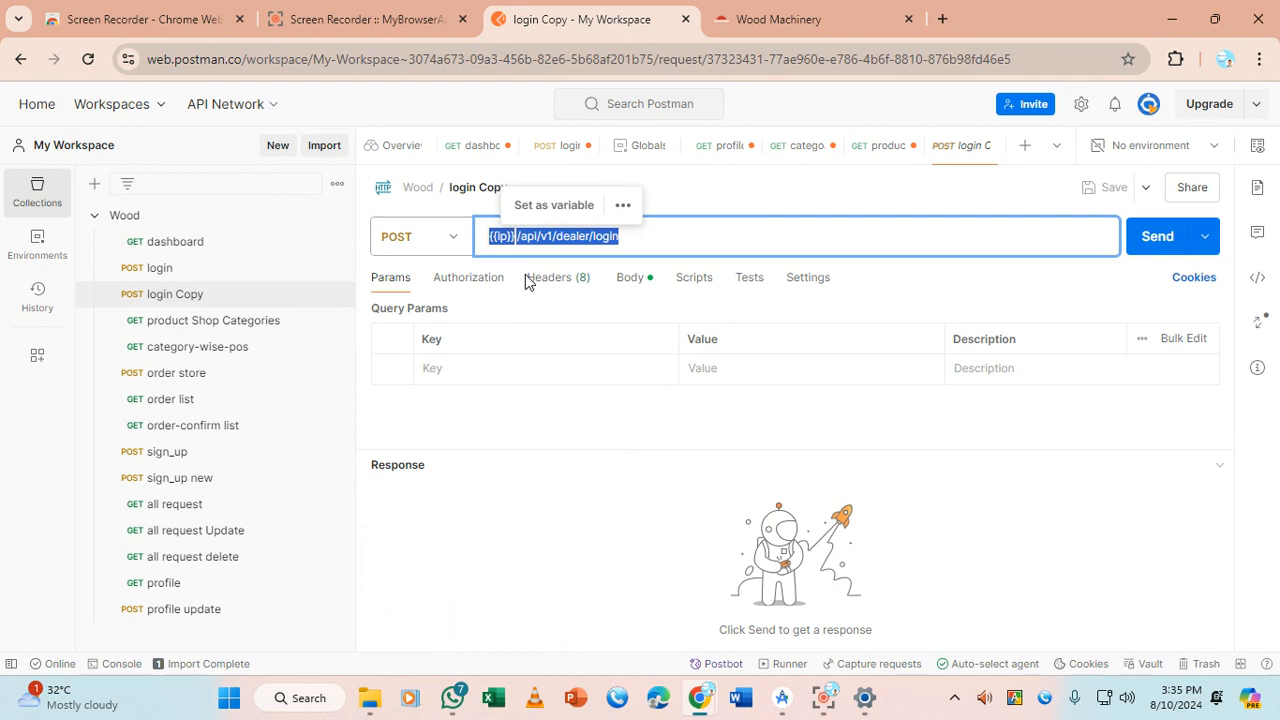
pyautogui.click(638, 278)
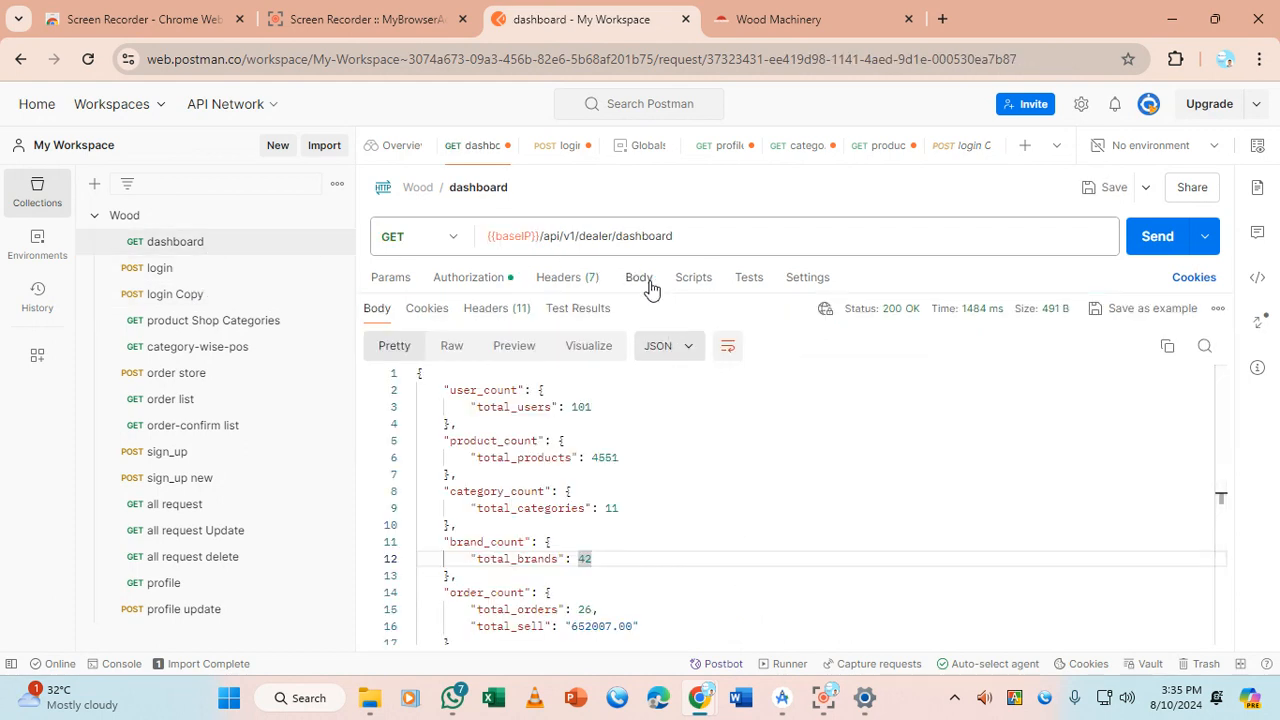
# Show the dashboard request's Body settings, try form-data, then set the body back to none
pyautogui.click(639, 278)
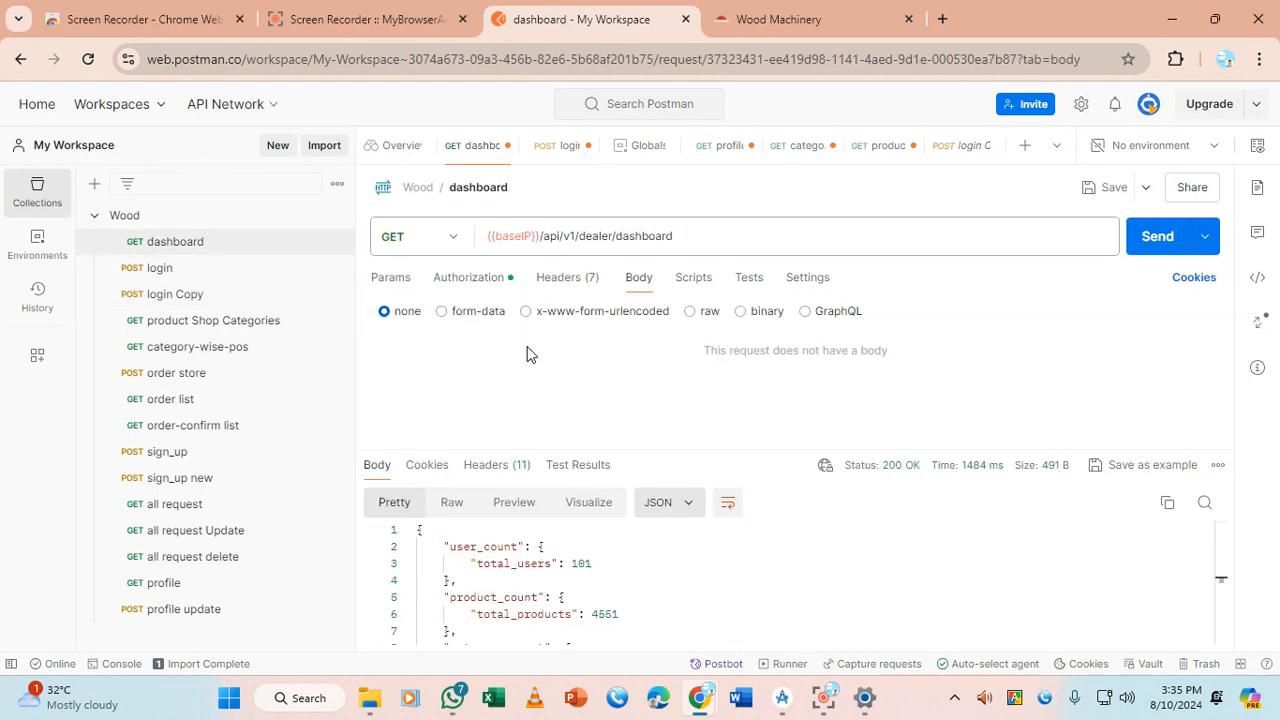
pyautogui.click(440, 312)
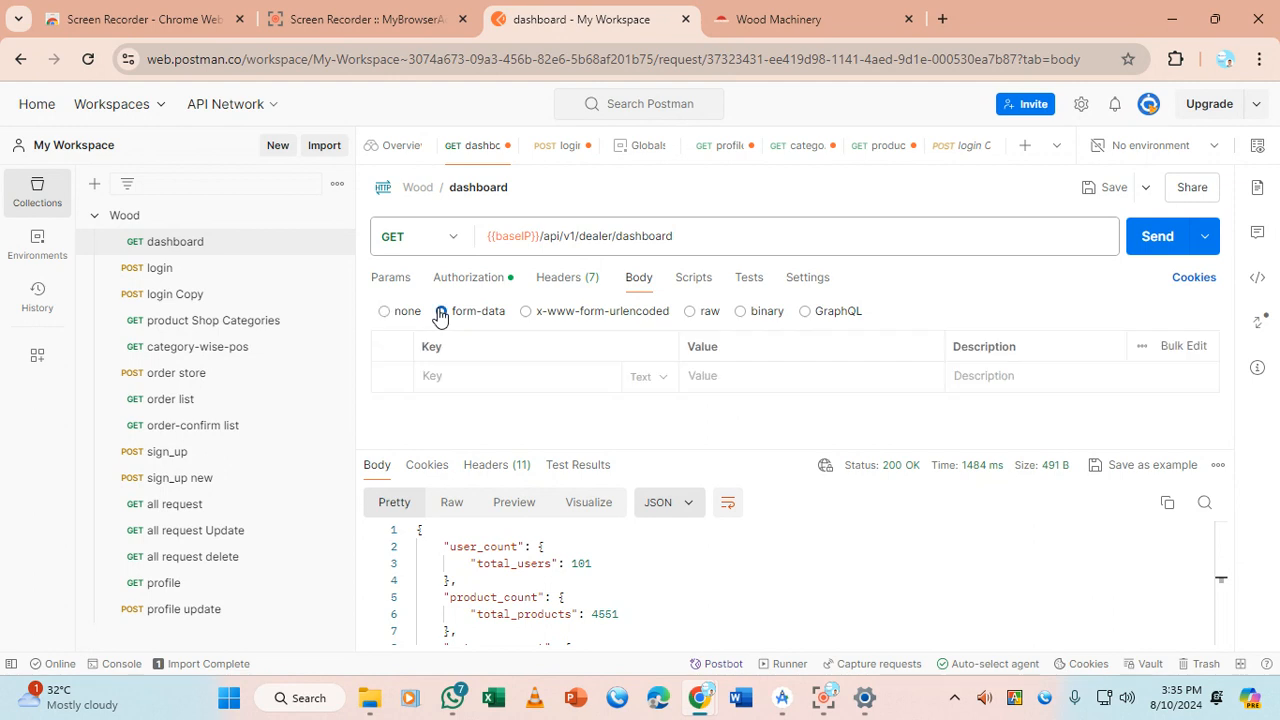
pyautogui.click(384, 312)
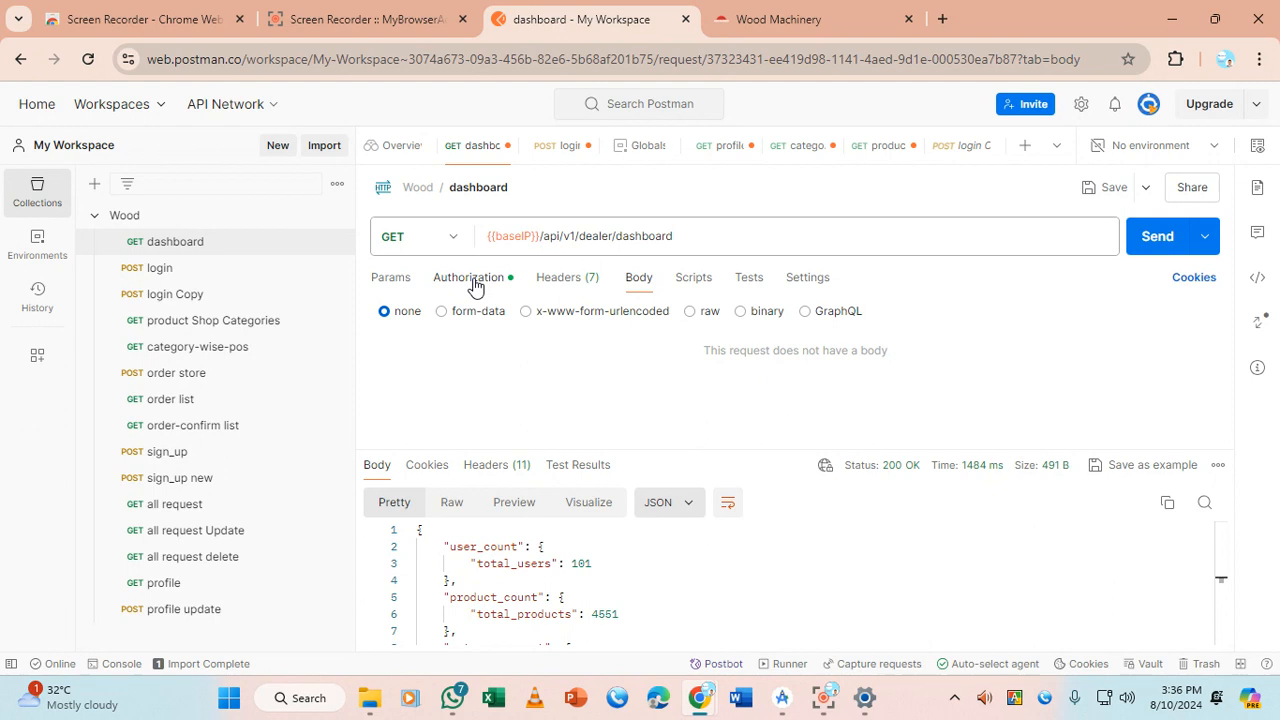
# Add a Content-Type: application/json header to the dashboard request, below the Accept header
pyautogui.click(570, 288)
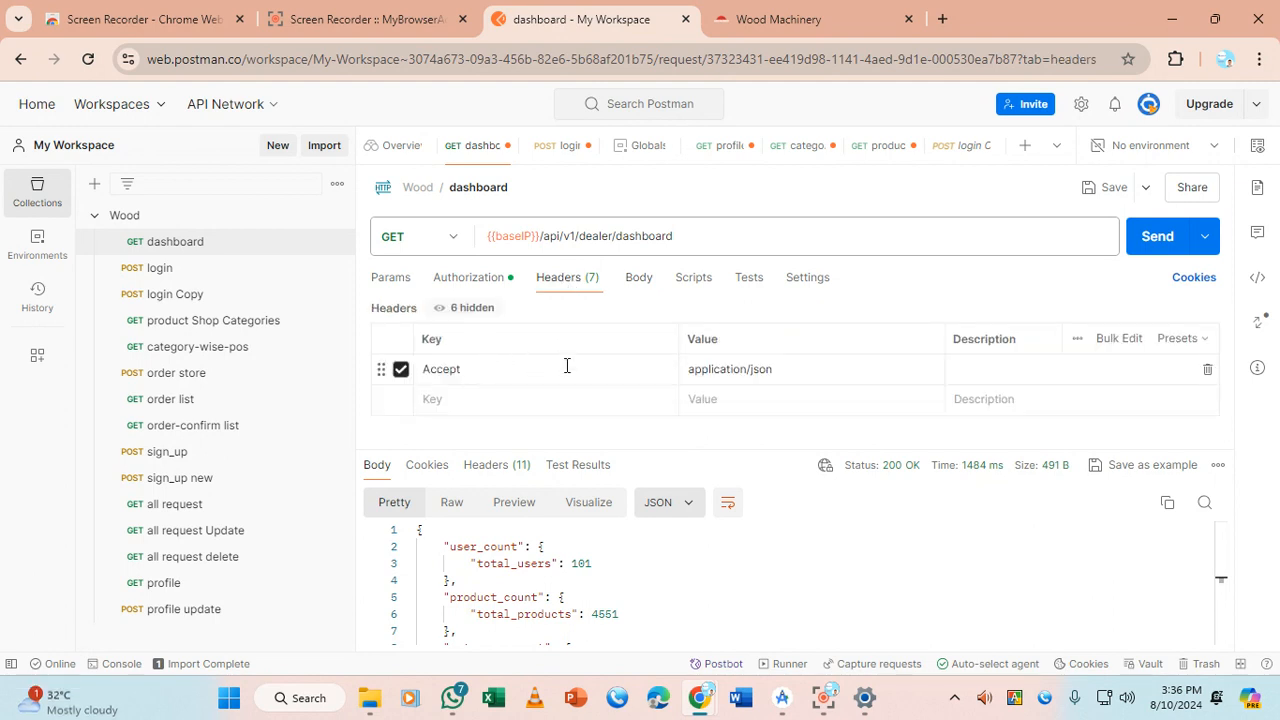
pyautogui.click(827, 365)
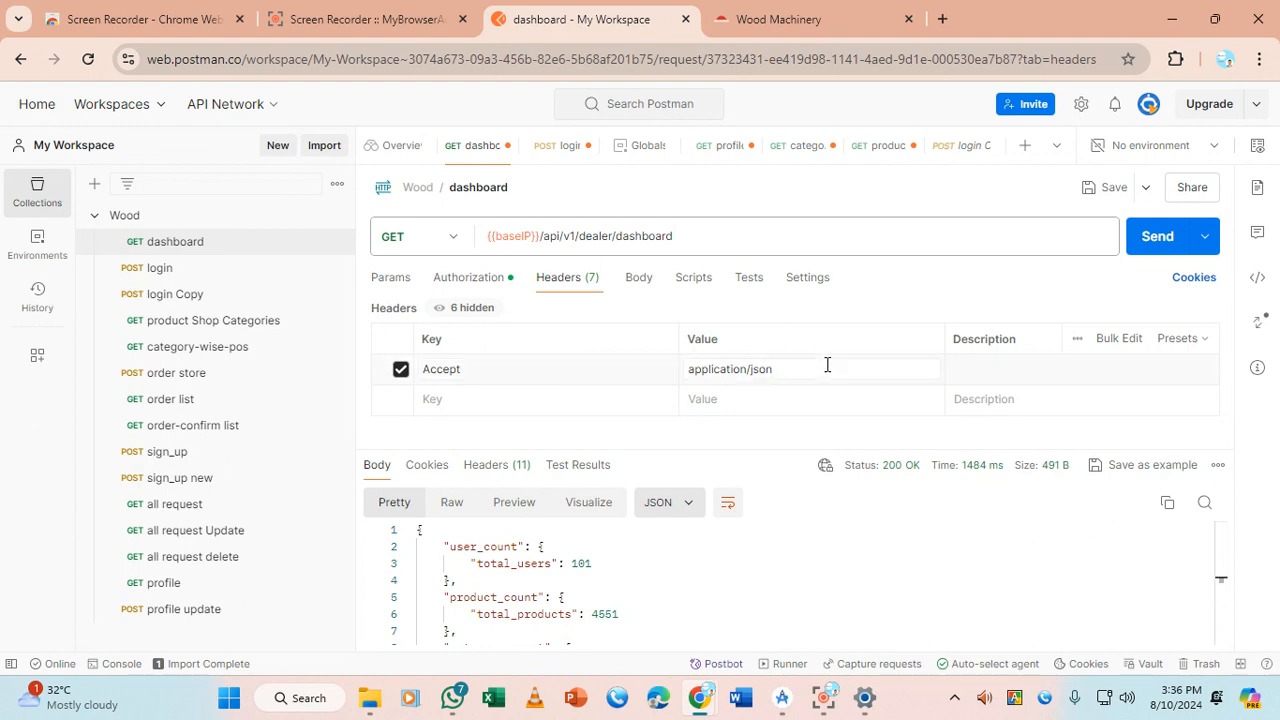
pyautogui.click(538, 402)
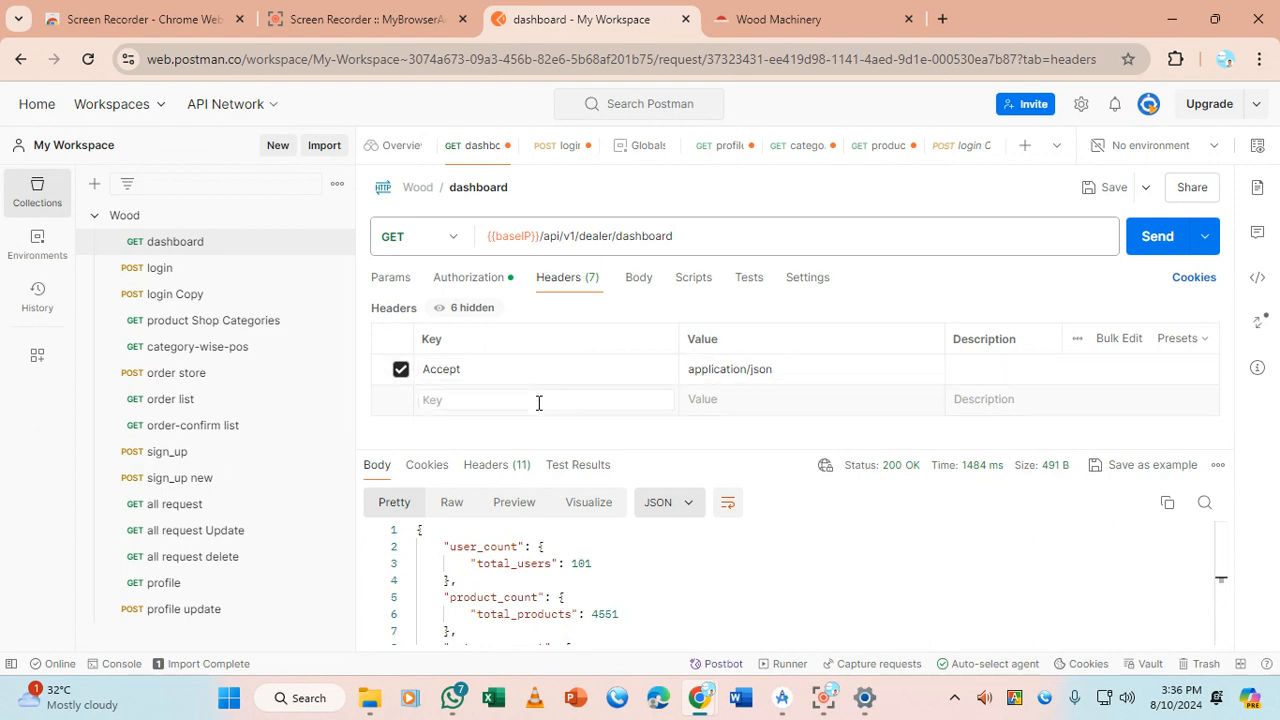
pyautogui.write('Cont')
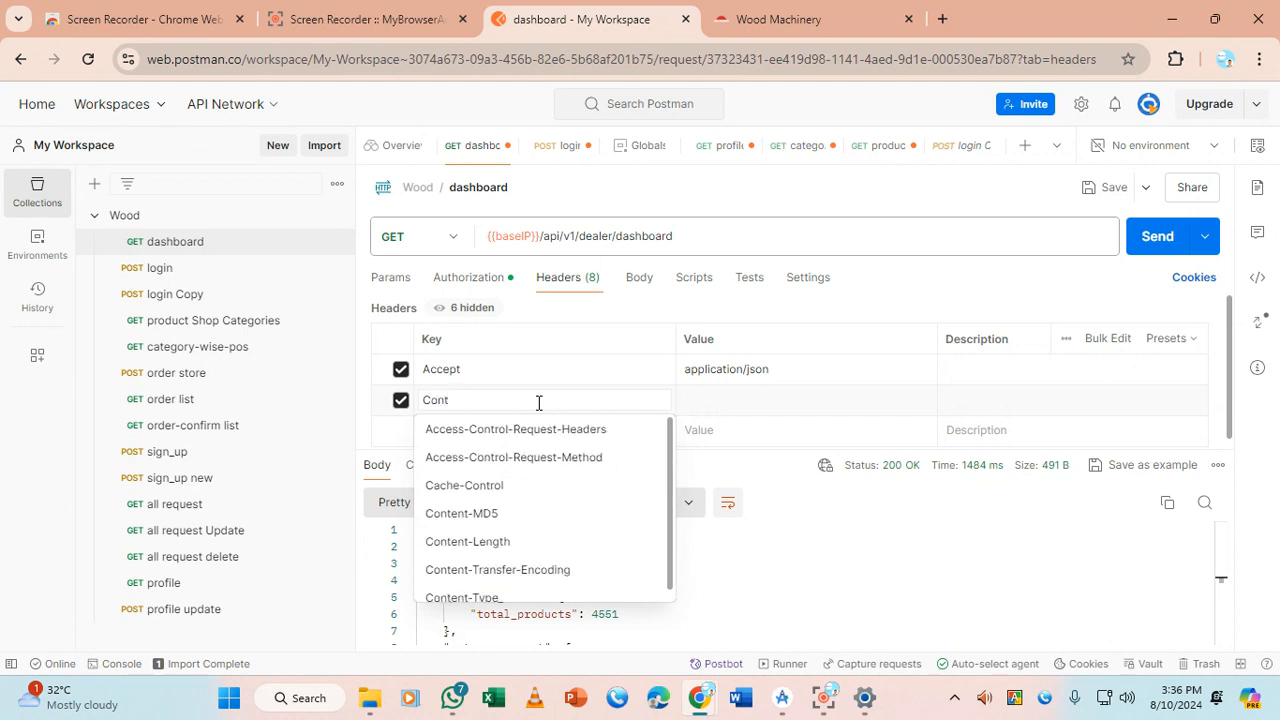
pyautogui.write('e')
pyautogui.press('Left')
pyautogui.press('Left')
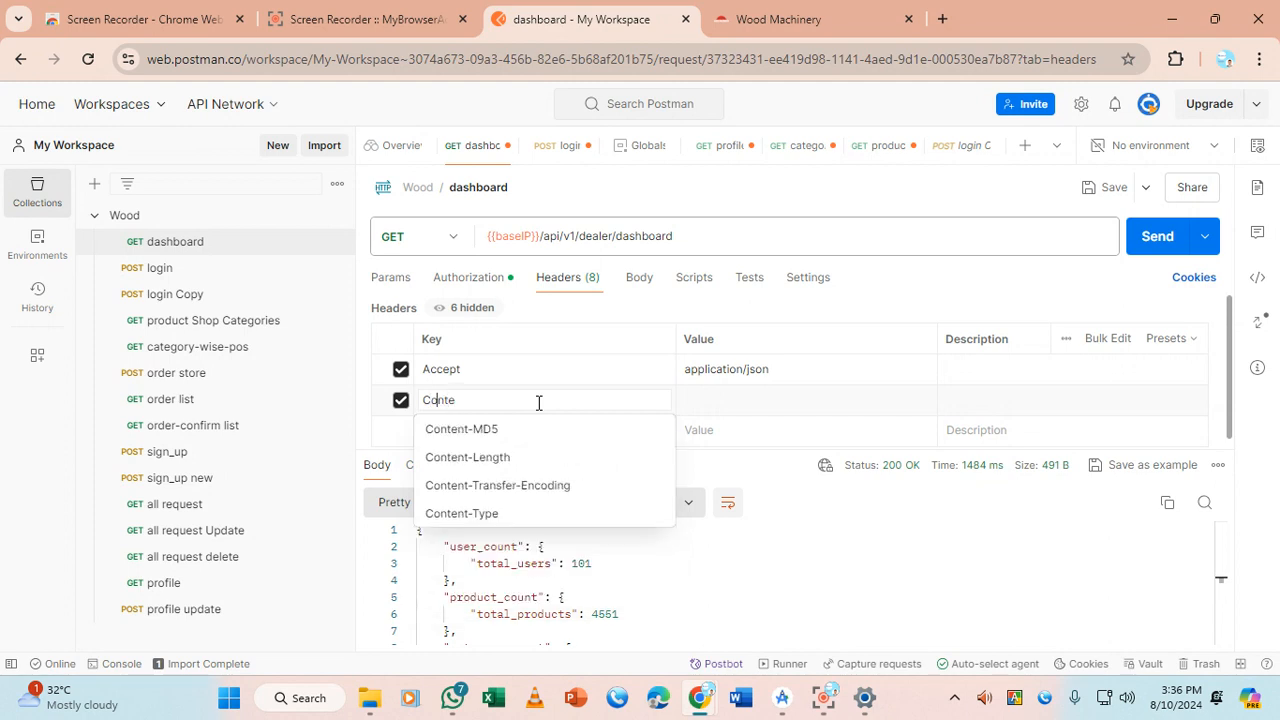
pyautogui.click(500, 512)
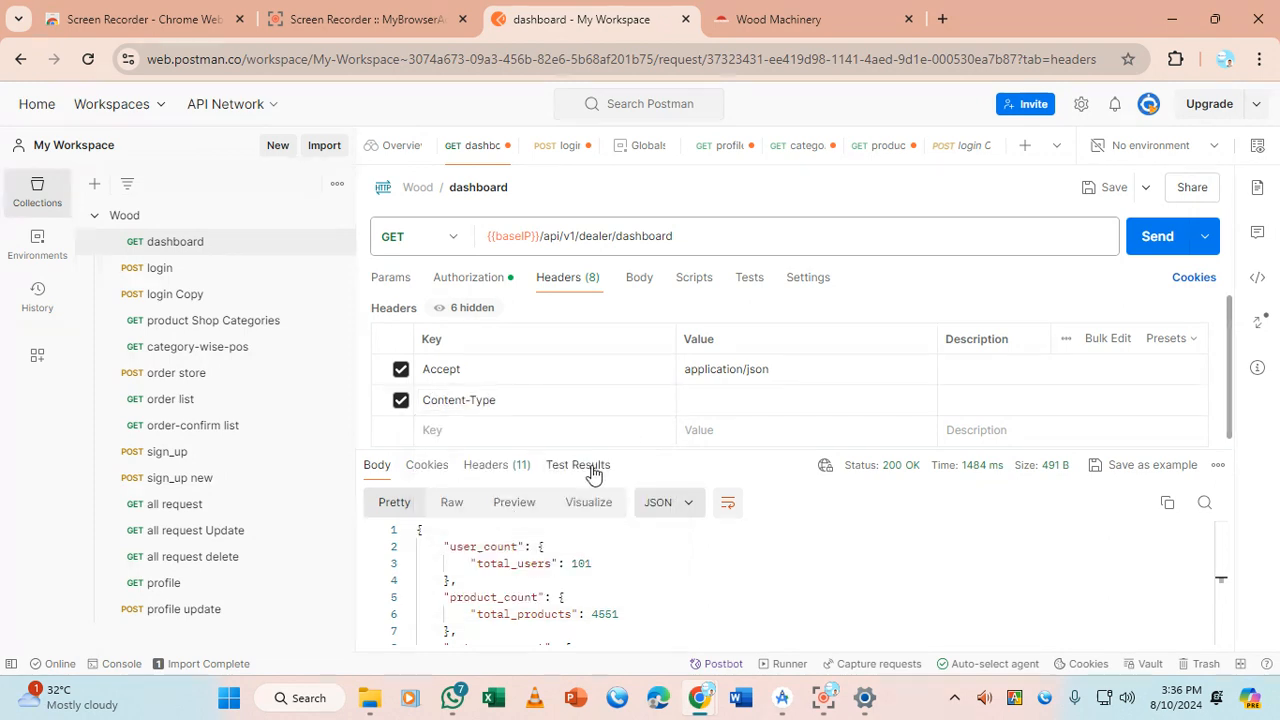
pyautogui.click(740, 399)
pyautogui.write('a')
pyautogui.click(768, 487)
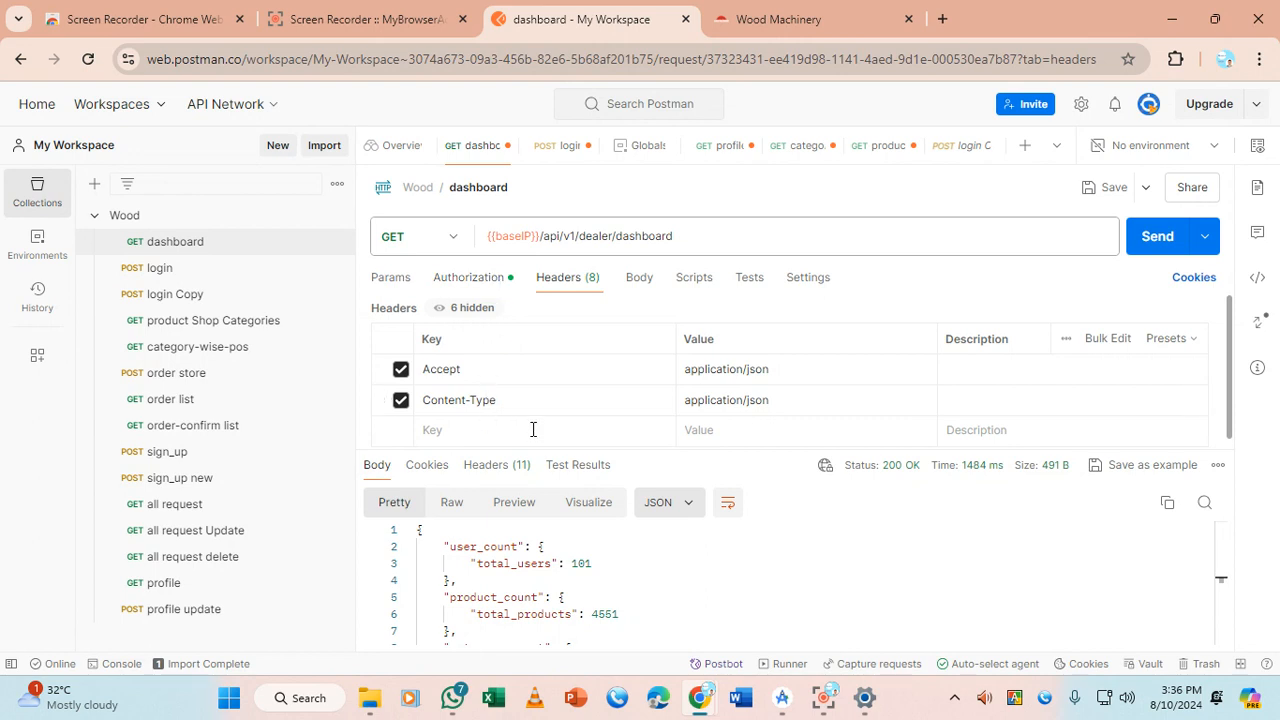
pyautogui.moveTo(550, 404); pyautogui.dragTo(436, 372)
pyautogui.moveTo(504, 399); pyautogui.dragTo(420, 365)
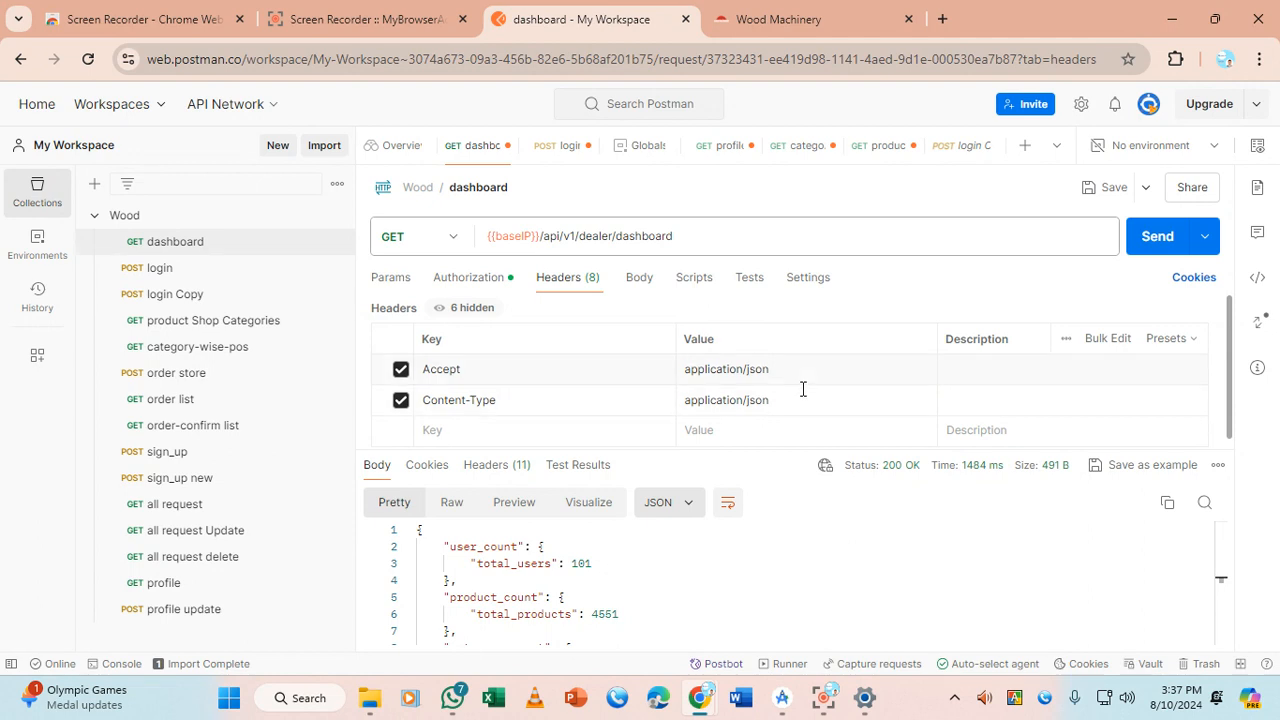
# Switch the dashboard request's body type to form-data and start a key
pyautogui.click(640, 281)
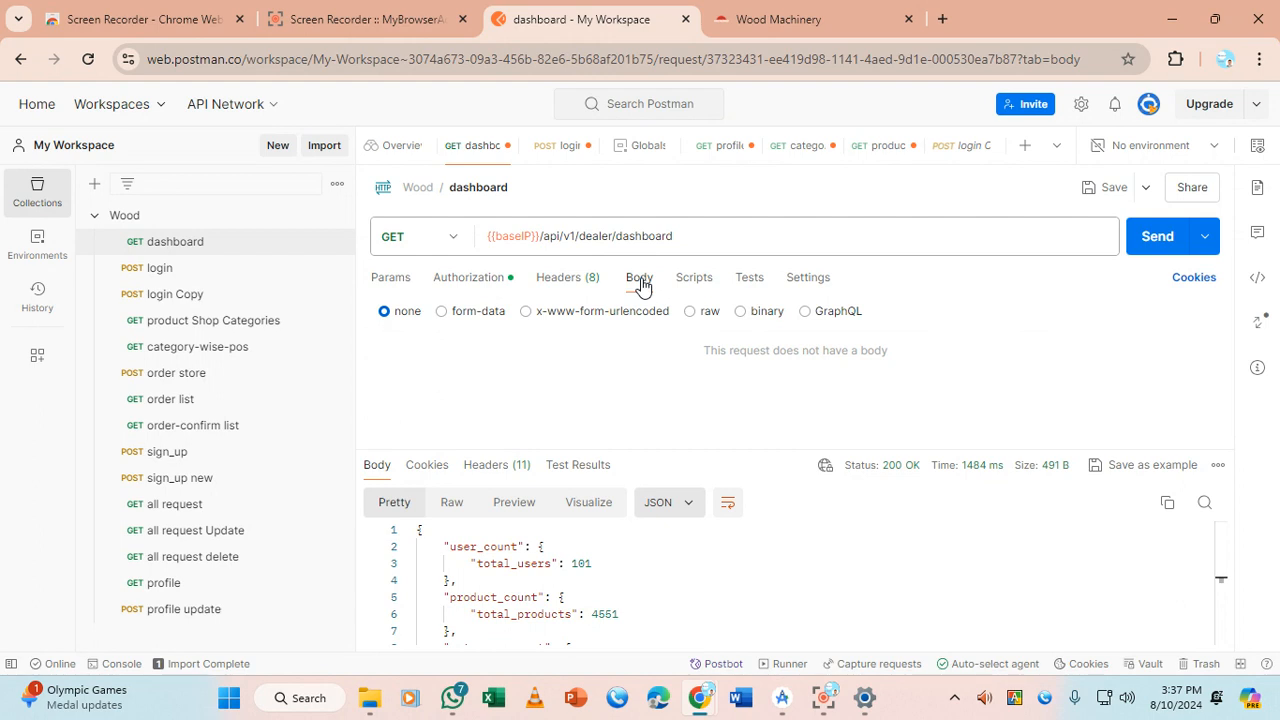
pyautogui.click(442, 312)
pyautogui.click(468, 375)
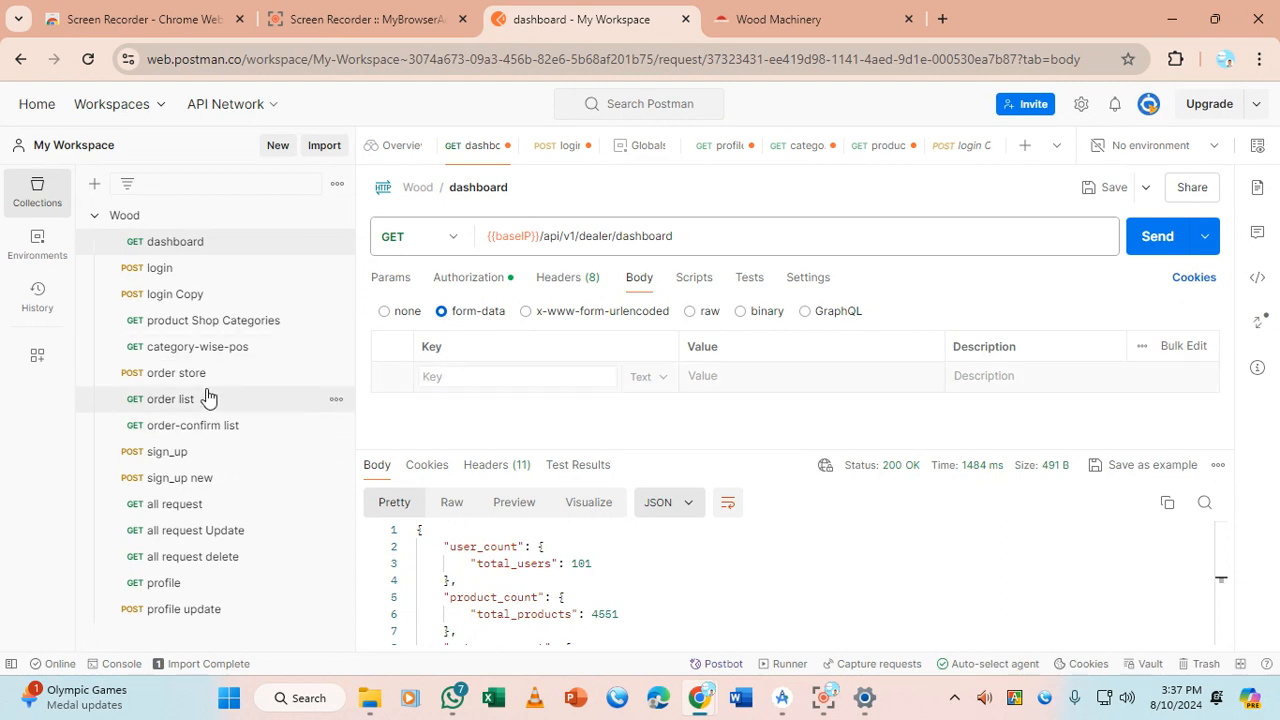
# Open the login request and inspect its form-data email and password rows
pyautogui.click(205, 270)
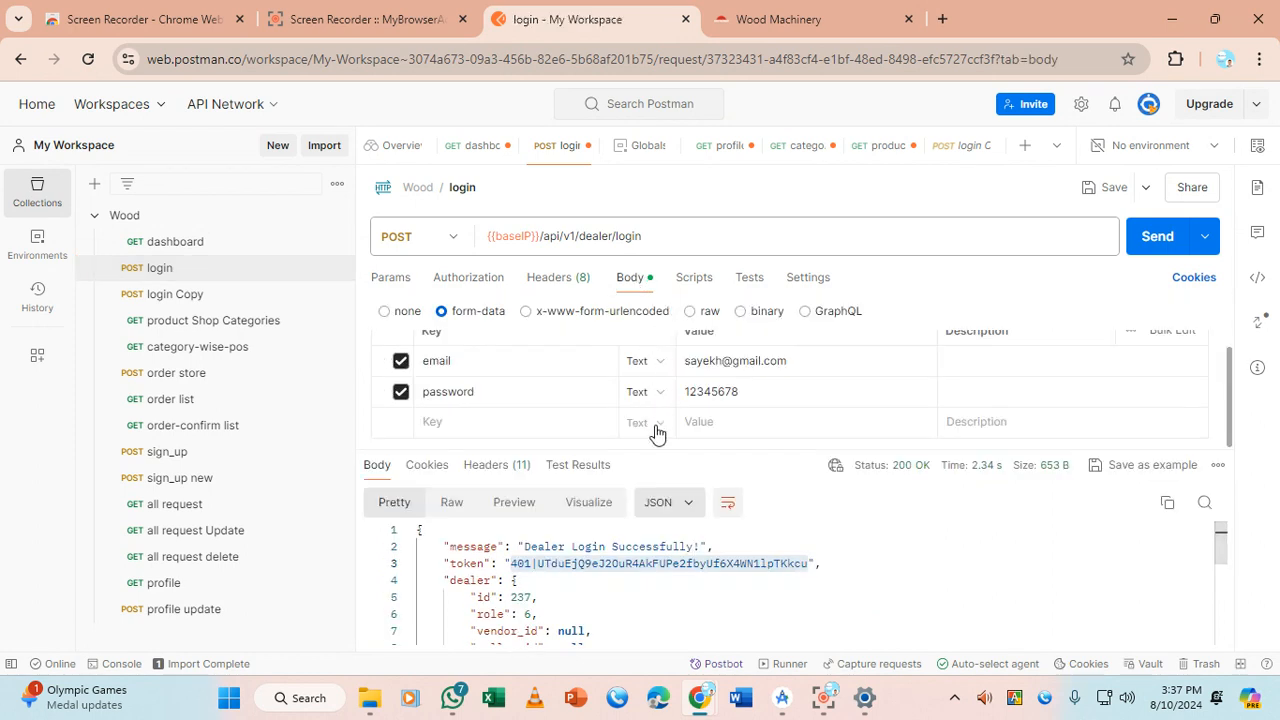
pyautogui.moveTo(660, 448); pyautogui.dragTo(663, 525)
pyautogui.click(477, 376)
pyautogui.doubleClick(475, 410)
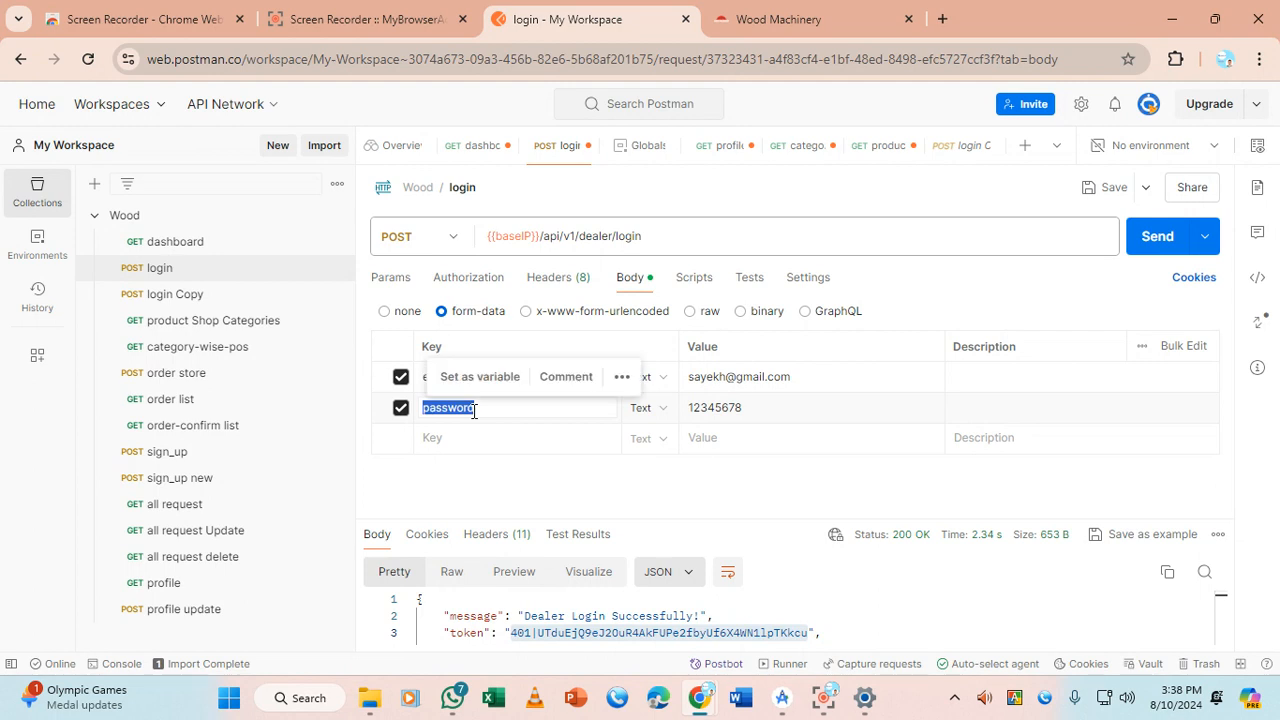
pyautogui.click(831, 375)
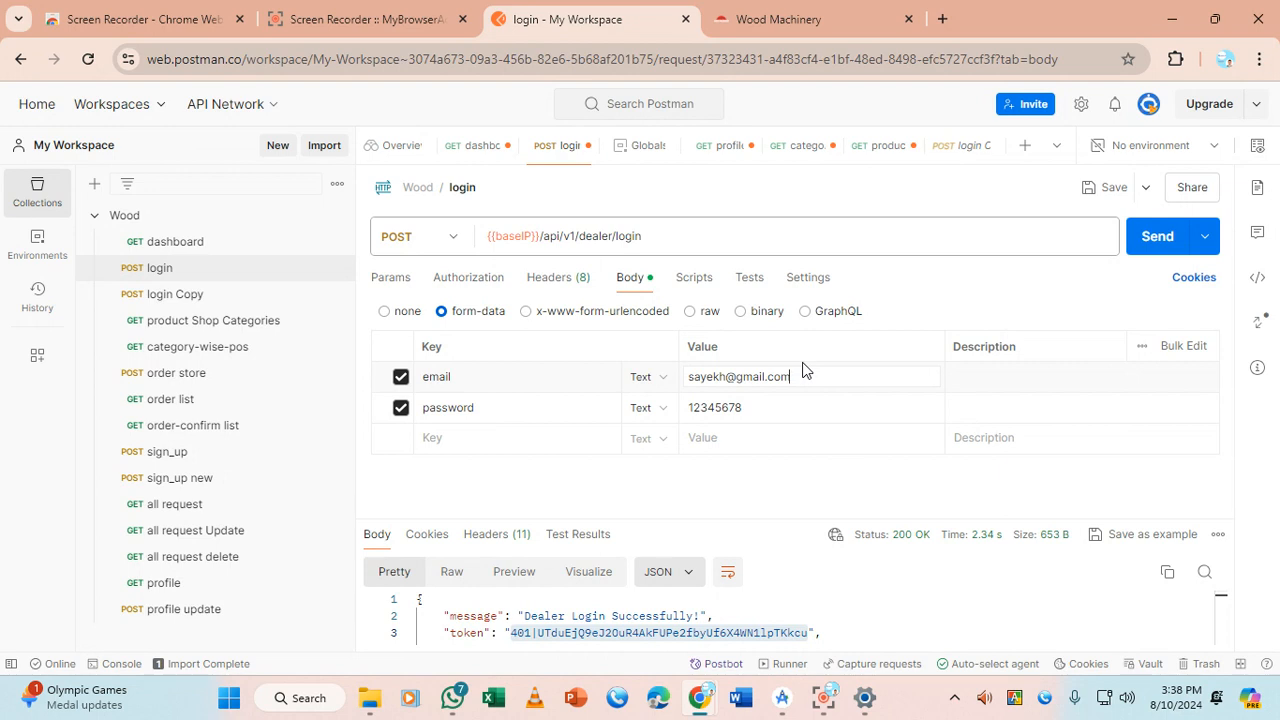
# Turn the login form-data into Bulk Edit text and copy the email and password lines
pyautogui.click(500, 377)
pyautogui.click(1182, 347)
pyautogui.moveTo(515, 397); pyautogui.dragTo(354, 369)
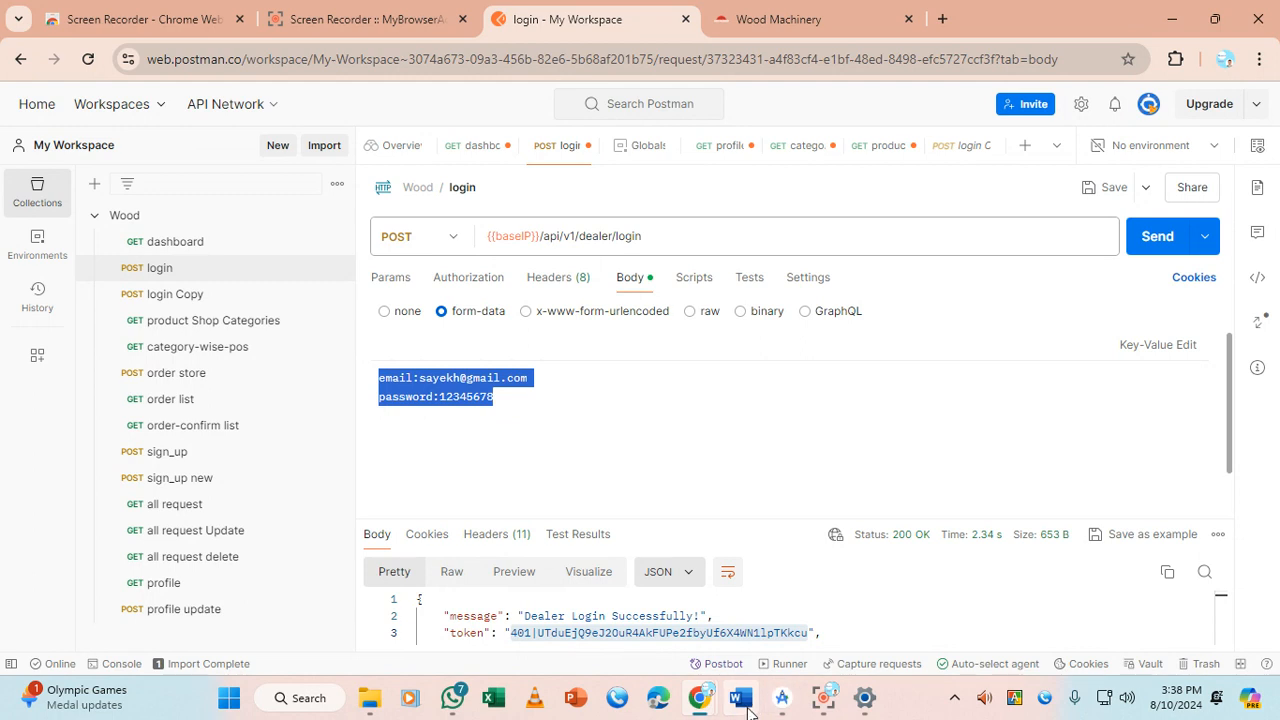
pyautogui.click(779, 702)
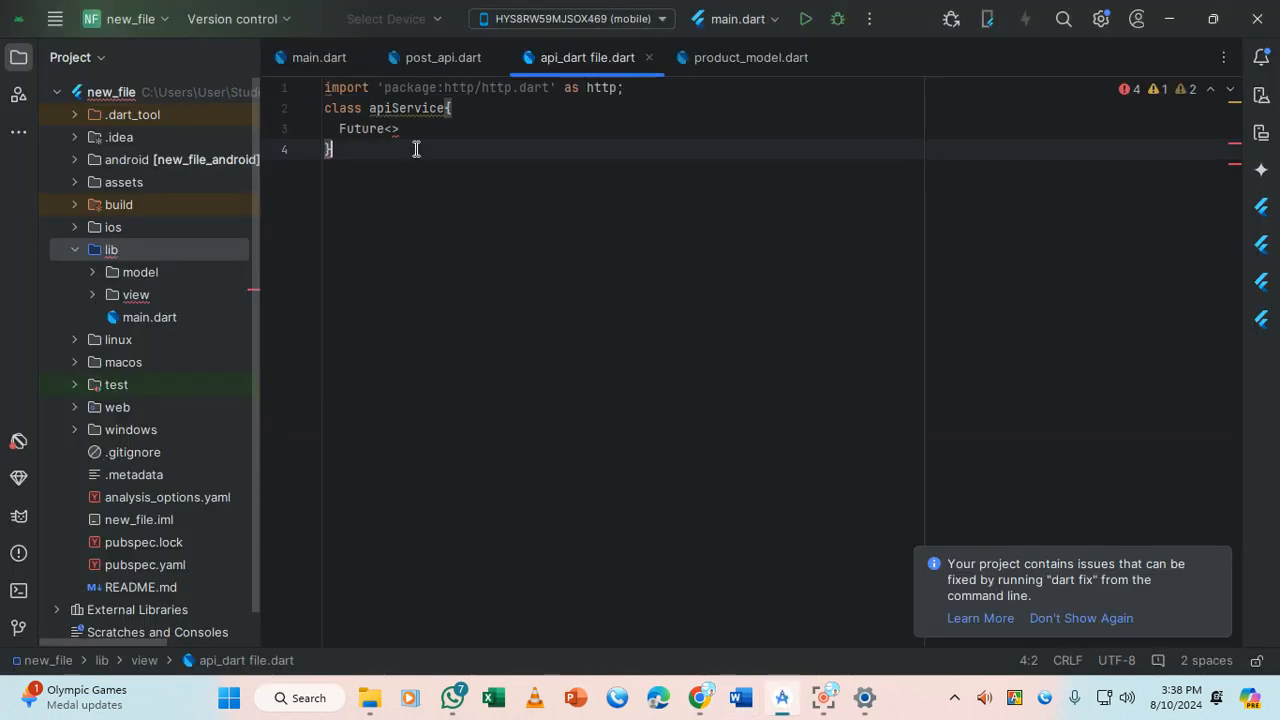
# Paste the email and password lines into api_dart file.dart, then return to Postman
pyautogui.hotkey('ctrl', 'v')
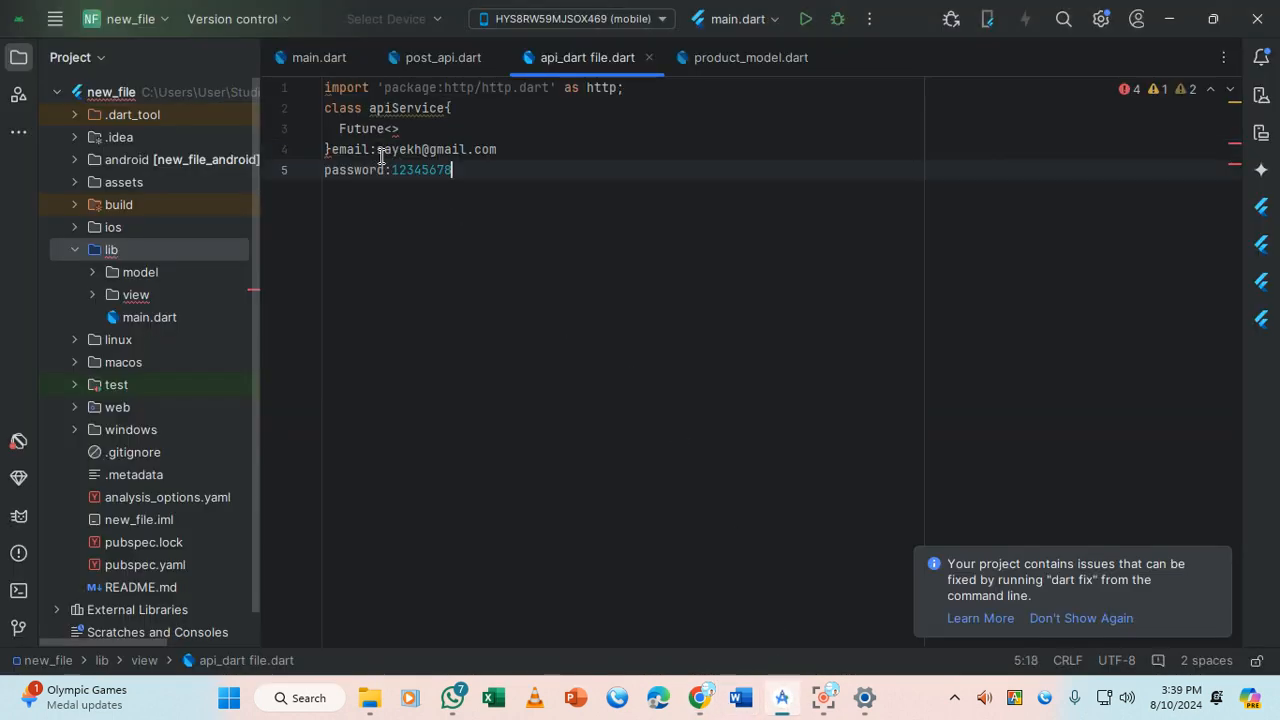
pyautogui.moveTo(463, 169); pyautogui.dragTo(329, 150)
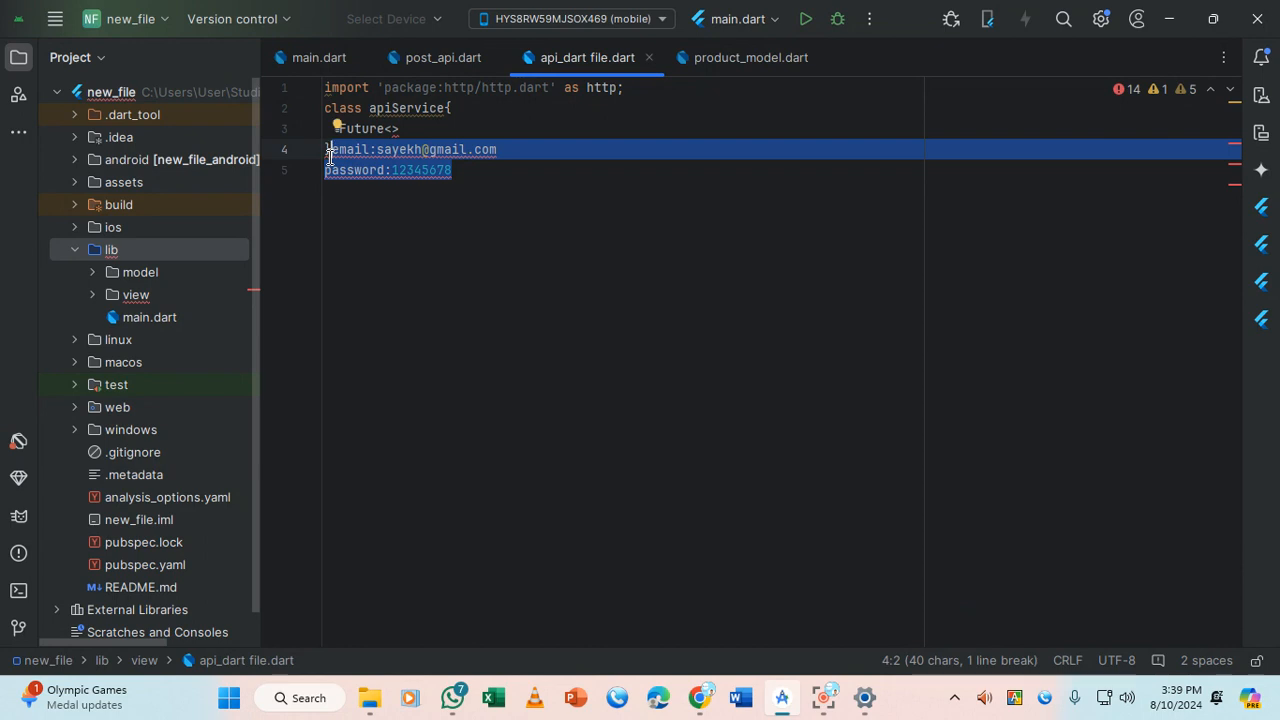
pyautogui.press('Right')
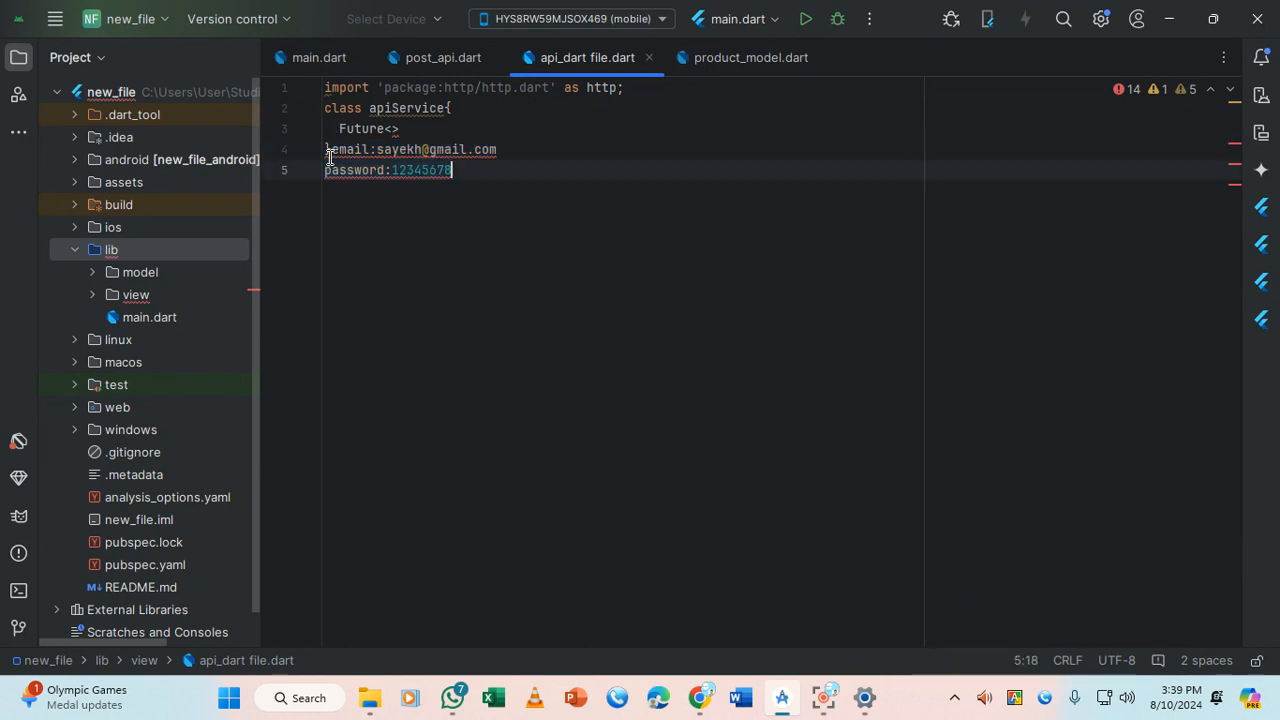
pyautogui.click(700, 698)
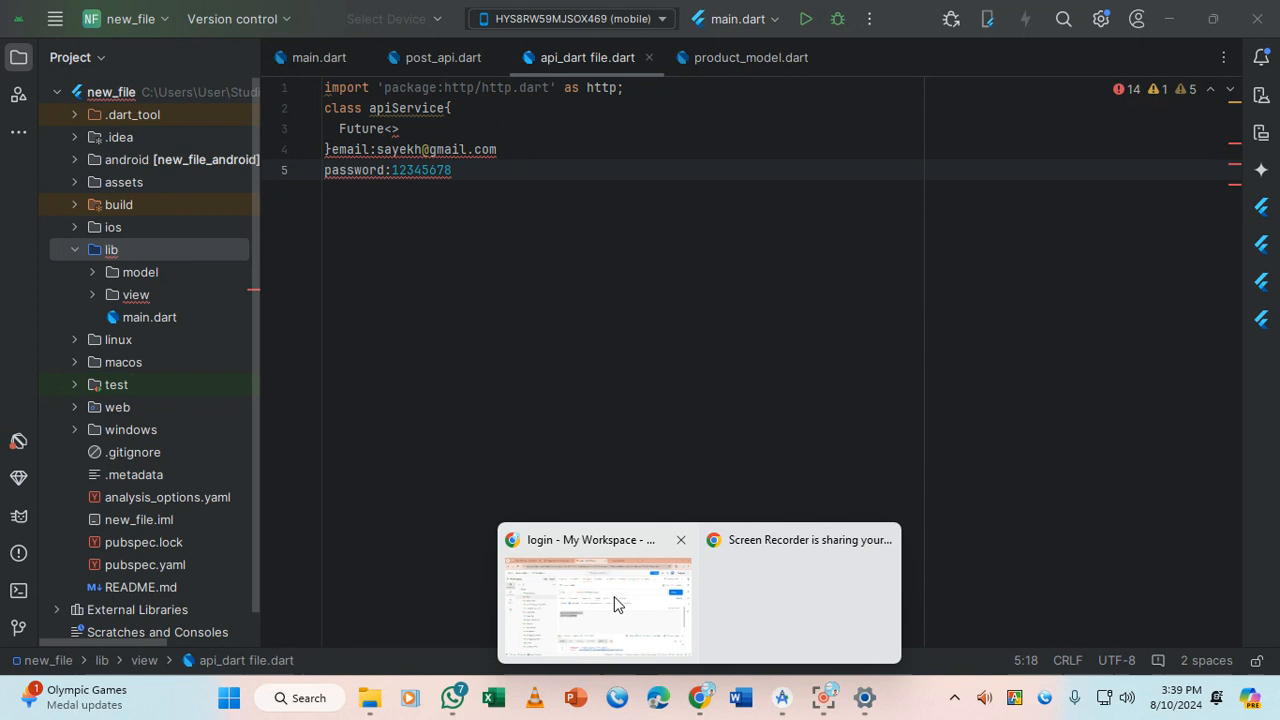
pyautogui.click(615, 604)
# Bring Postman forward and switch the login body back to Key-Value Edit
pyautogui.click(663, 236)
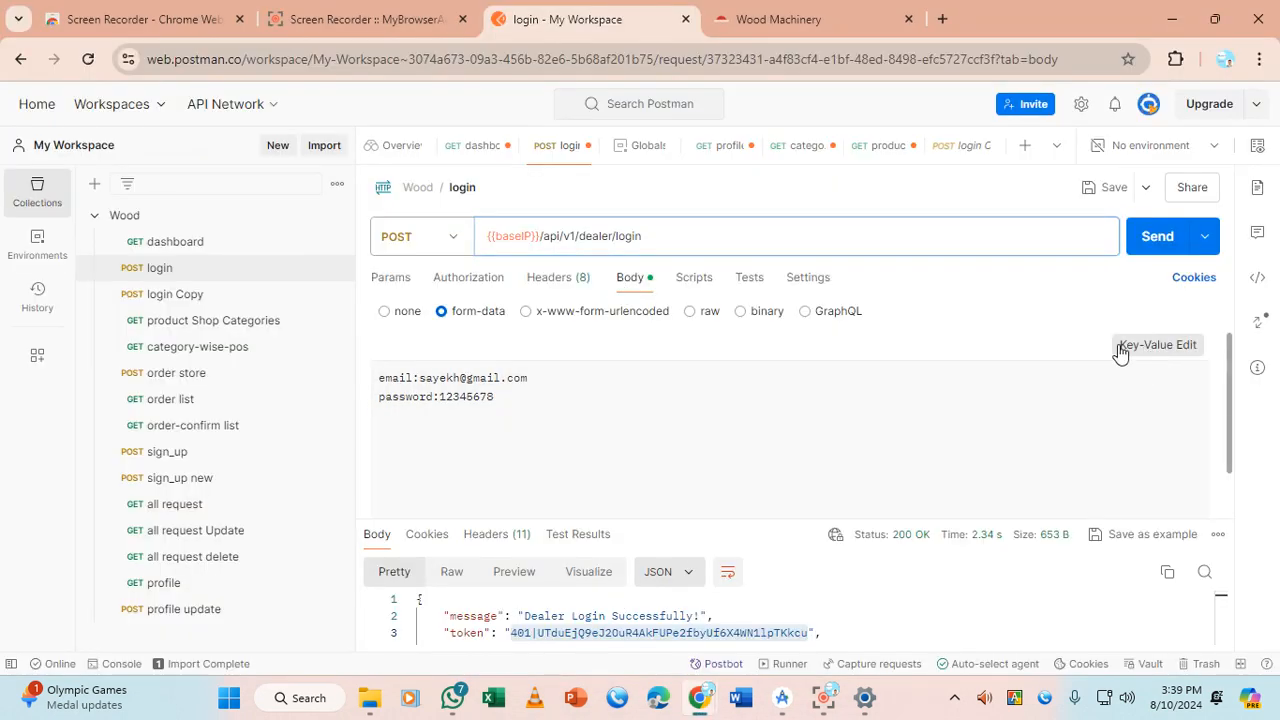
pyautogui.click(1150, 347)
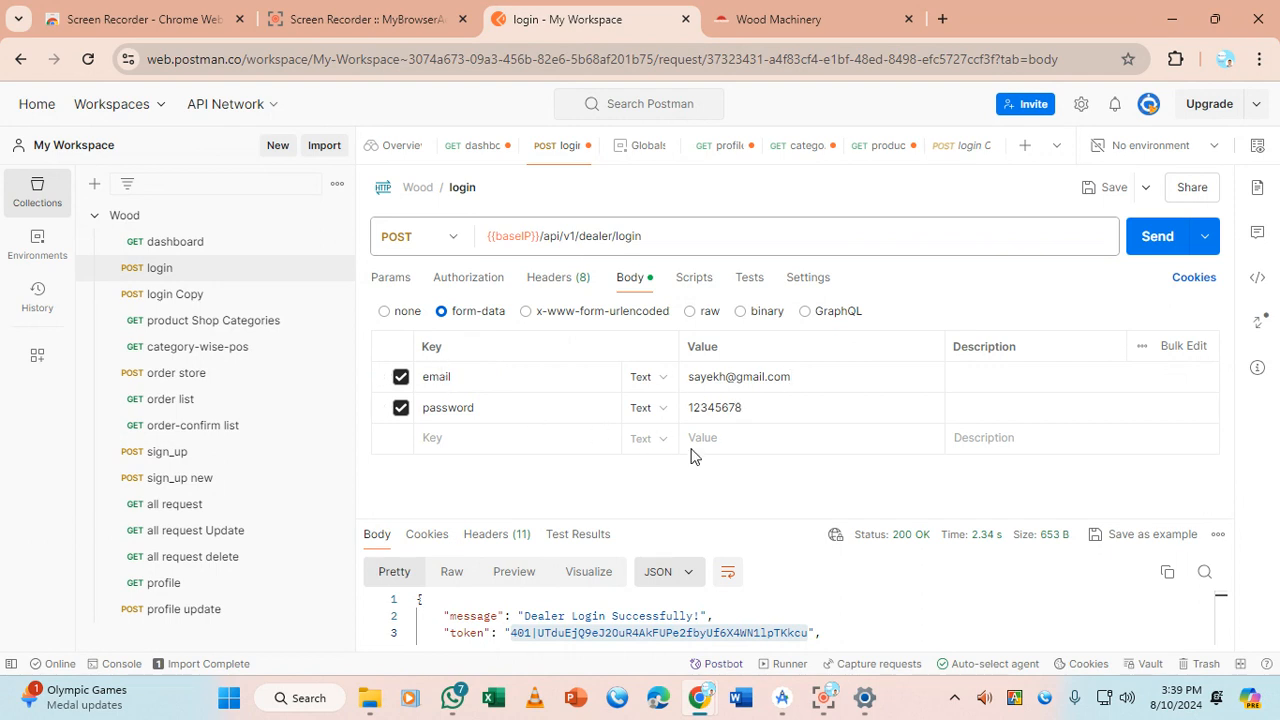
# Try renaming the email key to 'Email', then undo the change
pyautogui.doubleClick(449, 378)
pyautogui.write('Email')
pyautogui.doubleClick(425, 378)
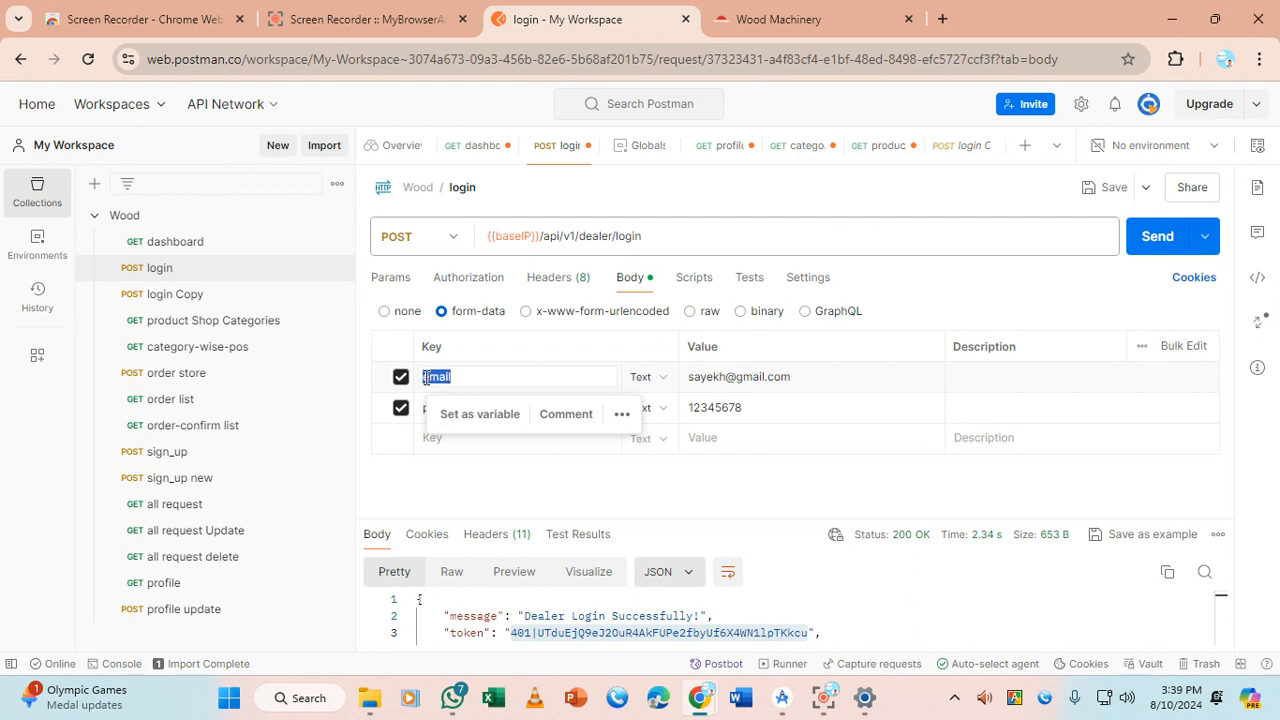
pyautogui.hotkey('ctrl', 'z')
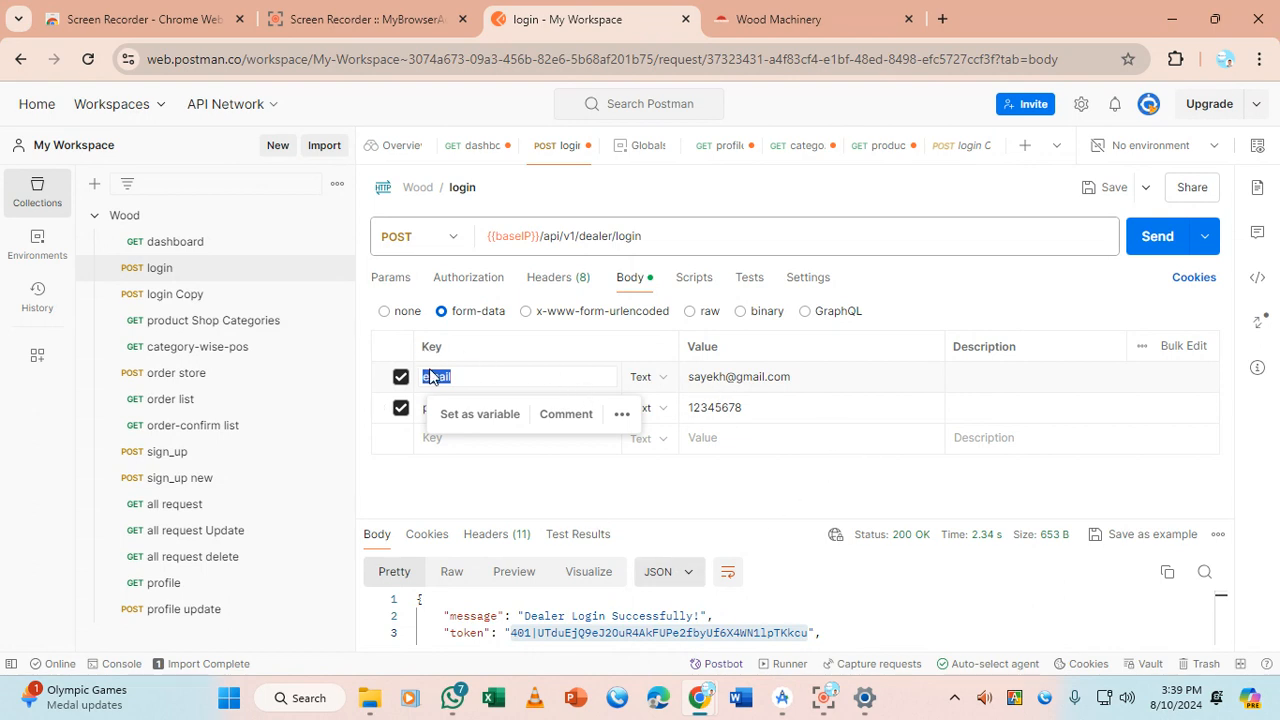
# Copy the email and password bulk-edit lines and switch the login body to raw
pyautogui.click(1191, 349)
pyautogui.moveTo(542, 404); pyautogui.dragTo(378, 381)
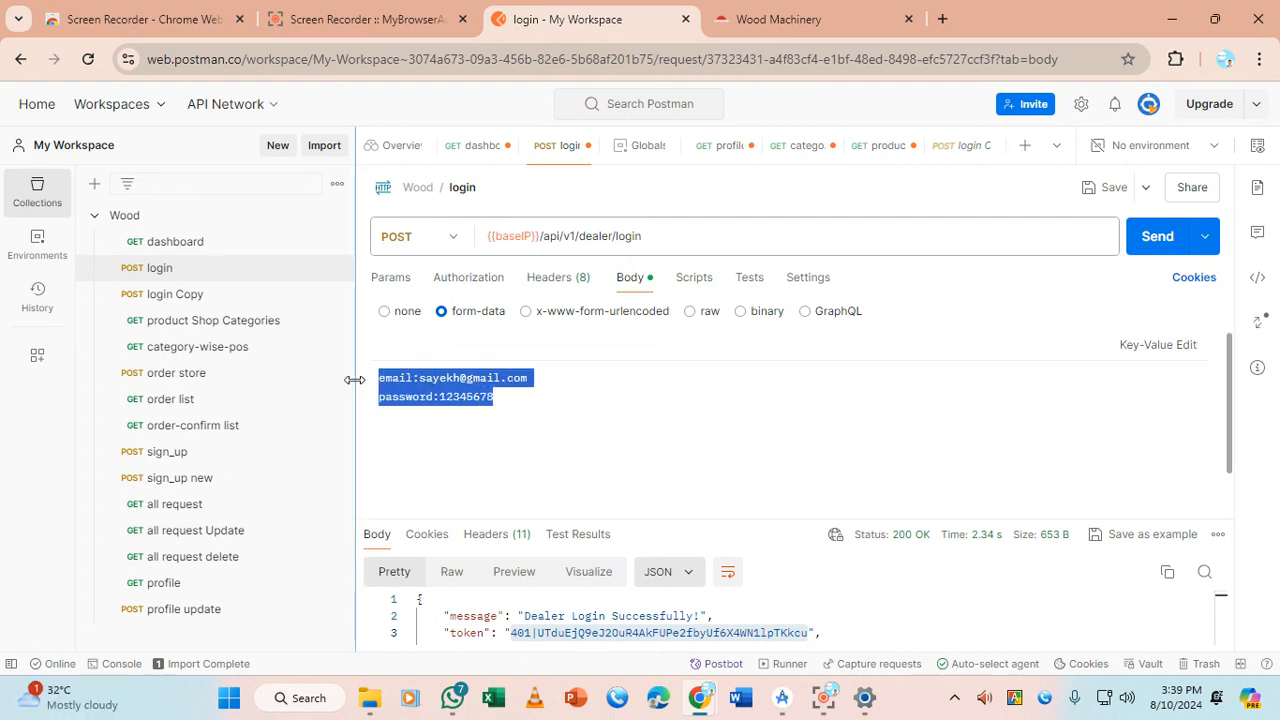
pyautogui.click(516, 404)
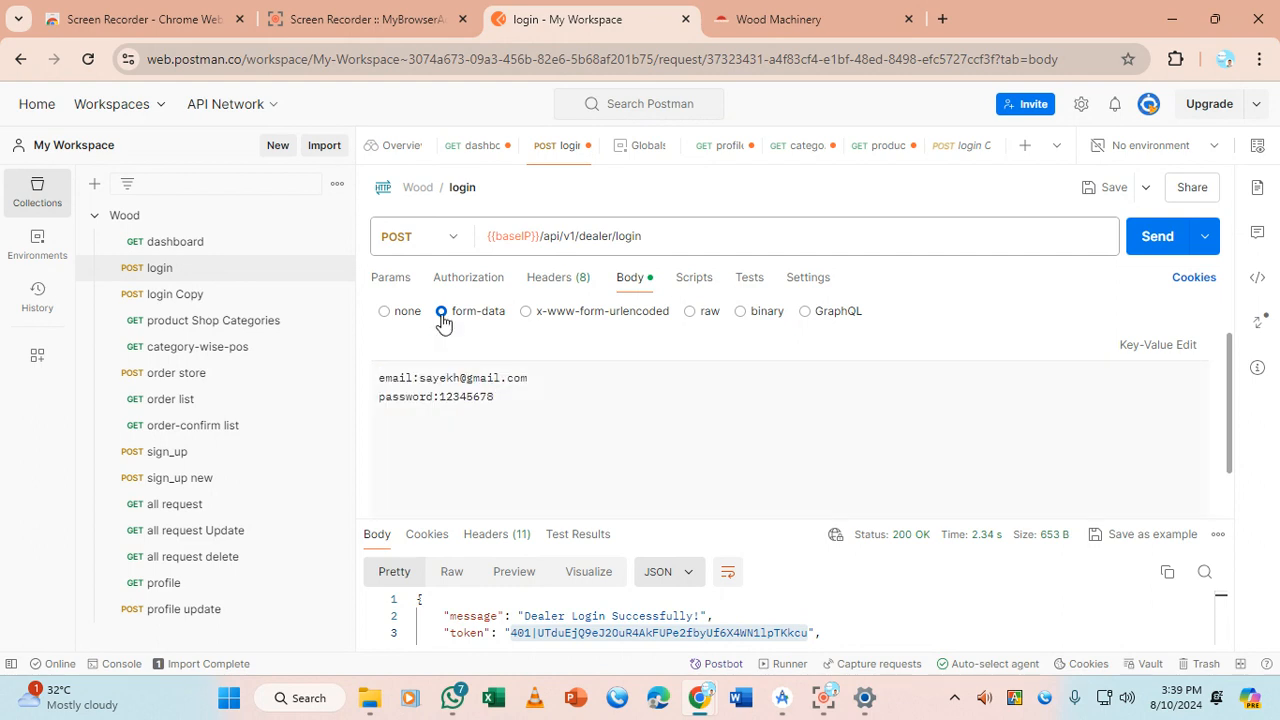
pyautogui.moveTo(549, 397); pyautogui.dragTo(372, 378)
pyautogui.hotkey('ctrl', 'c')
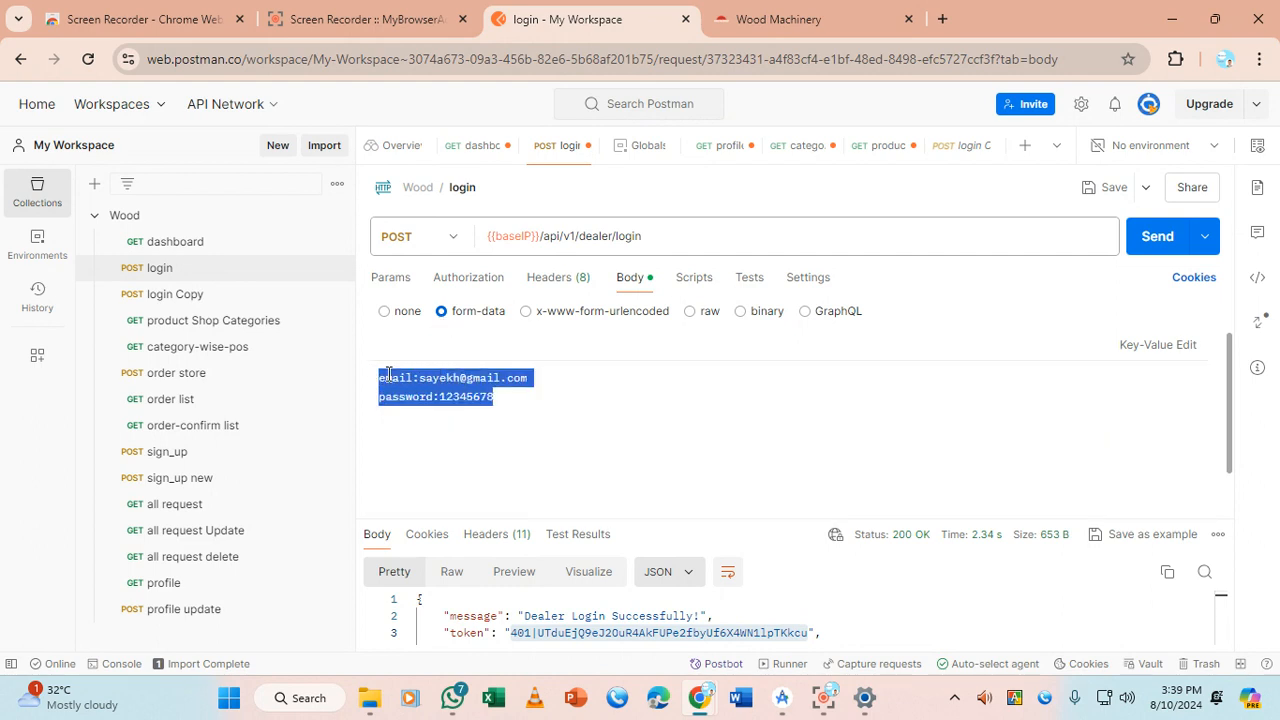
pyautogui.click(700, 314)
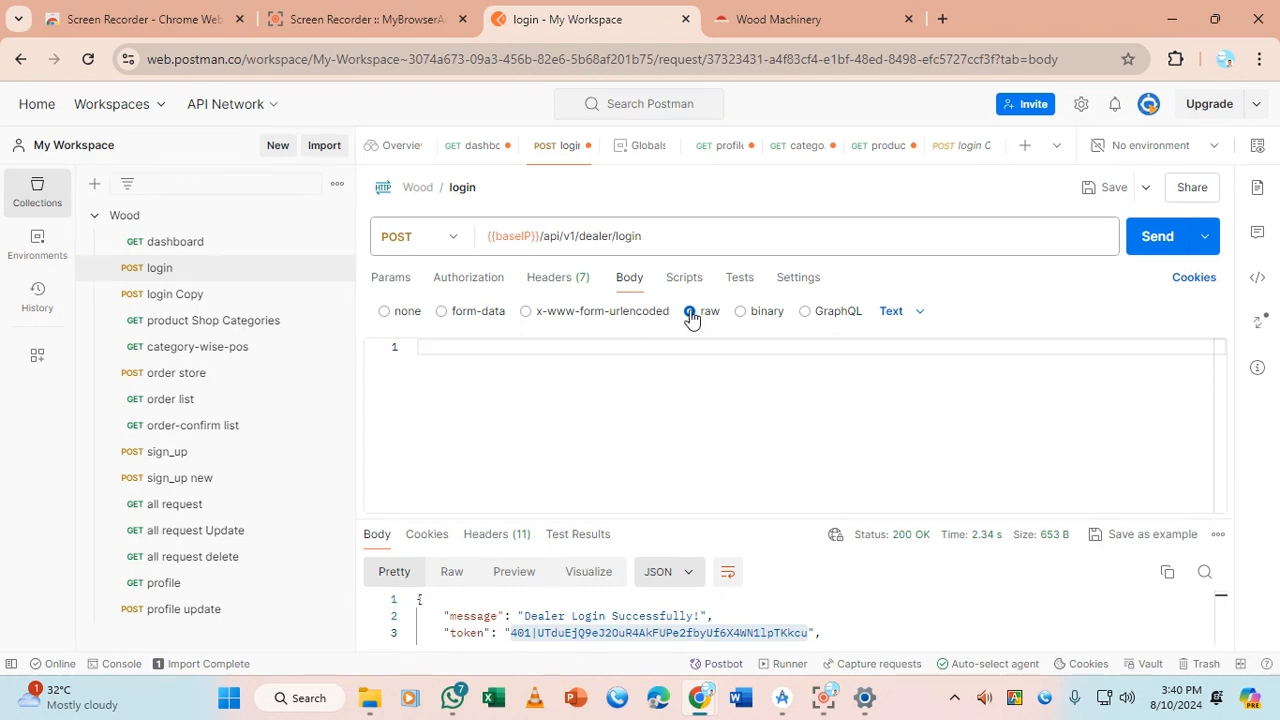
# Wrap the pasted email and password lines in braces, quoting each key and value
pyautogui.click(561, 355)
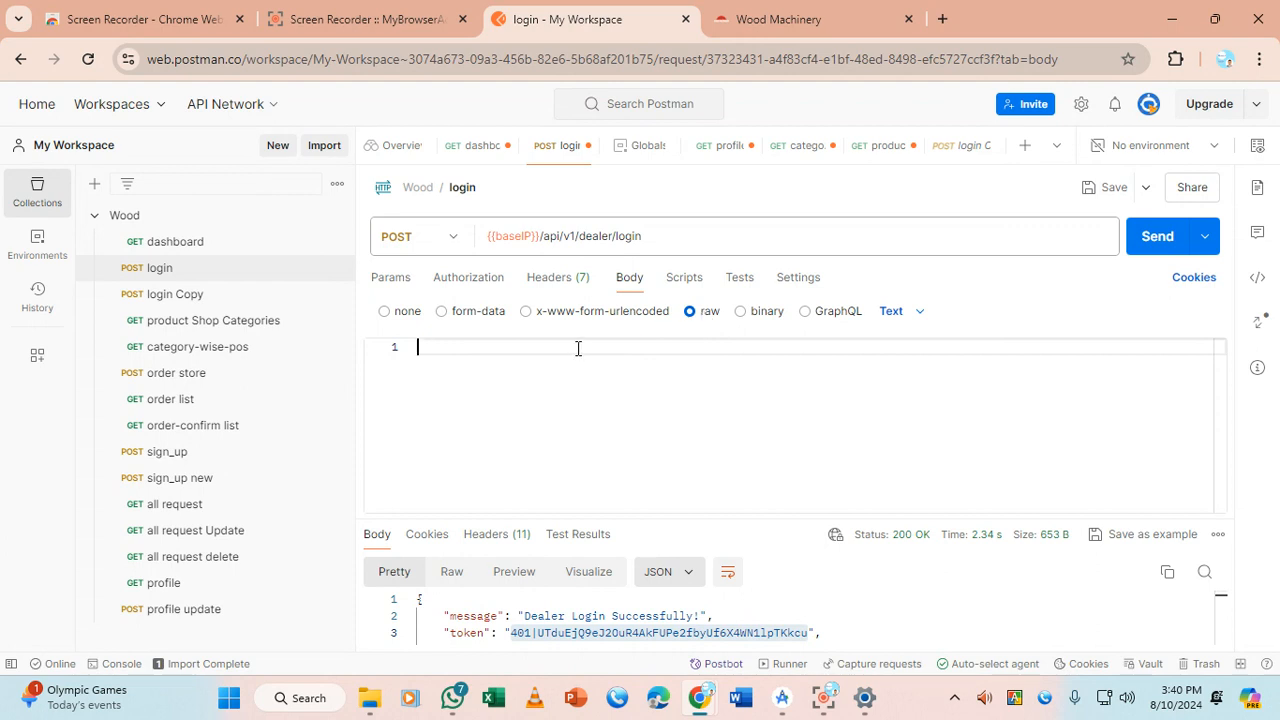
pyautogui.write('{')
pyautogui.press('Return')
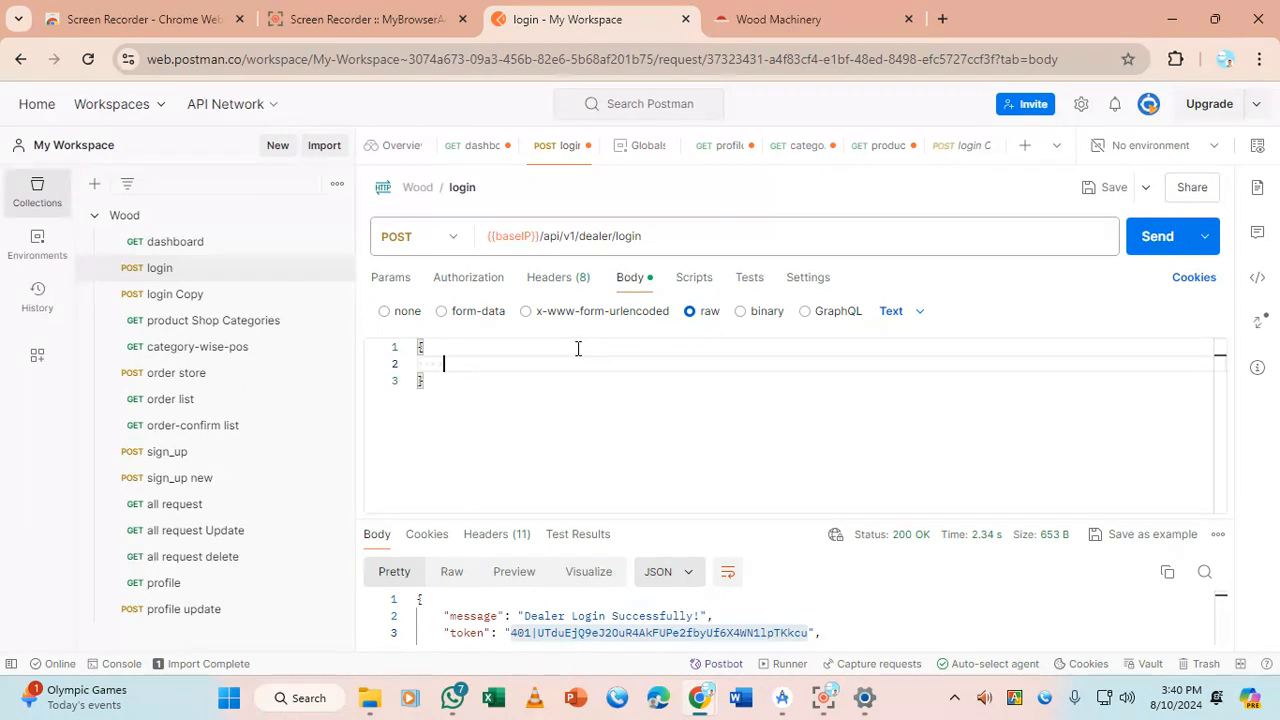
pyautogui.hotkey('ctrl', 'v')
pyautogui.doubleClick(462, 364)
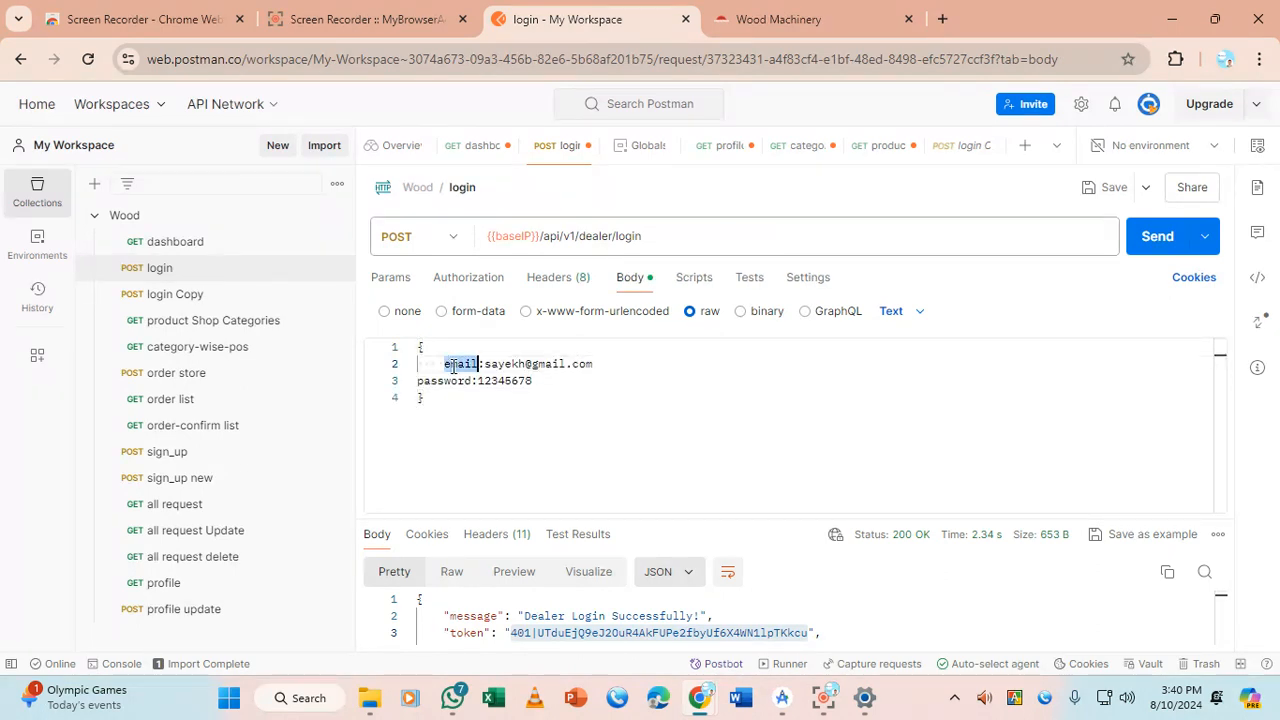
pyautogui.write('"')
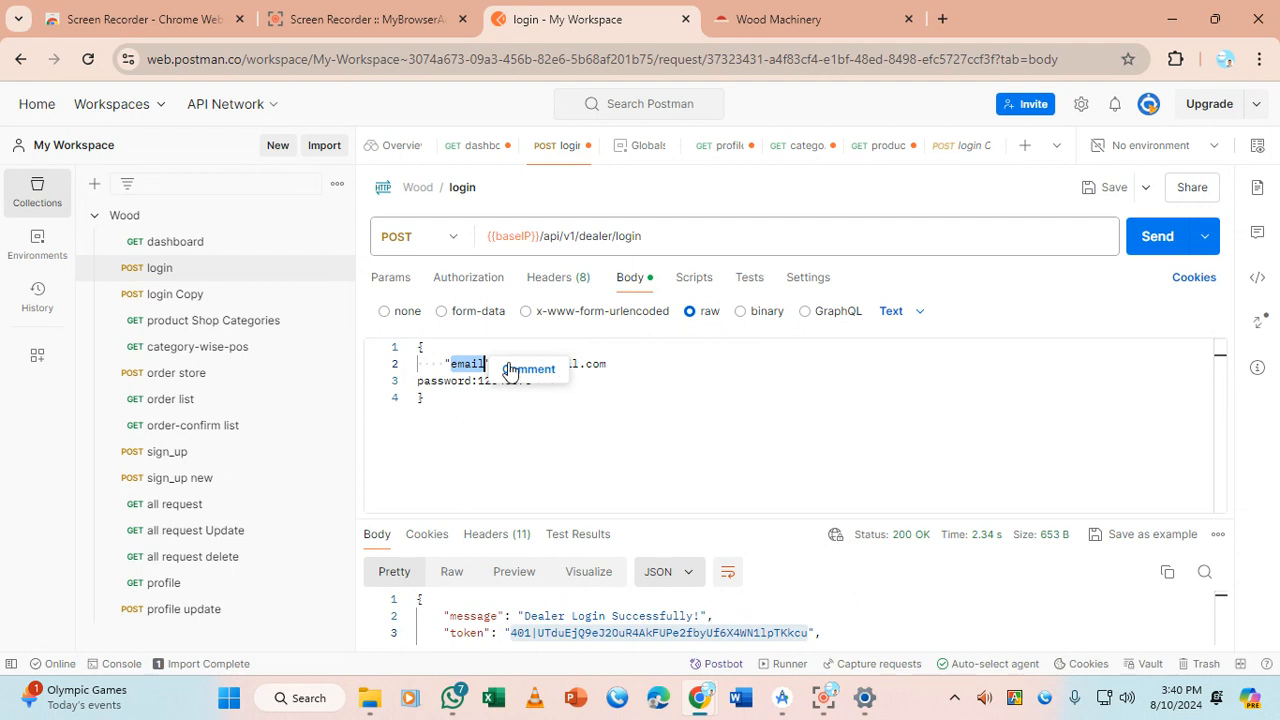
pyautogui.moveTo(606, 364); pyautogui.dragTo(498, 364)
pyautogui.write('"')
pyautogui.doubleClick(445, 381)
pyautogui.write('"')
pyautogui.moveTo(548, 381); pyautogui.dragTo(491, 381)
pyautogui.write('"')
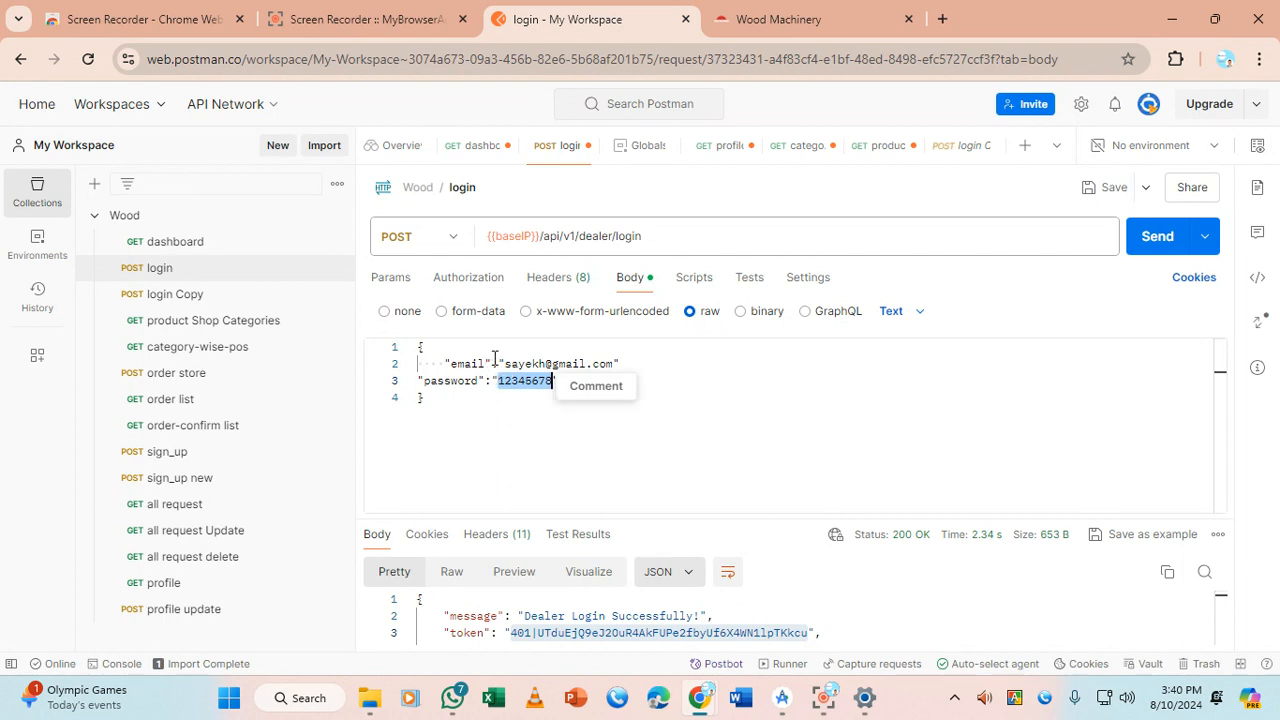
# Set the body type to JSON, add a comma after the email, and Beautify
pyautogui.click(711, 372)
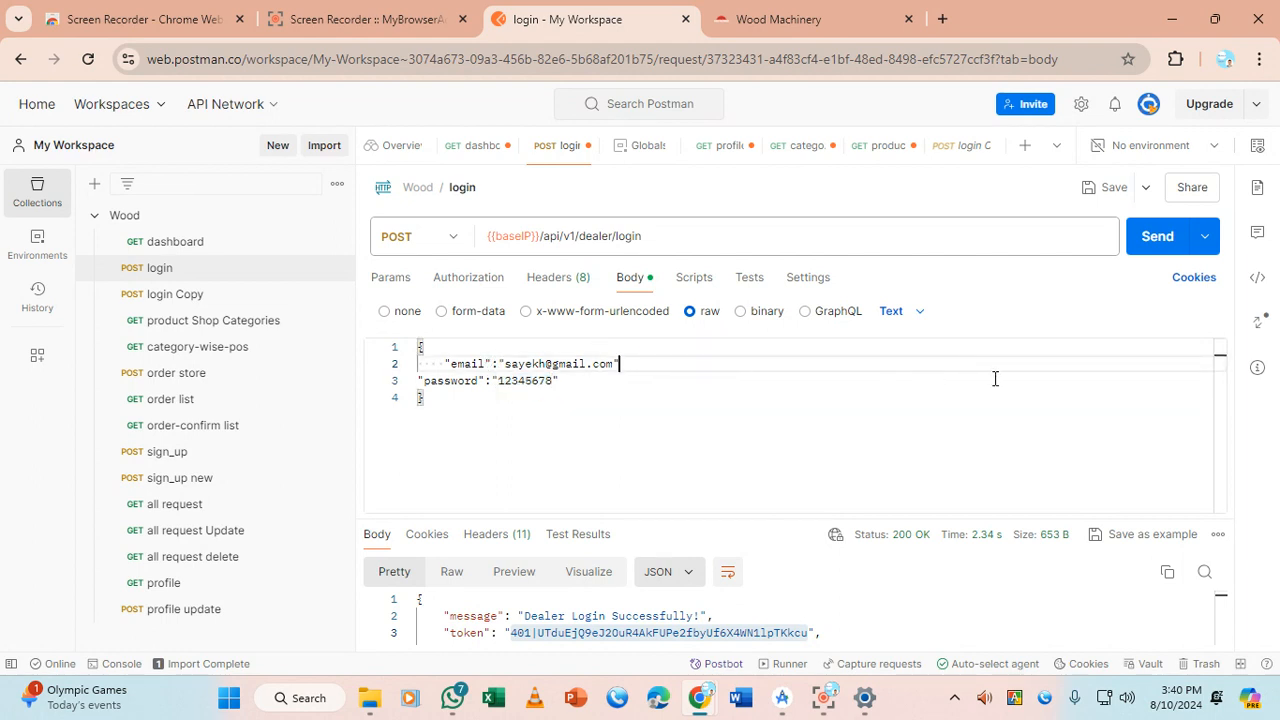
pyautogui.click(891, 314)
pyautogui.click(903, 407)
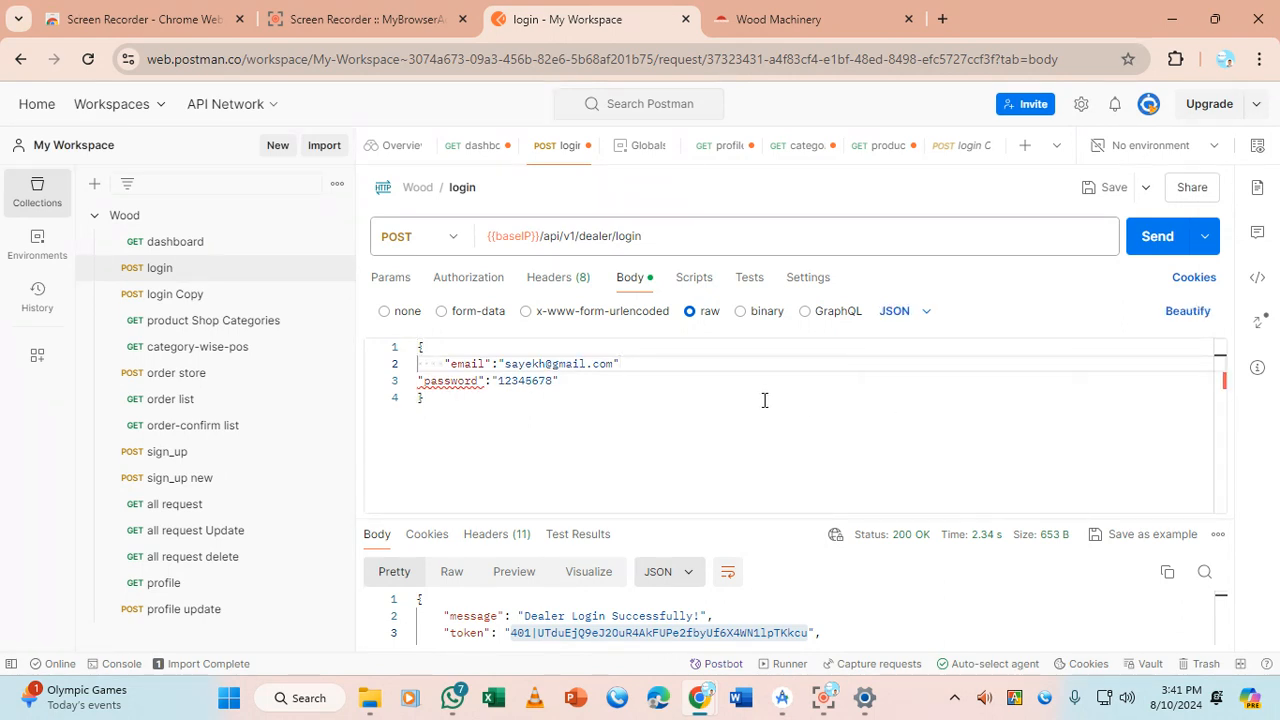
pyautogui.click(648, 363)
pyautogui.write(',')
pyautogui.click(600, 397)
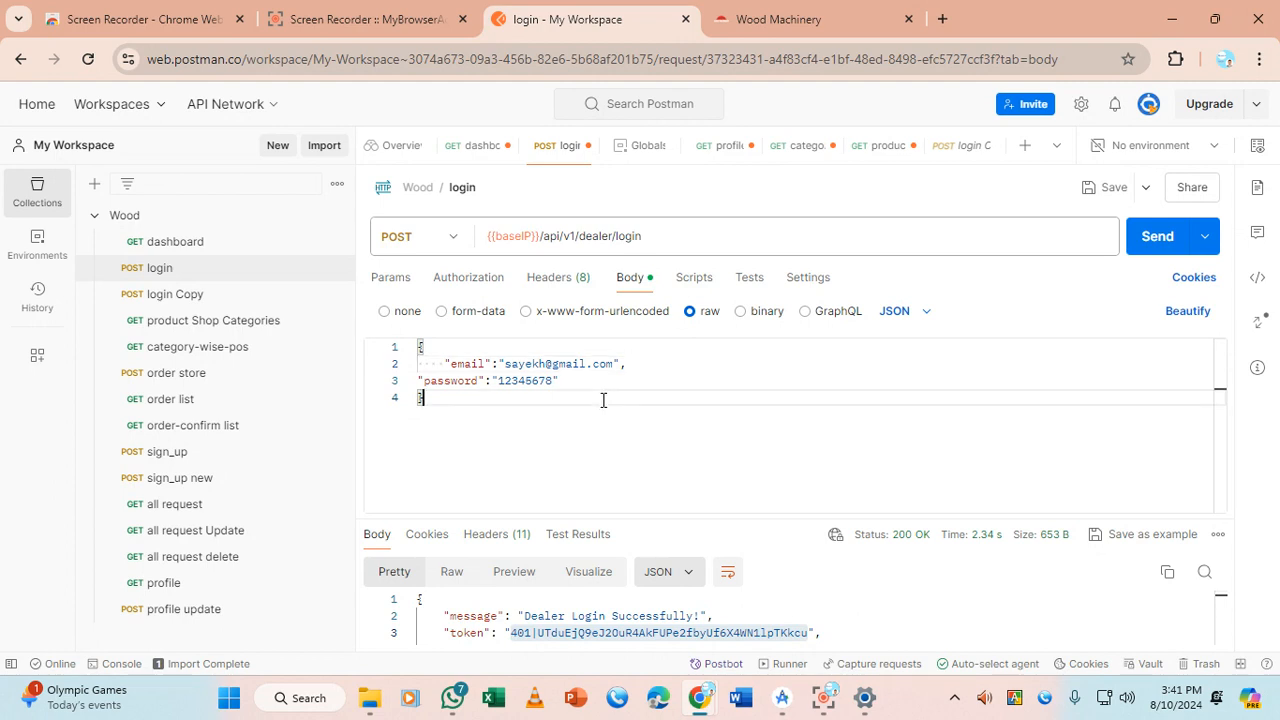
pyautogui.click(1187, 313)
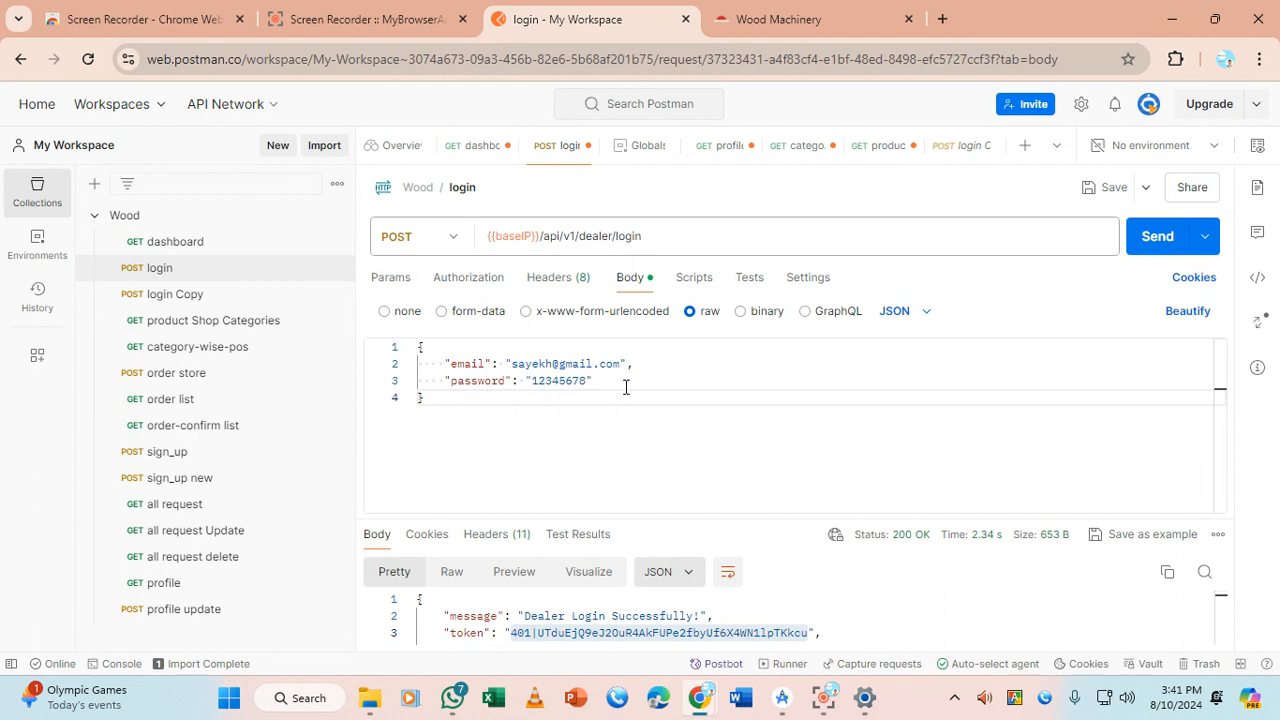
# Send the JSON login, then resend with an extra 't' in the email, getting "Invalid Email Or Password."
pyautogui.click(1175, 236)
pyautogui.moveTo(597, 515); pyautogui.dragTo(631, 405)
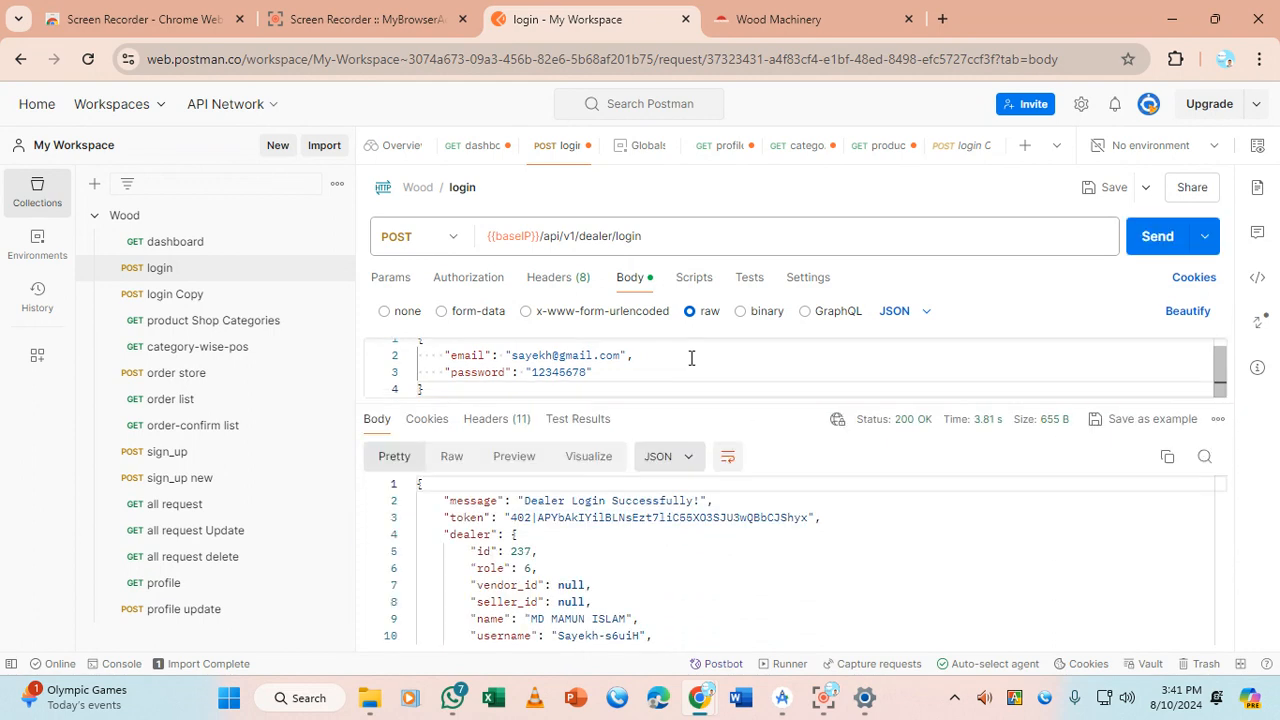
pyautogui.doubleClick(594, 355)
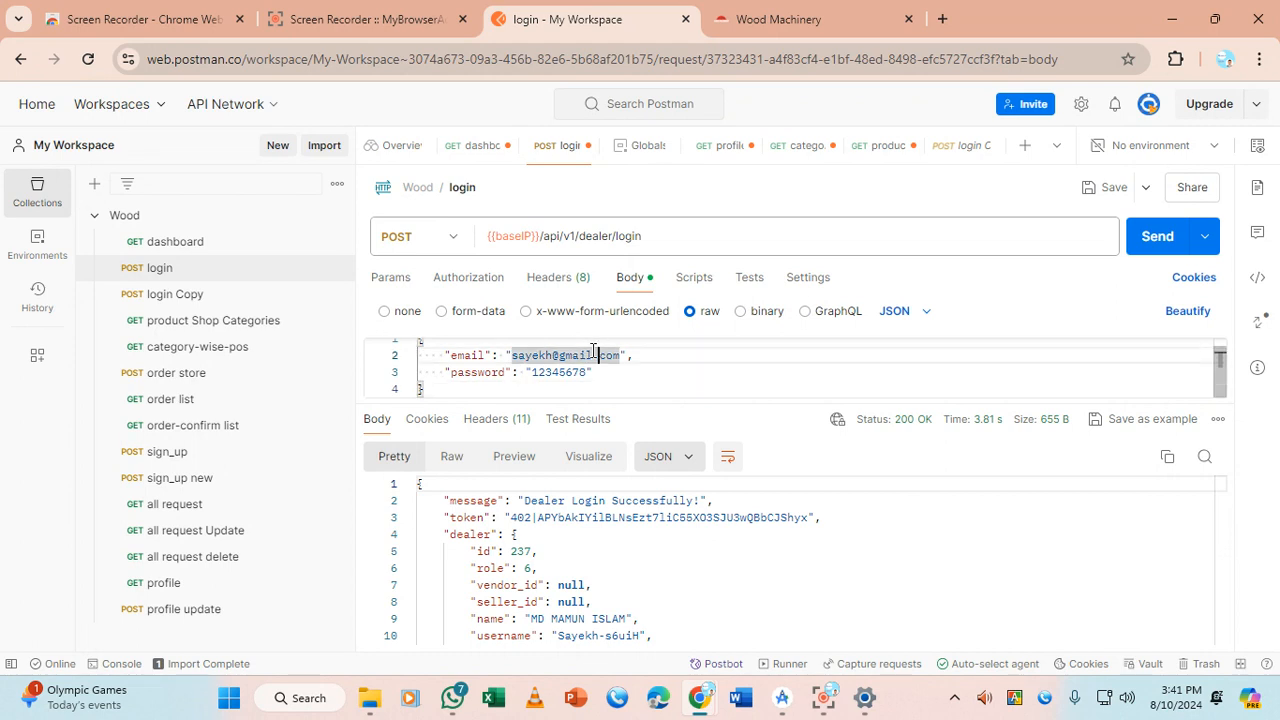
pyautogui.click(594, 355)
pyautogui.write('t')
pyautogui.click(1162, 238)
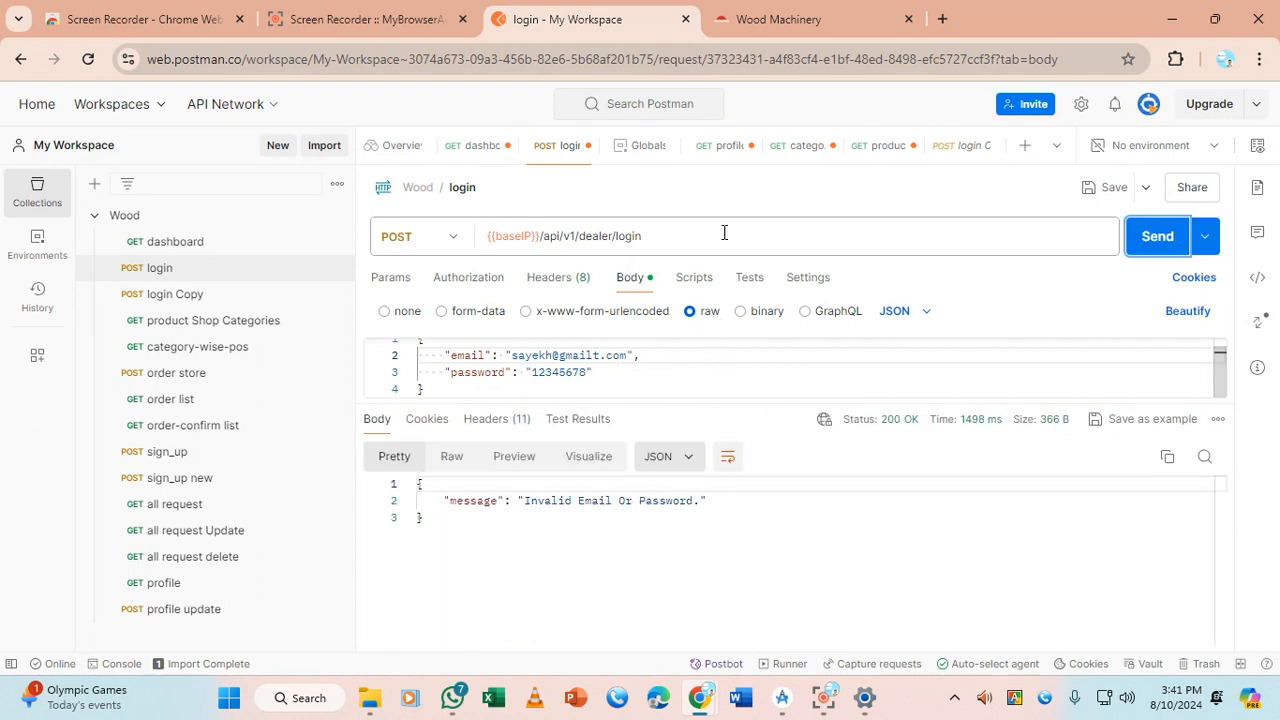
# Delete the stray letter from the email and select the whole JSON body
pyautogui.press('BackSpace')
pyautogui.doubleClick(595, 355)
pyautogui.press('BackSpace')
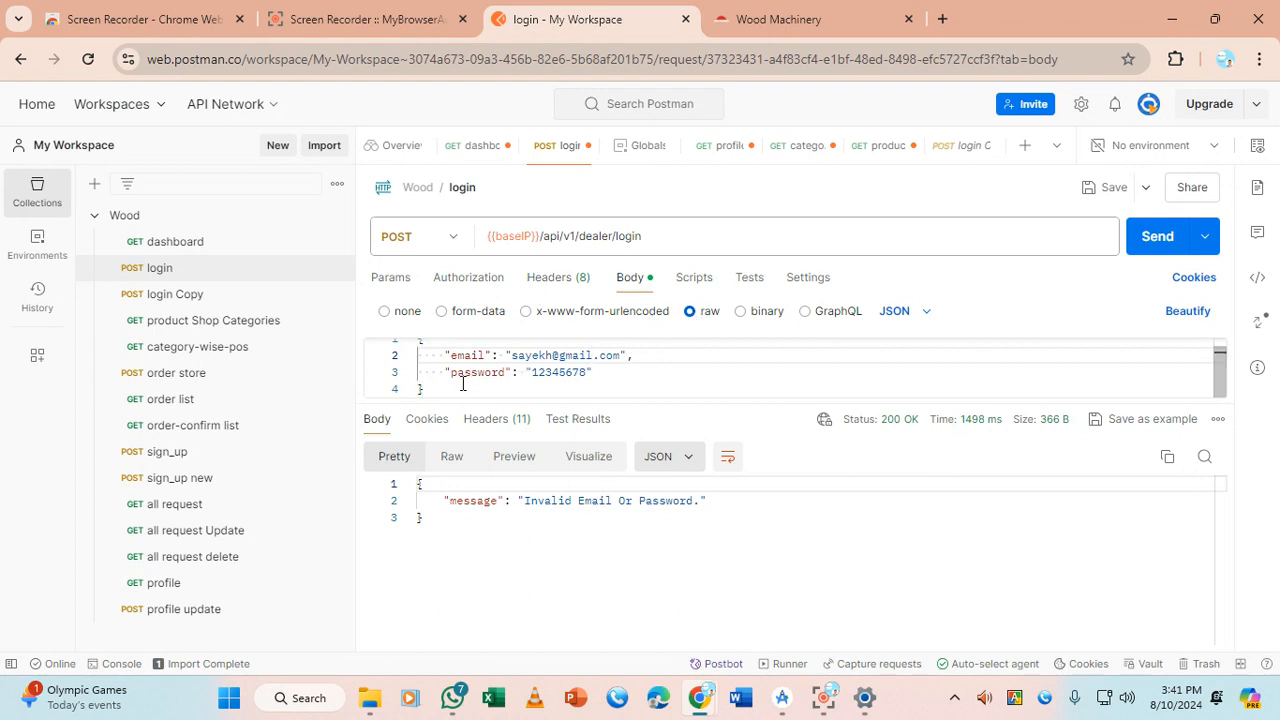
pyautogui.moveTo(600, 392); pyautogui.dragTo(408, 343)
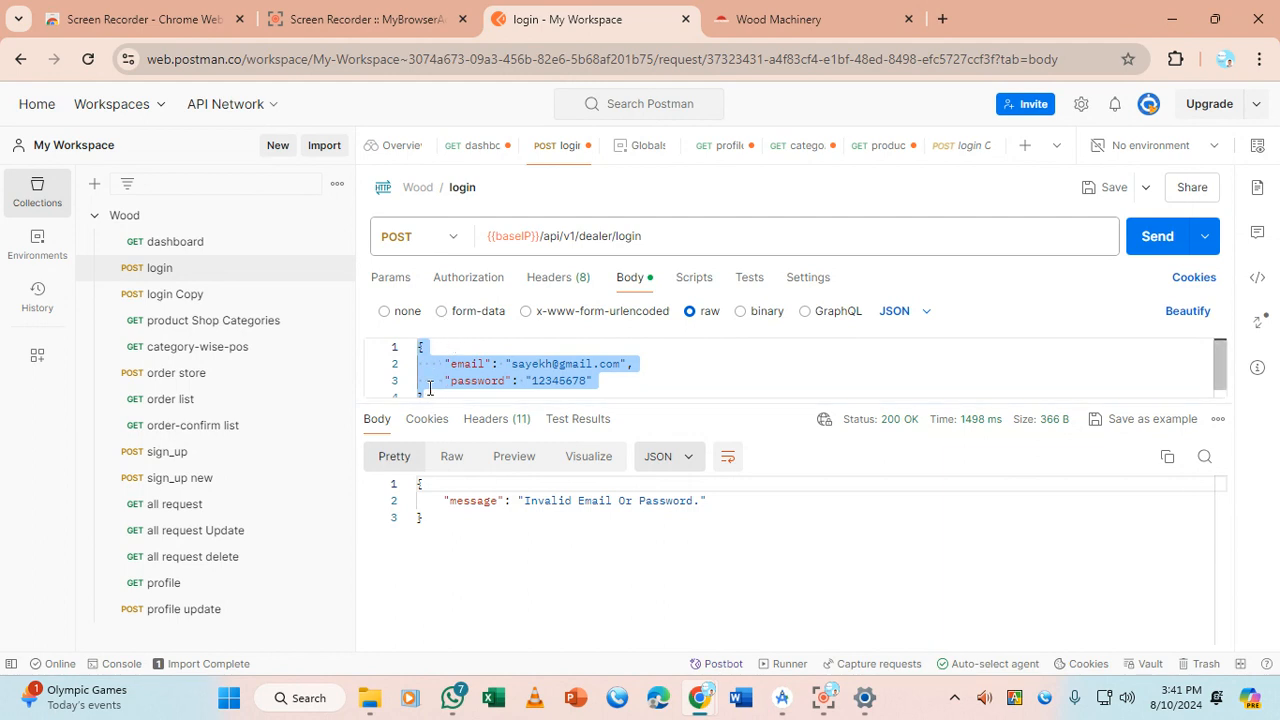
pyautogui.moveTo(436, 391); pyautogui.dragTo(397, 338)
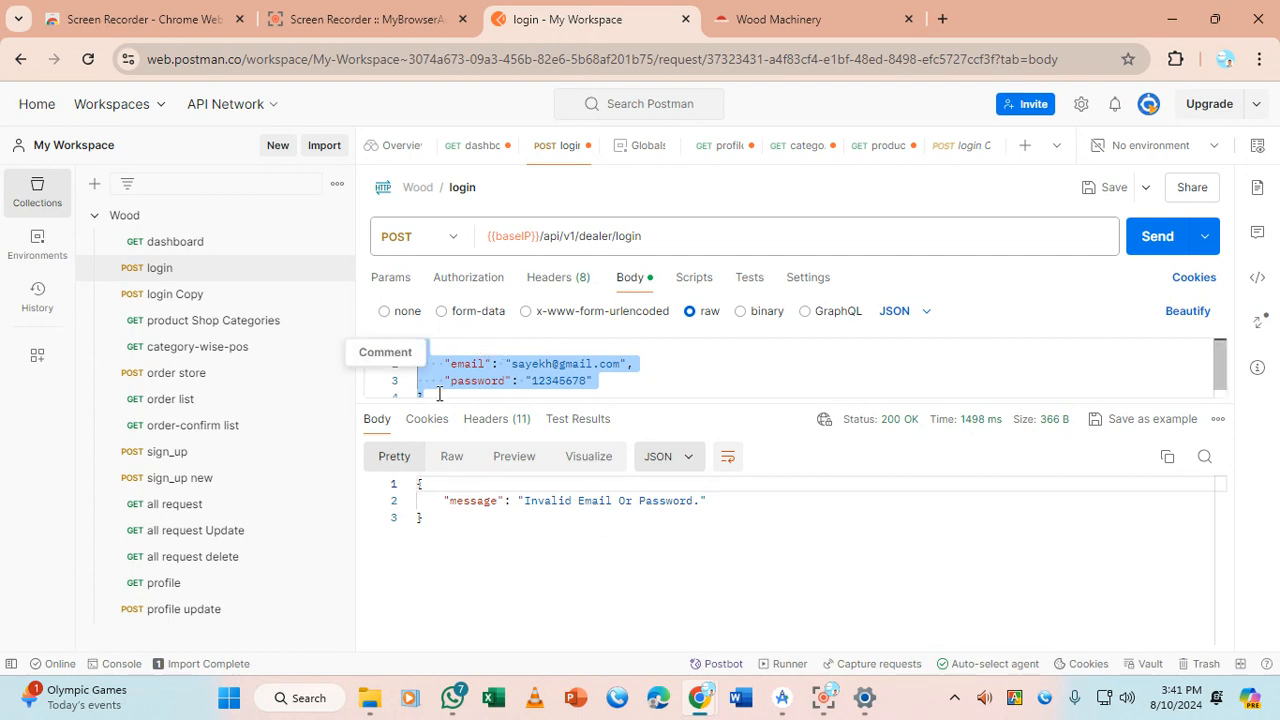
# Switch the login request body back to form-data and select the email and password bulk-edit lines
pyautogui.click(441, 311)
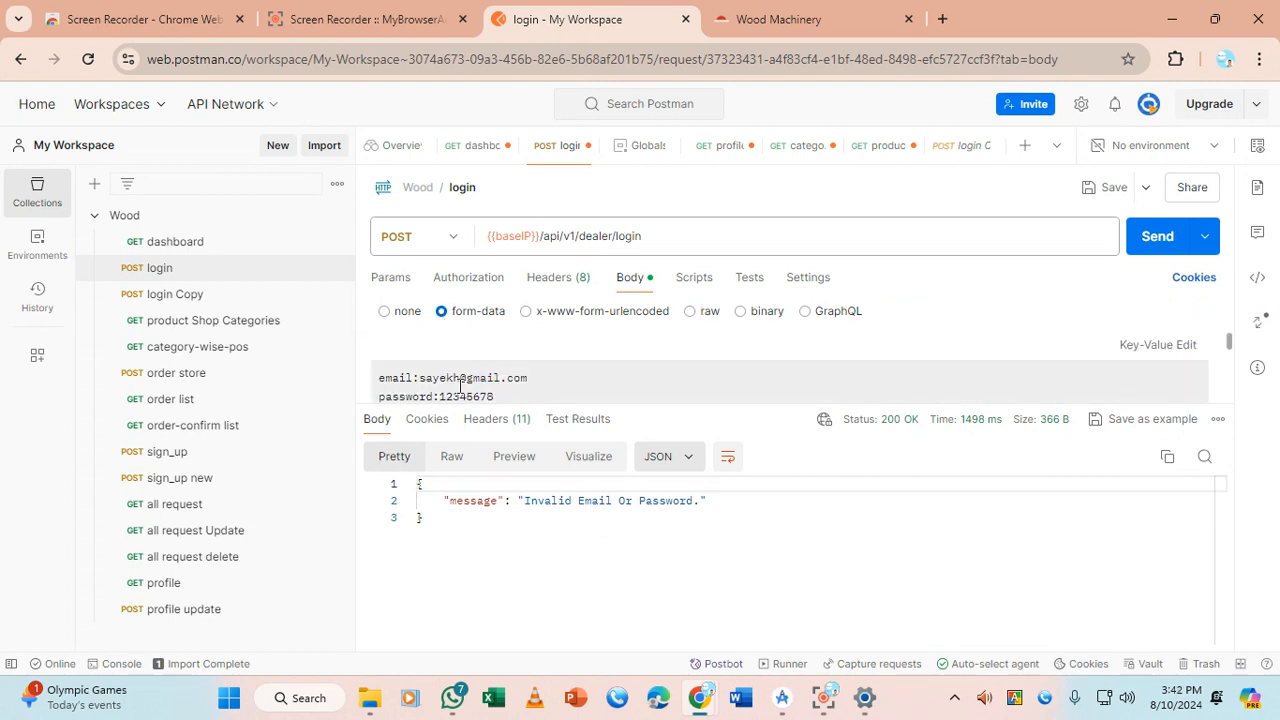
pyautogui.click(543, 395)
pyautogui.doubleClick(543, 395)
pyautogui.moveTo(543, 391); pyautogui.dragTo(379, 377)
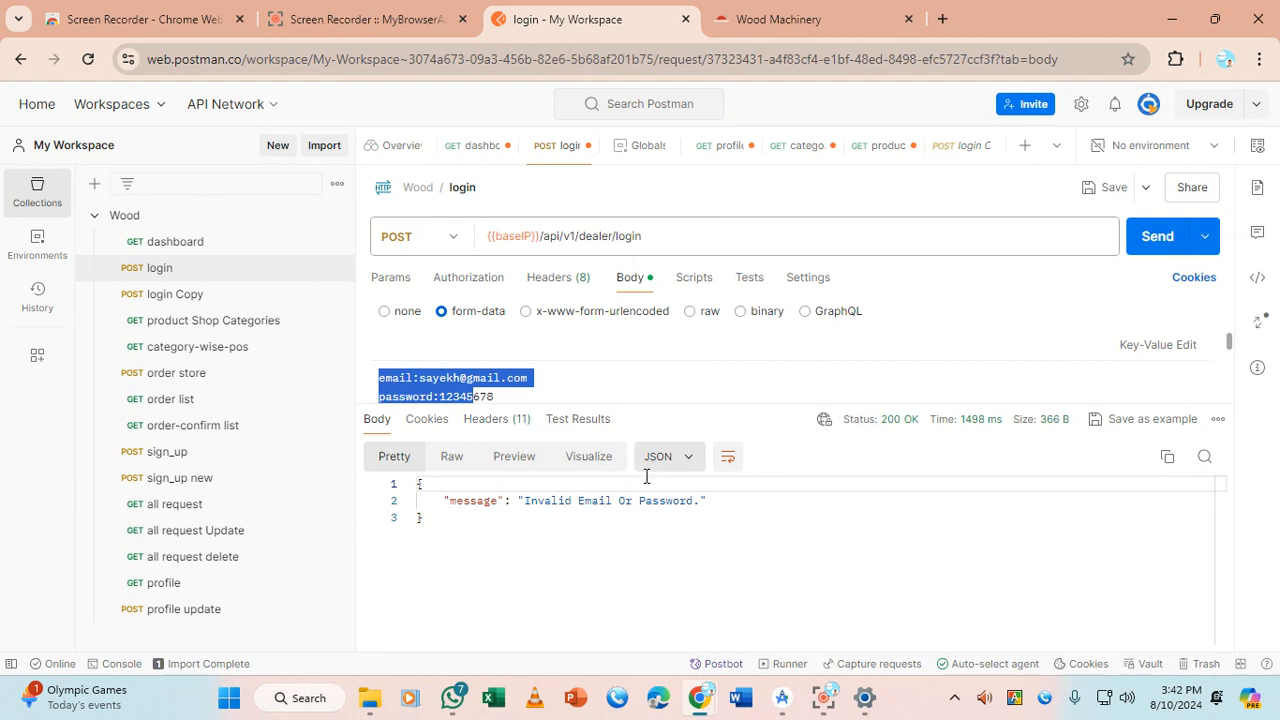
# Enlarge the Postman body editor to show both lines, then return to the Flutter project in Android Studio
pyautogui.click(618, 378)
pyautogui.moveTo(646, 401); pyautogui.dragTo(644, 462)
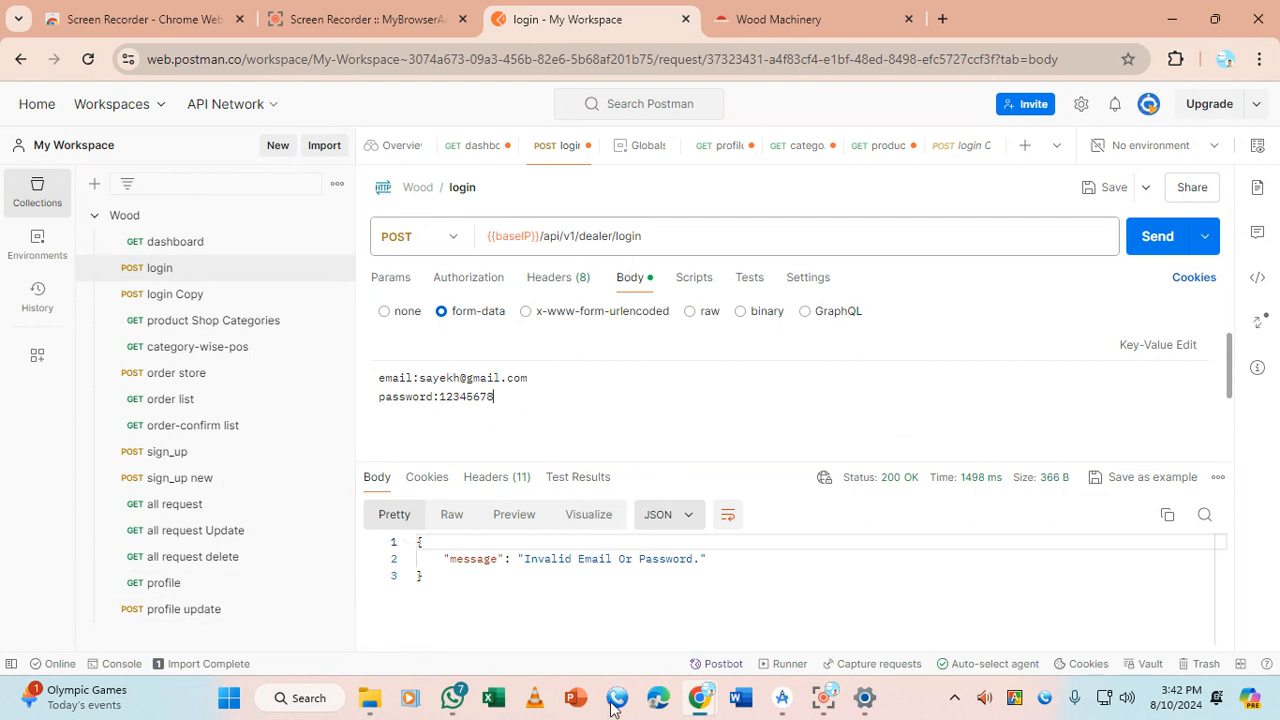
pyautogui.click(782, 697)
# Expand the lib/view folder and open api_dart file.dart in Android Studio
pyautogui.click(444, 193)
pyautogui.click(143, 298)
pyautogui.doubleClick(143, 298)
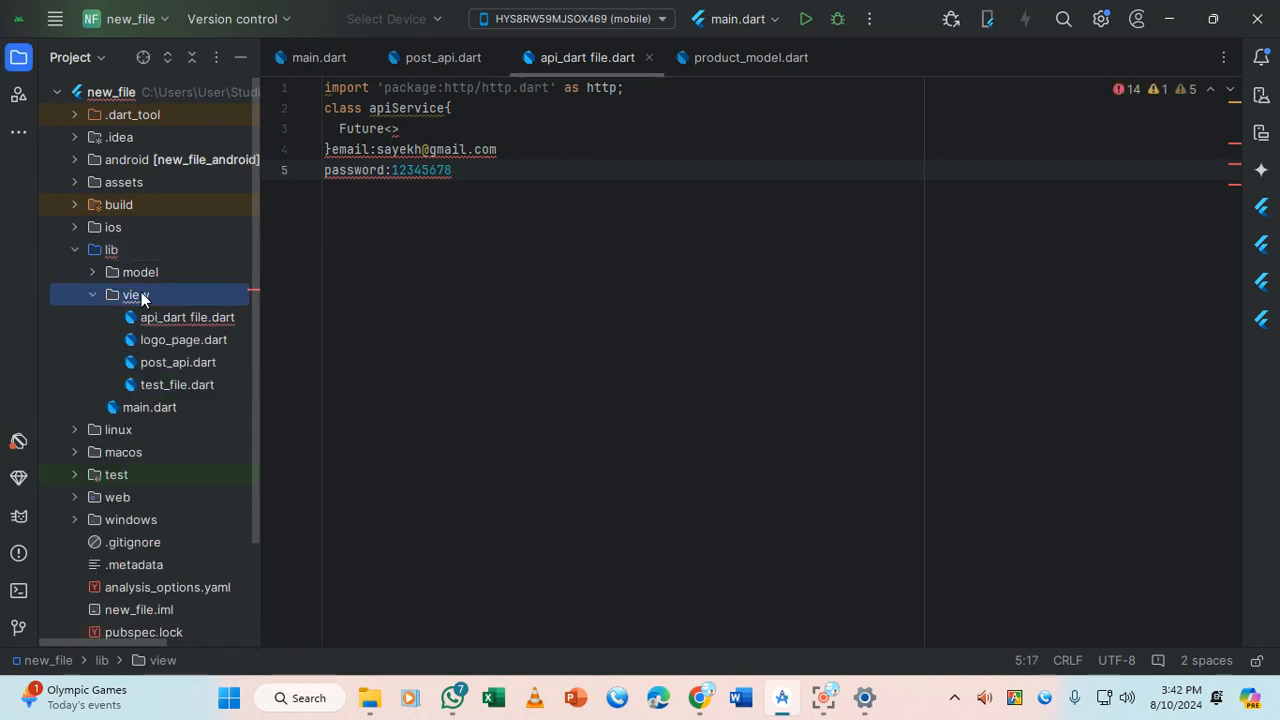
pyautogui.doubleClick(165, 325)
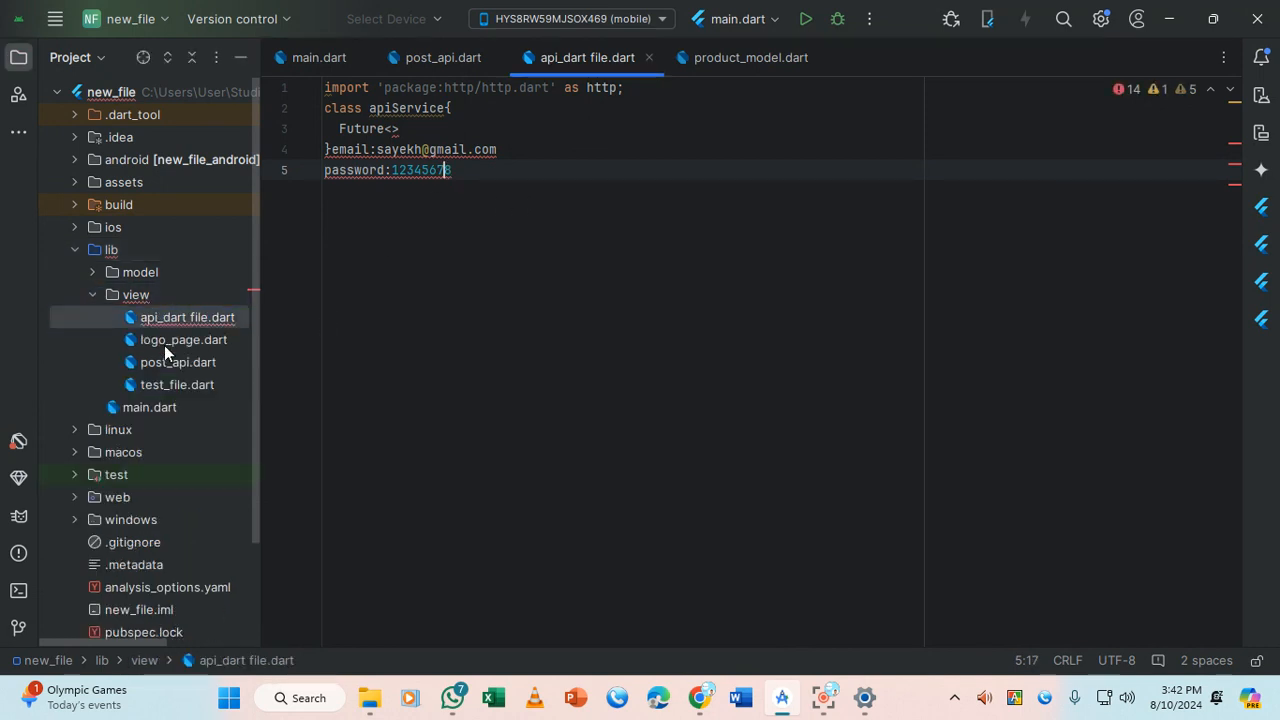
# Open pubspec.yaml, showing its assets/ entry, and bring the Screen Recorder window to the front
pyautogui.click(158, 426)
pyautogui.scroll(-3, 154, 590)
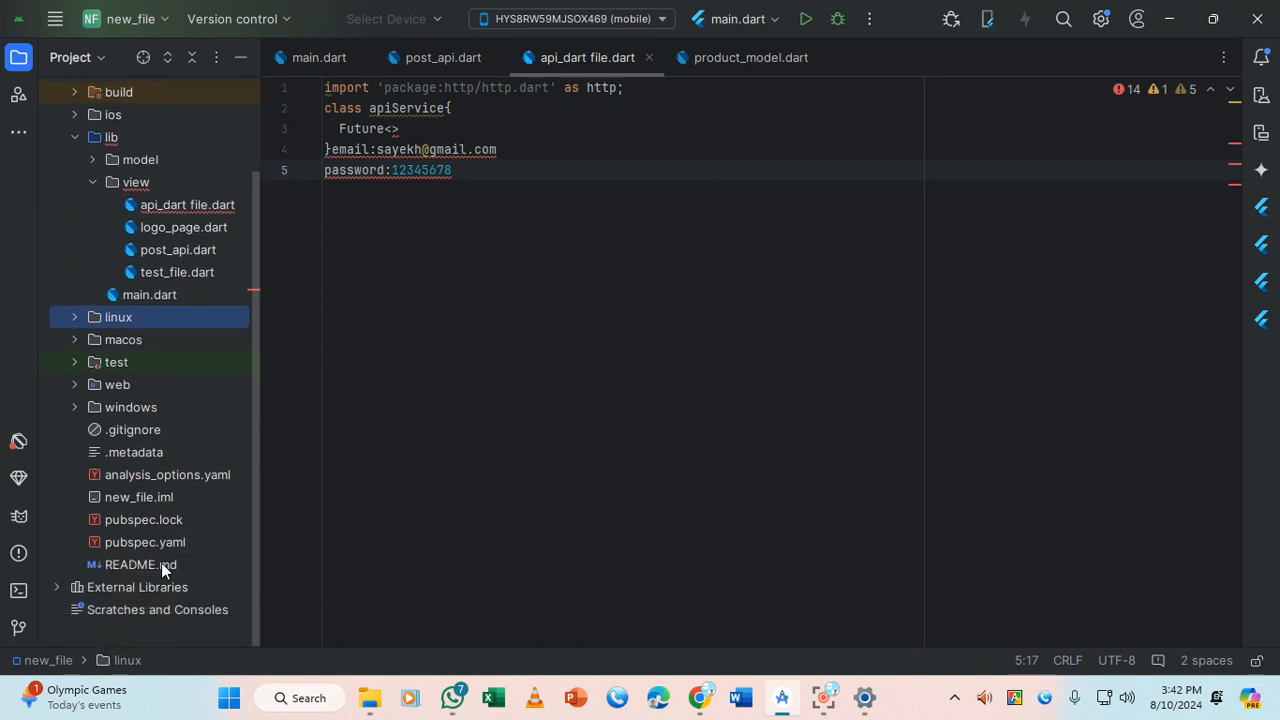
pyautogui.doubleClick(166, 541)
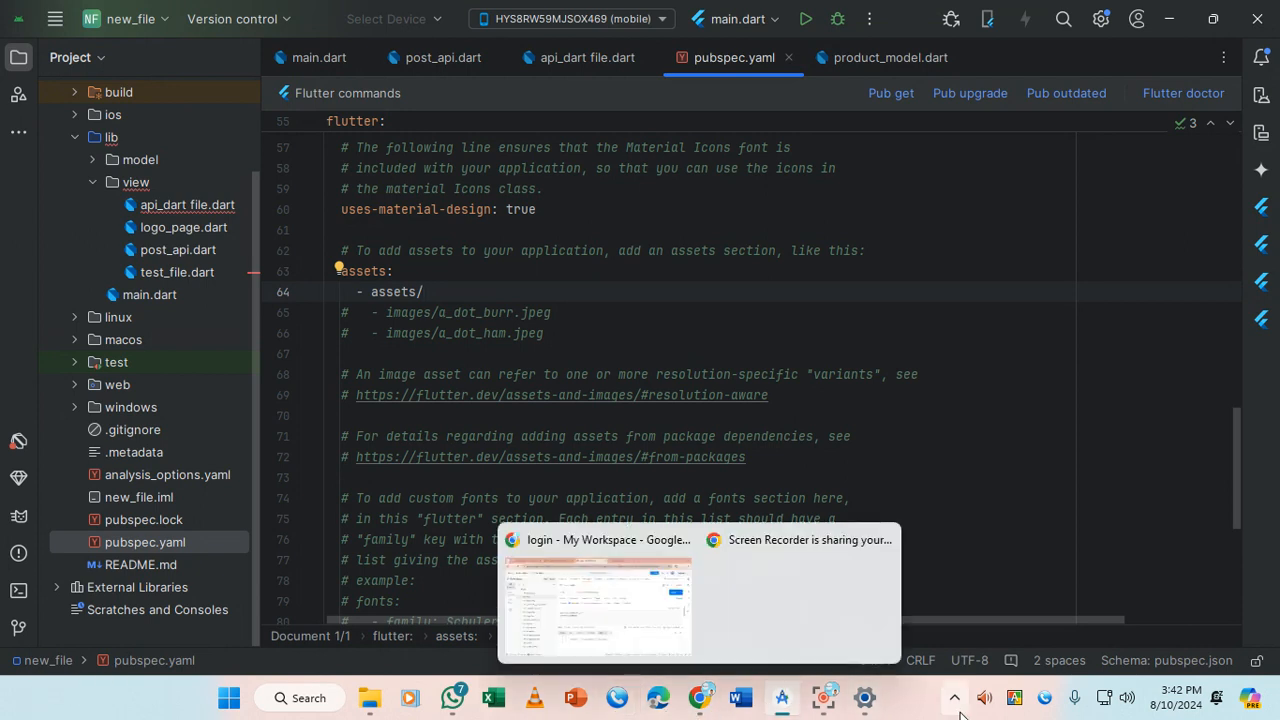
pyautogui.click(851, 594)
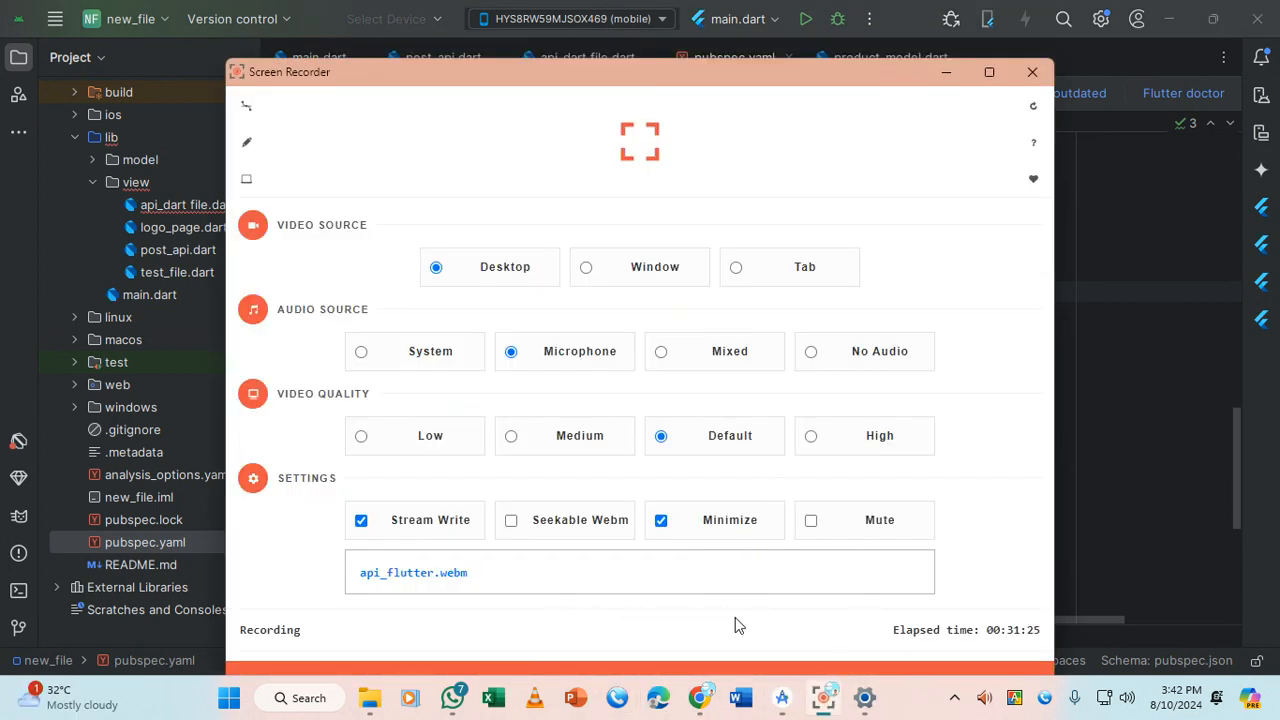